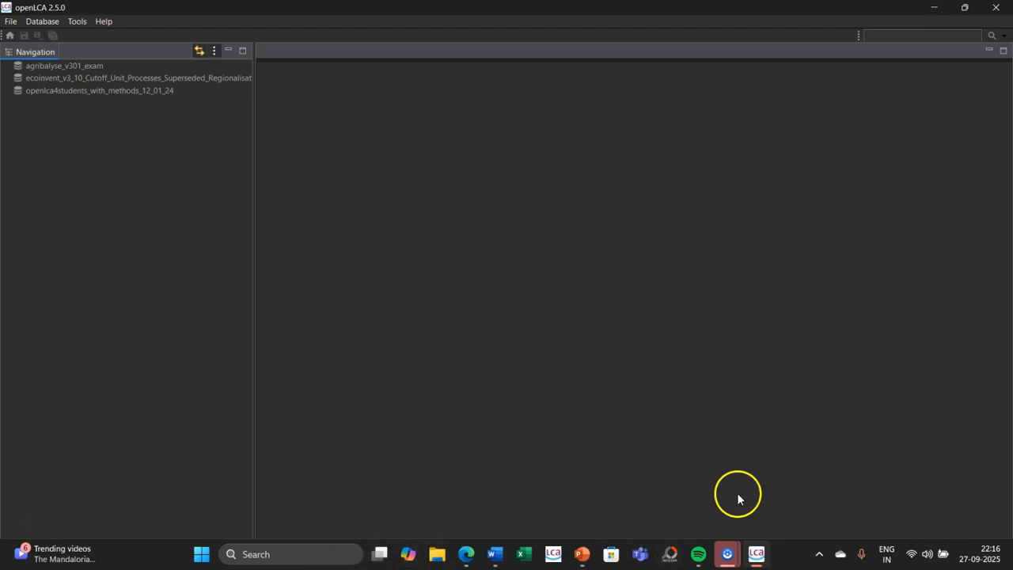
Open the ecoinvent_v3_10_Cutoff_Unit_Processes_Superseded_Regionalisation database.
mouse_move(726, 554)
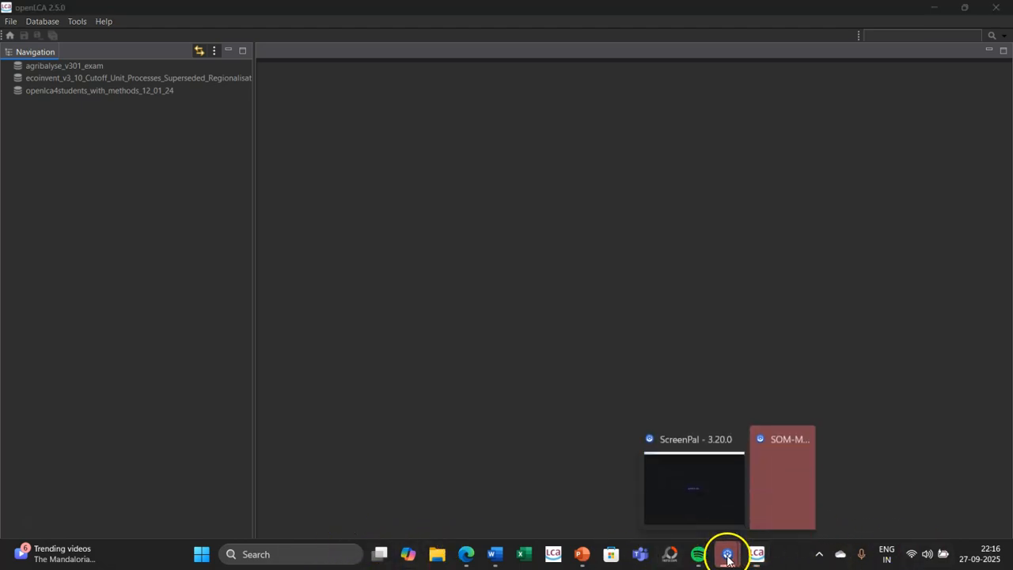
click(782, 468)
click(38, 81)
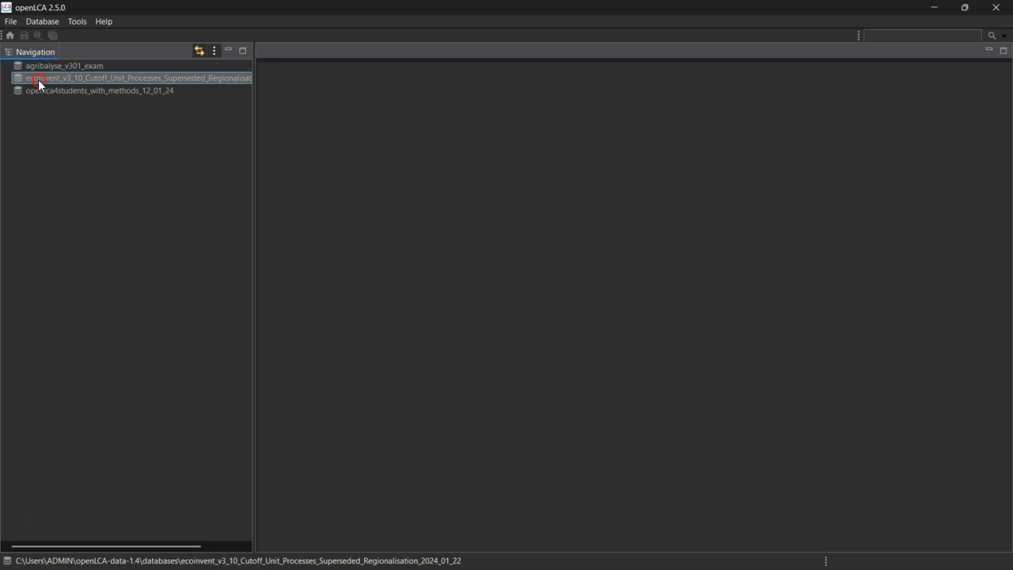
right_click(83, 90)
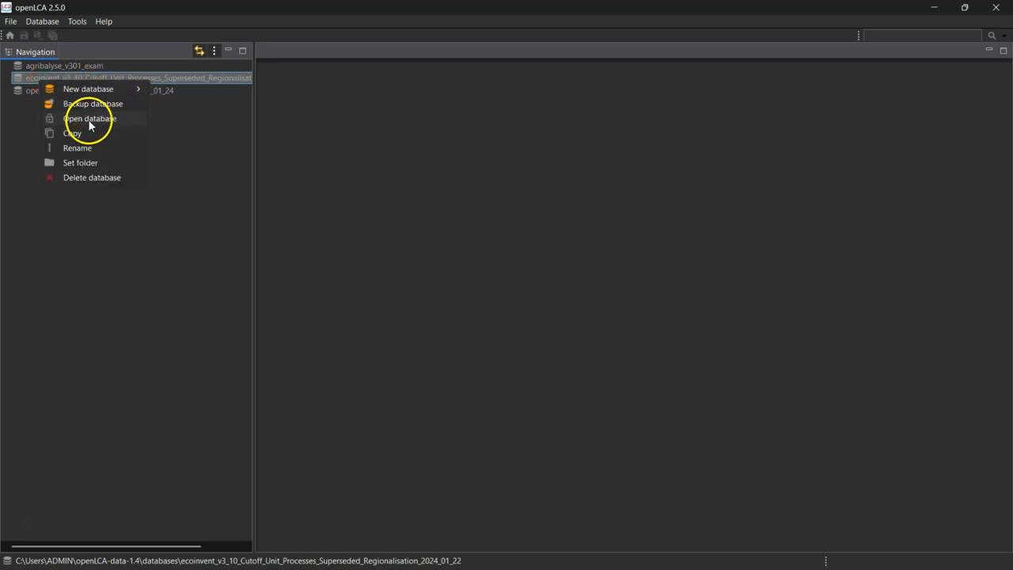
click(90, 119)
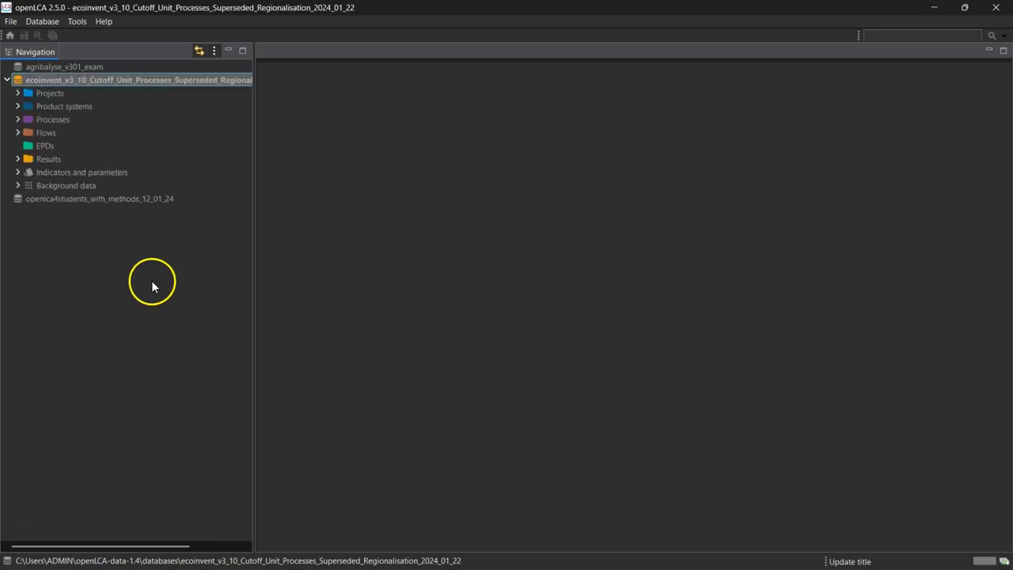
Delete the Our QC data quality system from the indicators and parameters of the ecoinvent database.
click(17, 171)
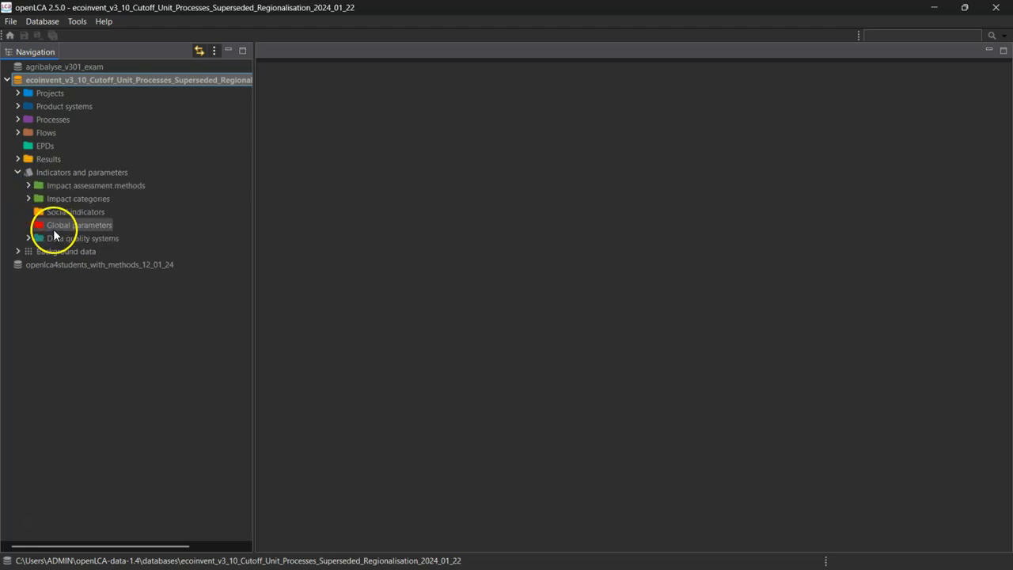
click(28, 237)
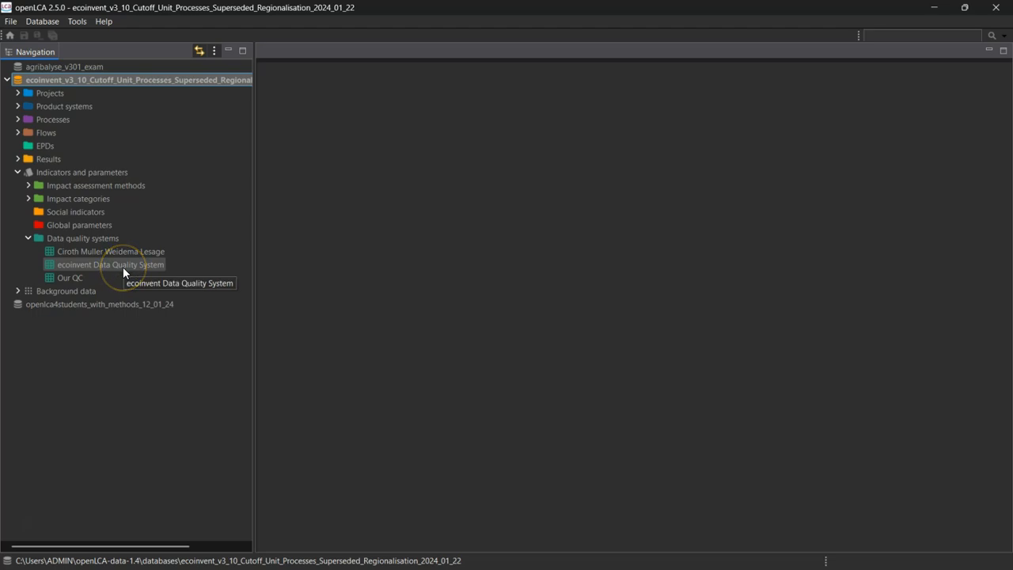
click(68, 278)
right_click(68, 279)
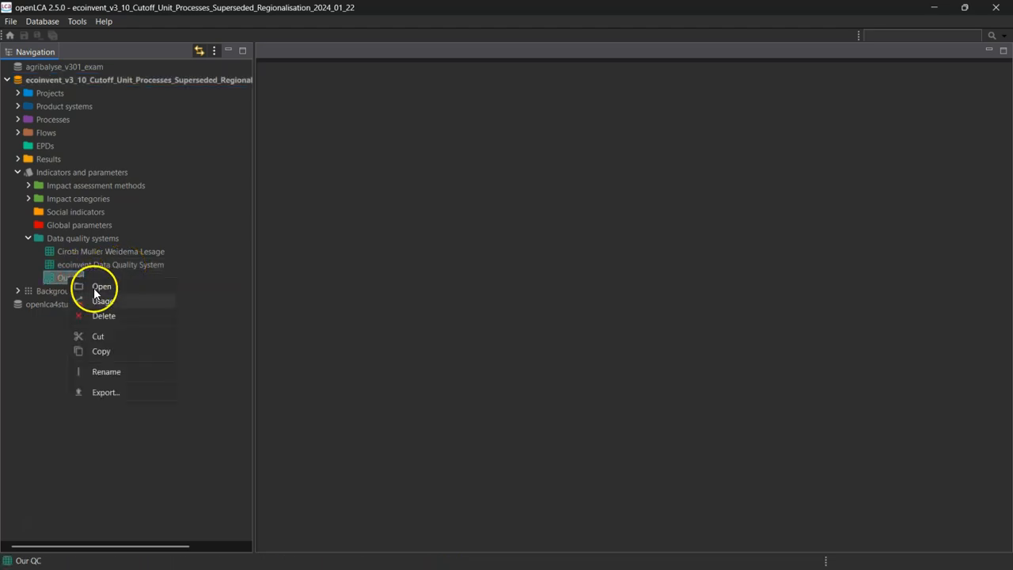
click(103, 316)
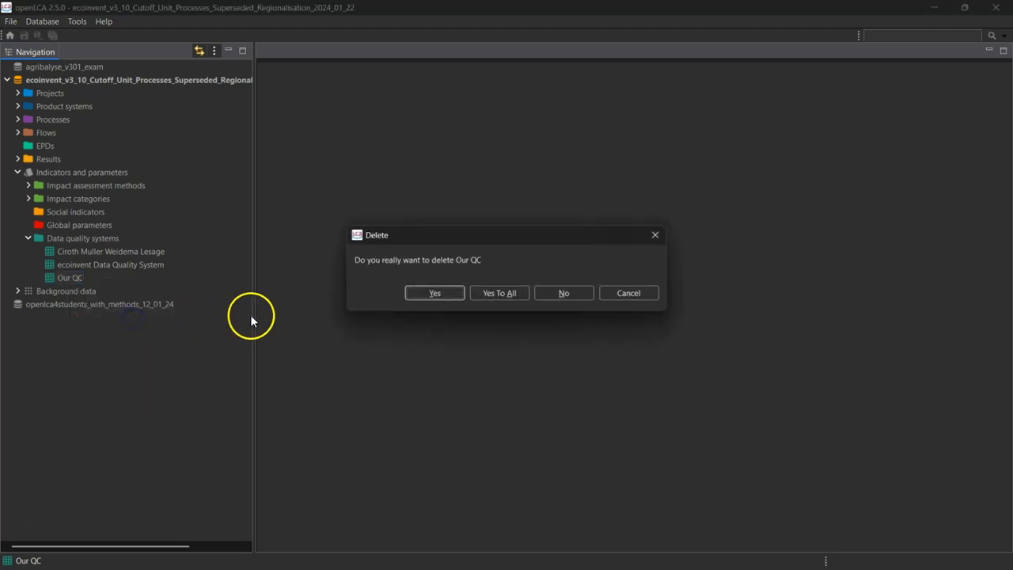
click(444, 294)
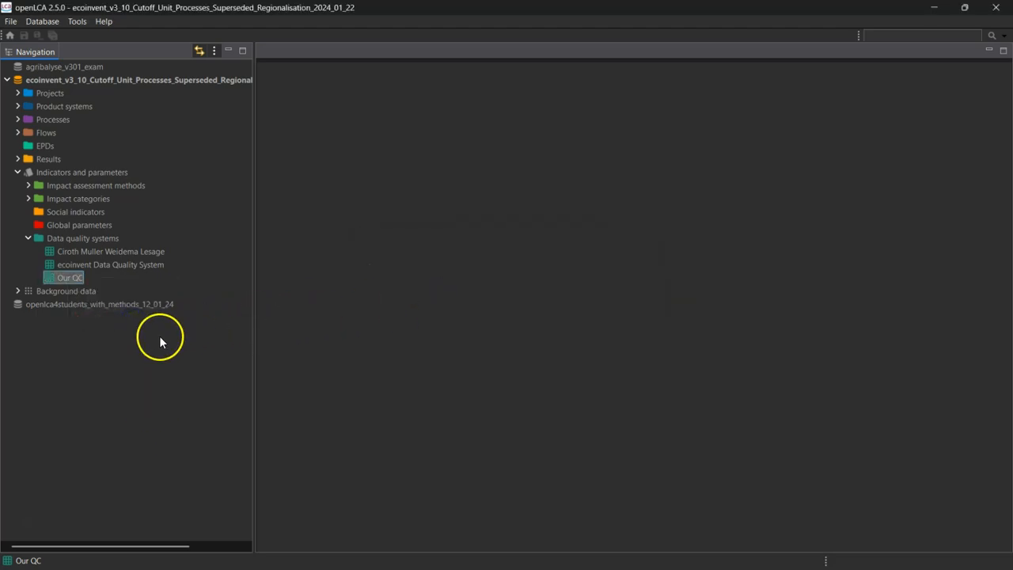
Open the Ciroth Muller Weidema Lesage data quality system and examine its indicators, scores and uncertainty factors.
click(114, 253)
right_click(114, 253)
click(155, 262)
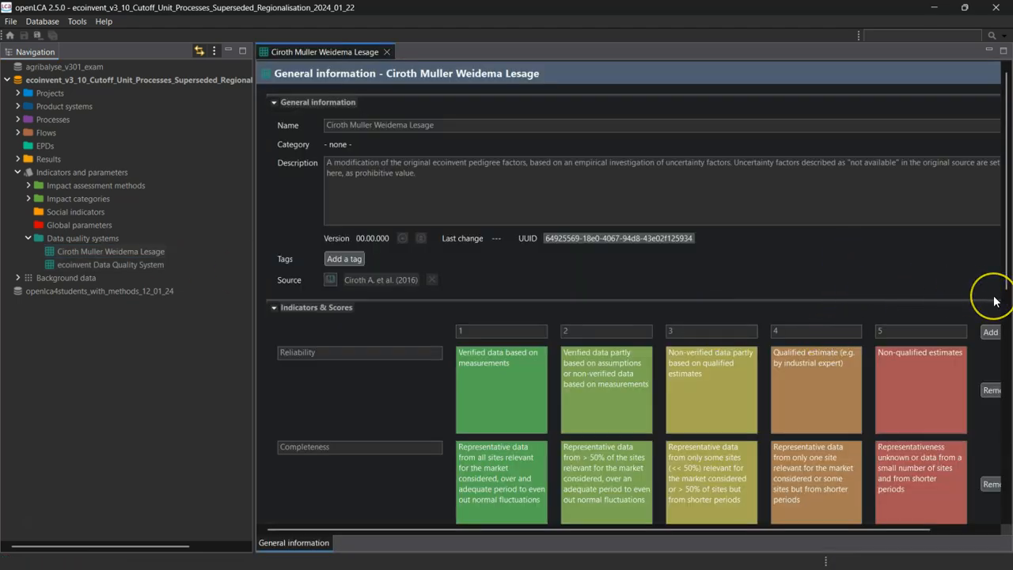
scroll(988, 296, down, 3)
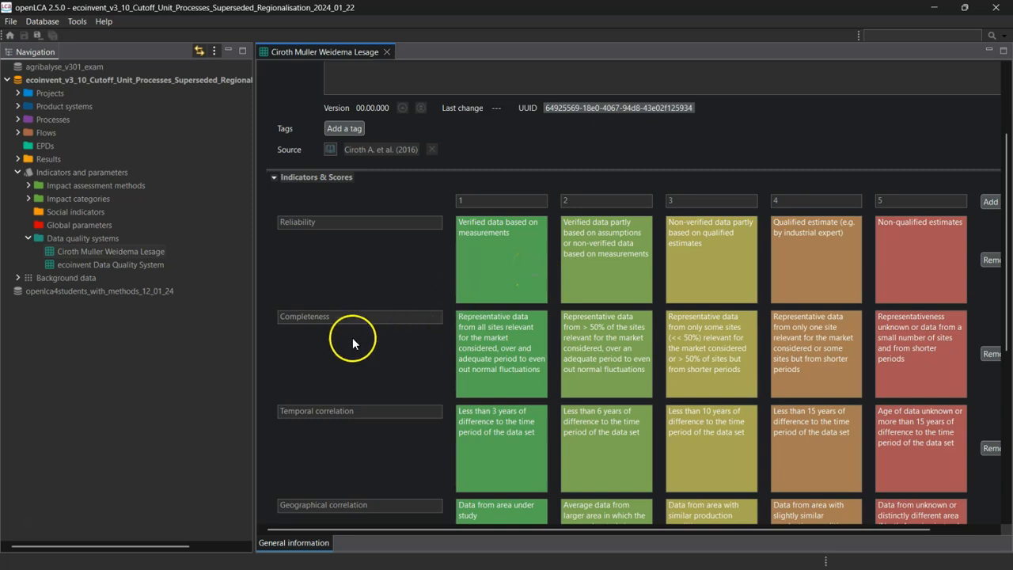
scroll(352, 340, down, 3)
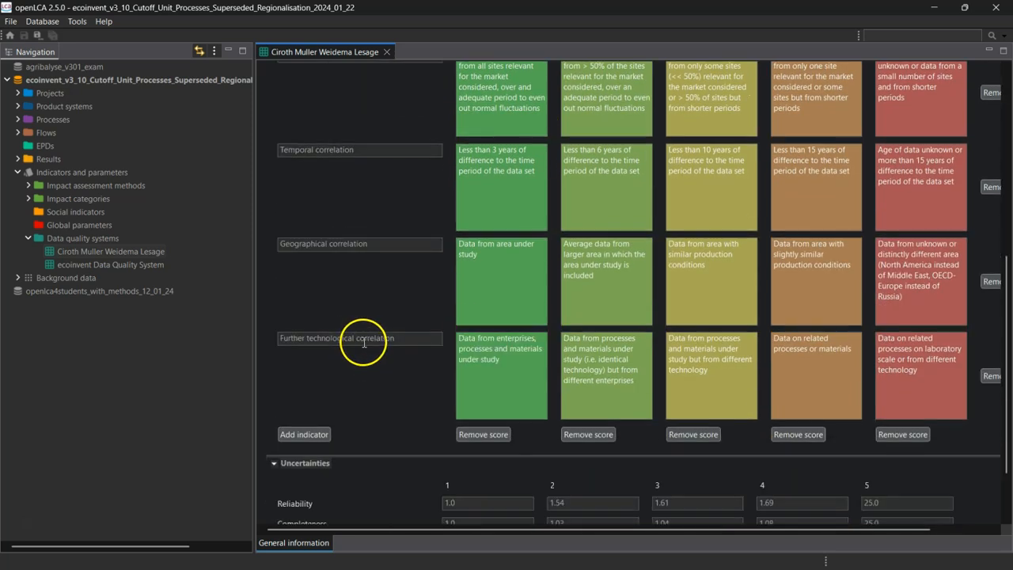
scroll(434, 400, down, 1)
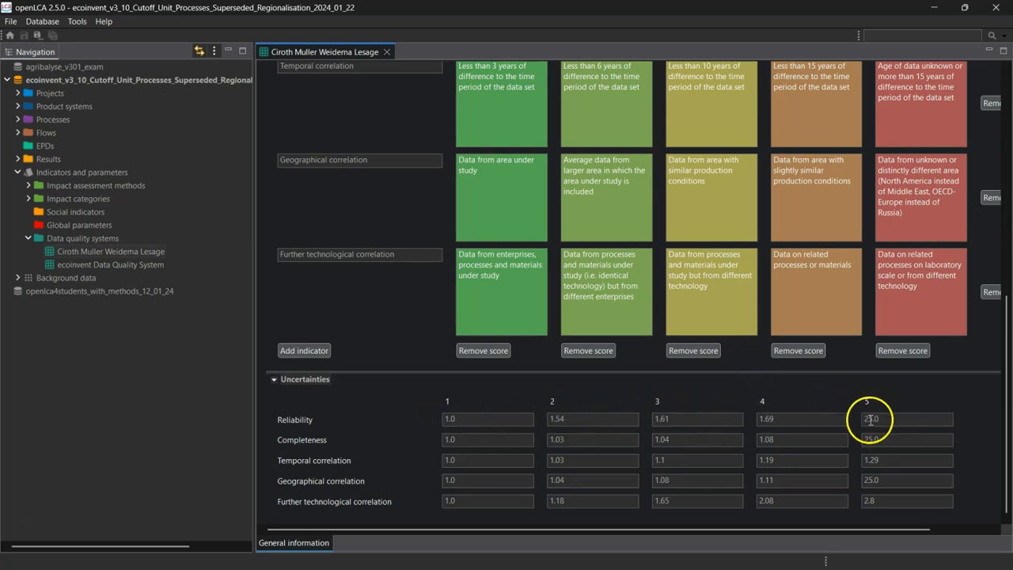
click(878, 419)
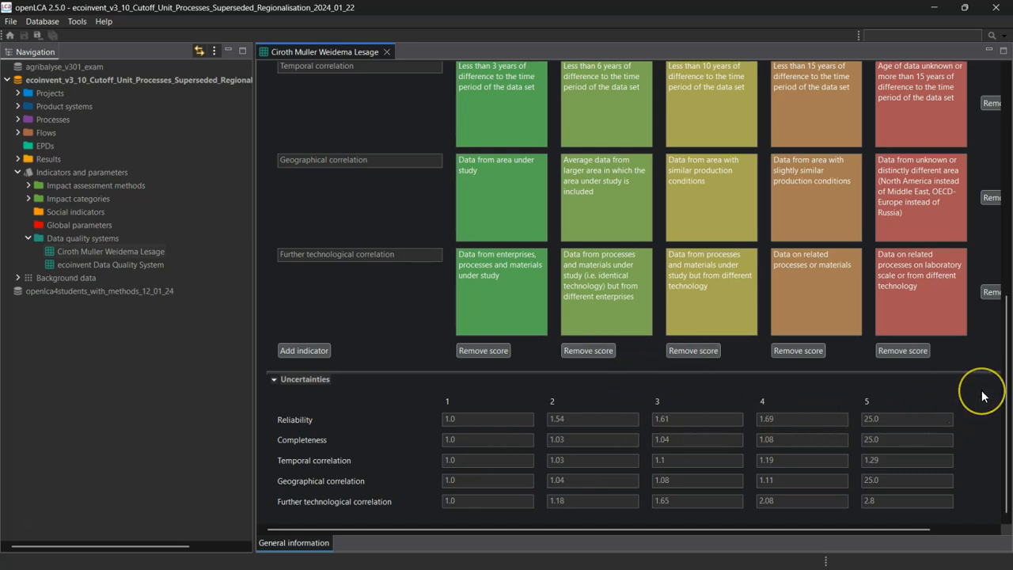
scroll(977, 390, up, 10)
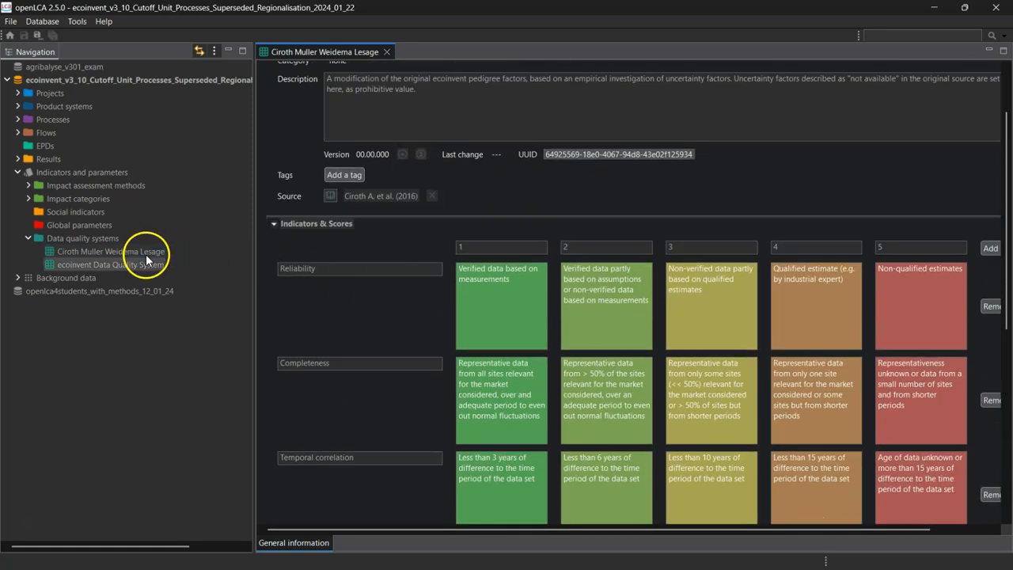
Open the ecoinvent Data Quality System and examine its indicators, scores and uncertainty factors.
click(123, 266)
right_click(123, 265)
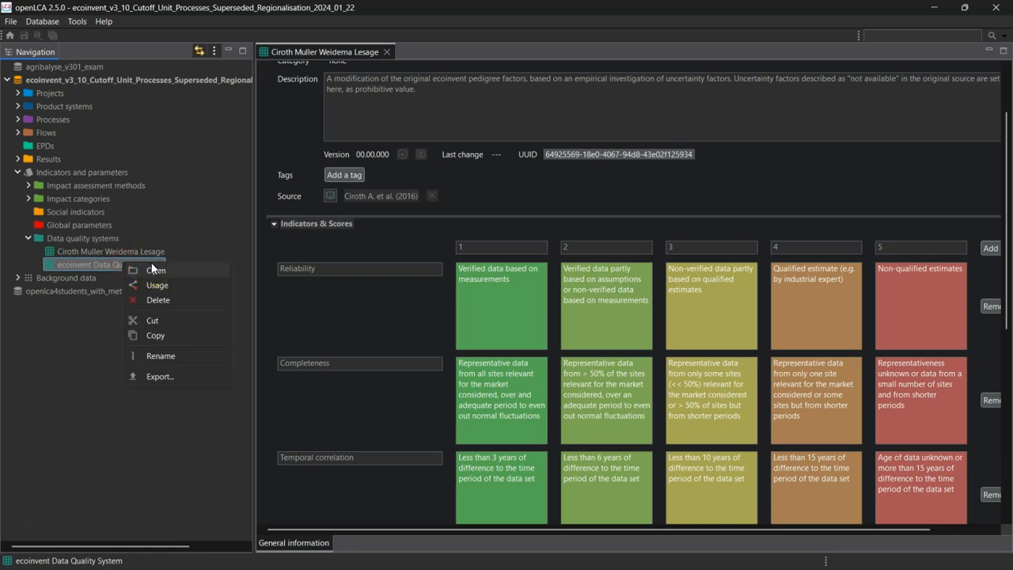
click(153, 269)
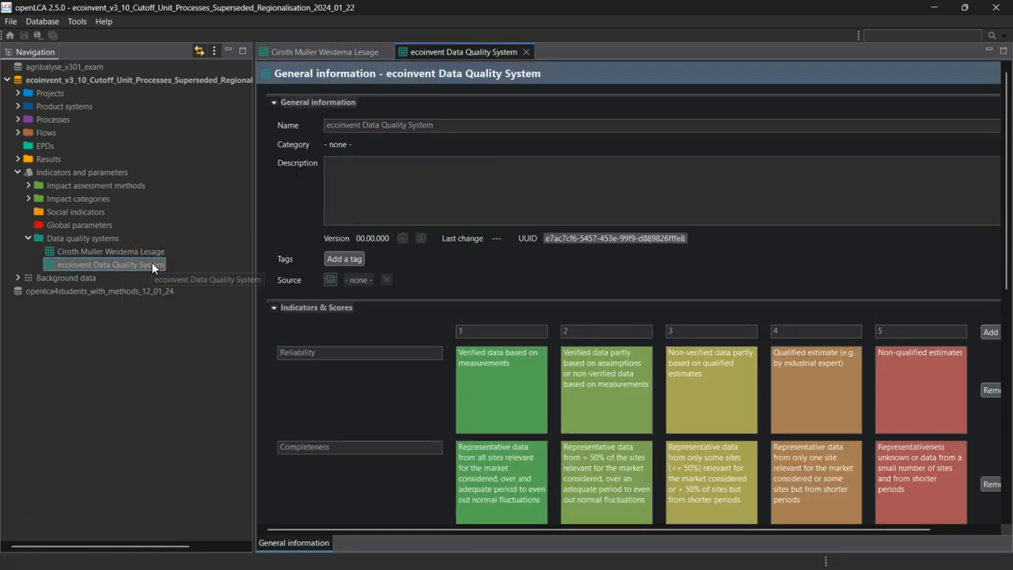
scroll(989, 301, down, 4)
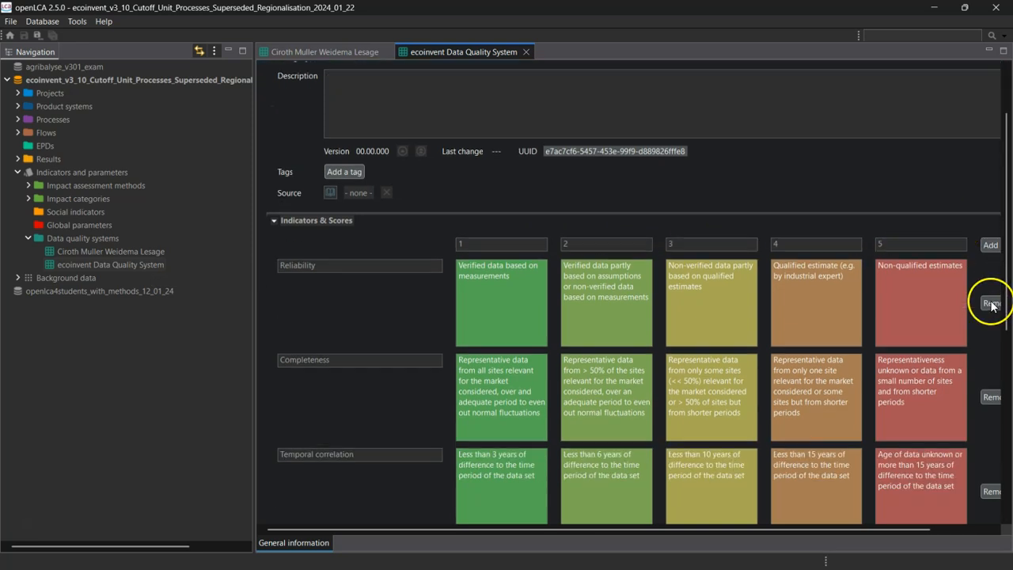
scroll(993, 307, down, 5)
scroll(991, 308, down, 2)
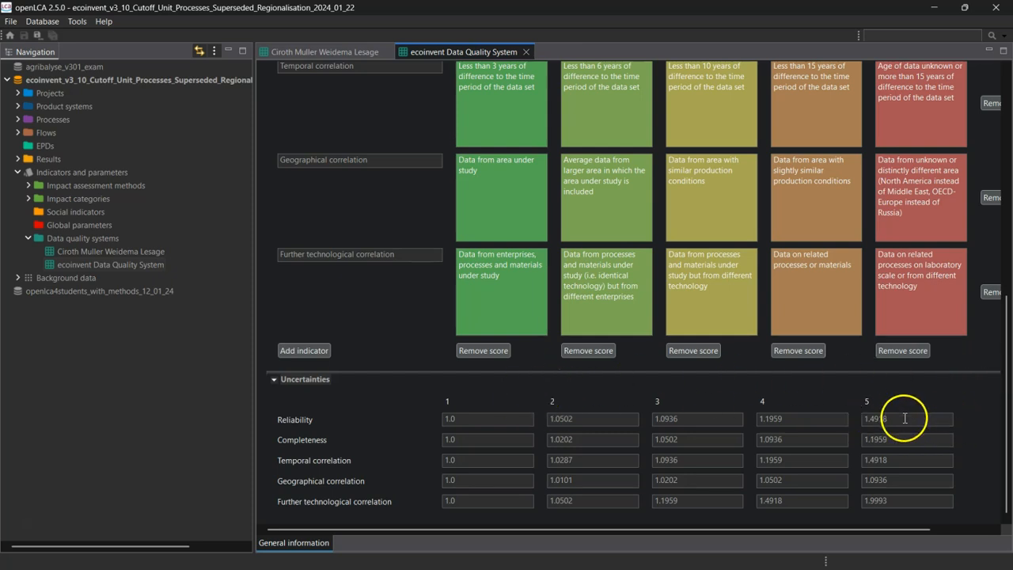
Compare the uncertainty factors of the Ciroth Muller Weidema Lesage and ecoinvent data quality systems, and review the former's indicators and description.
click(344, 53)
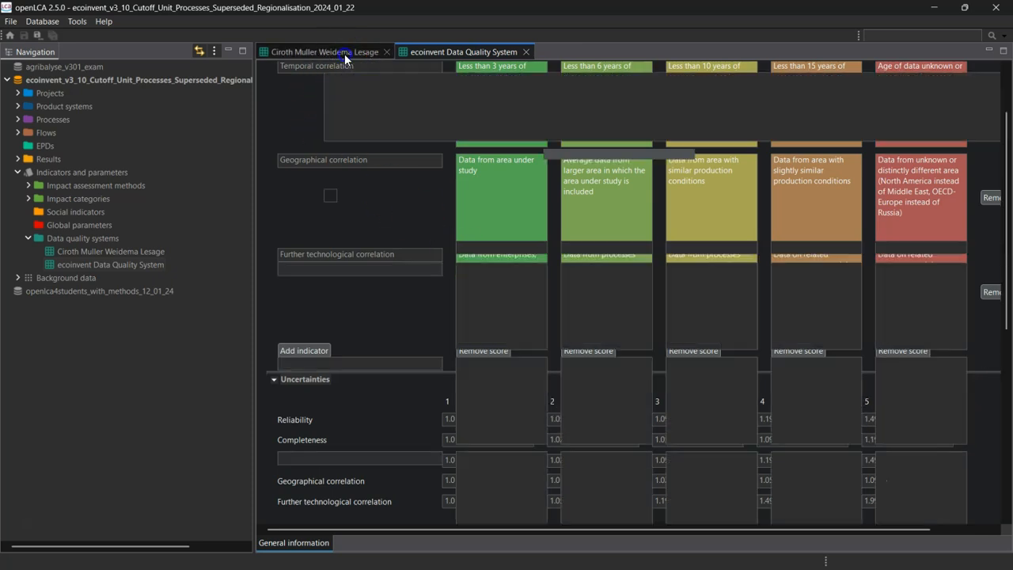
scroll(997, 316, down, 5)
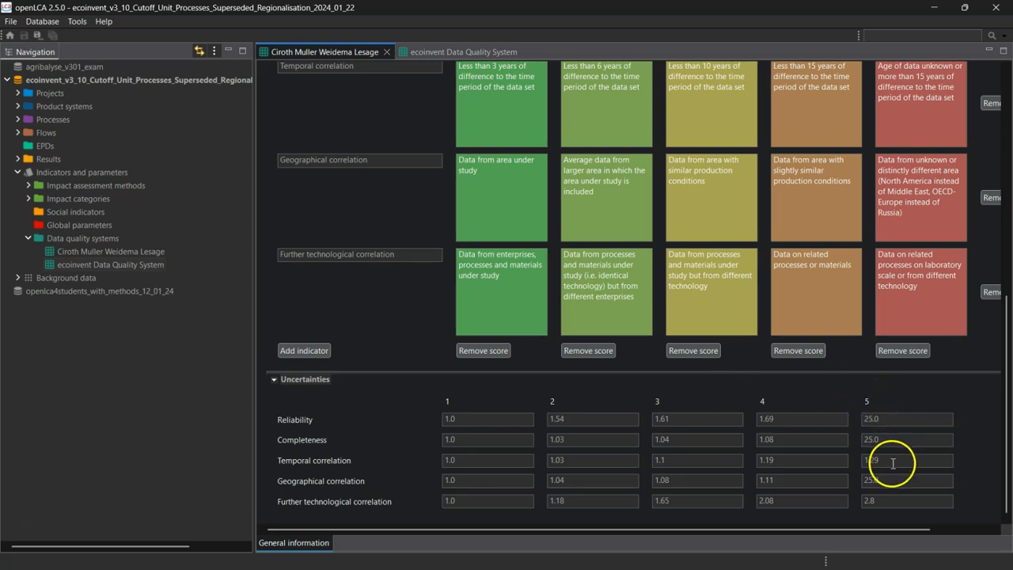
click(438, 50)
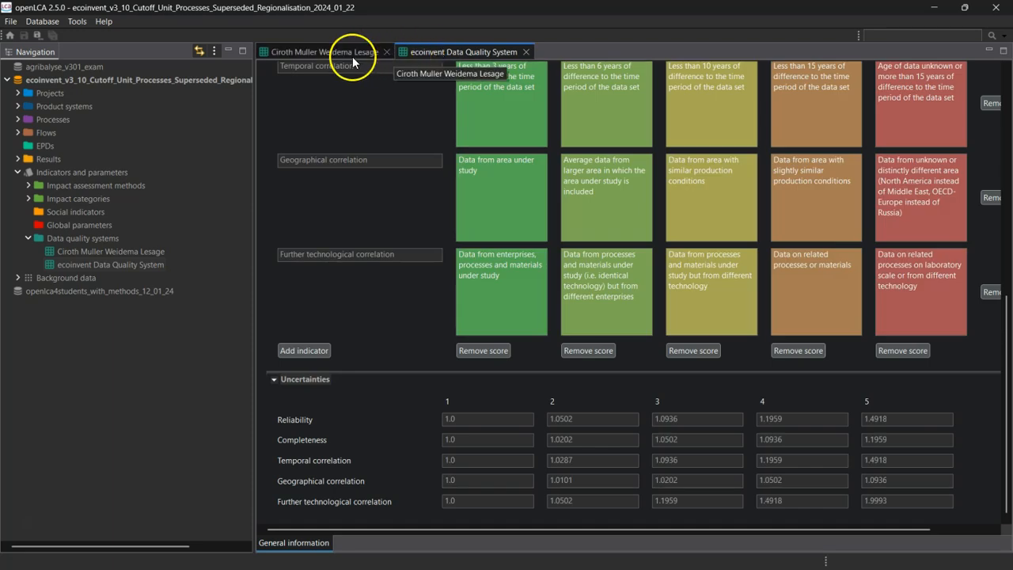
click(353, 62)
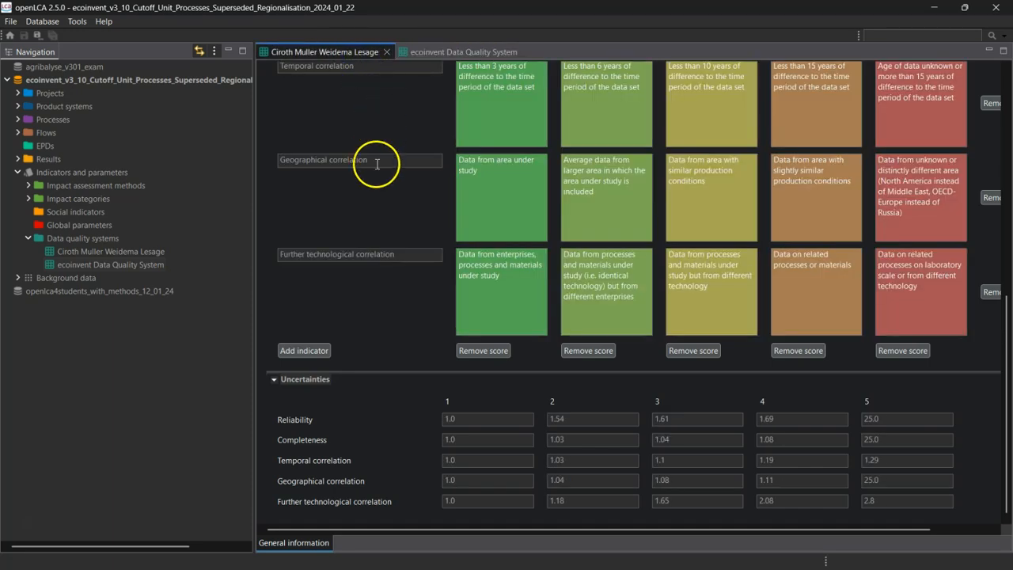
scroll(387, 193, up, 3)
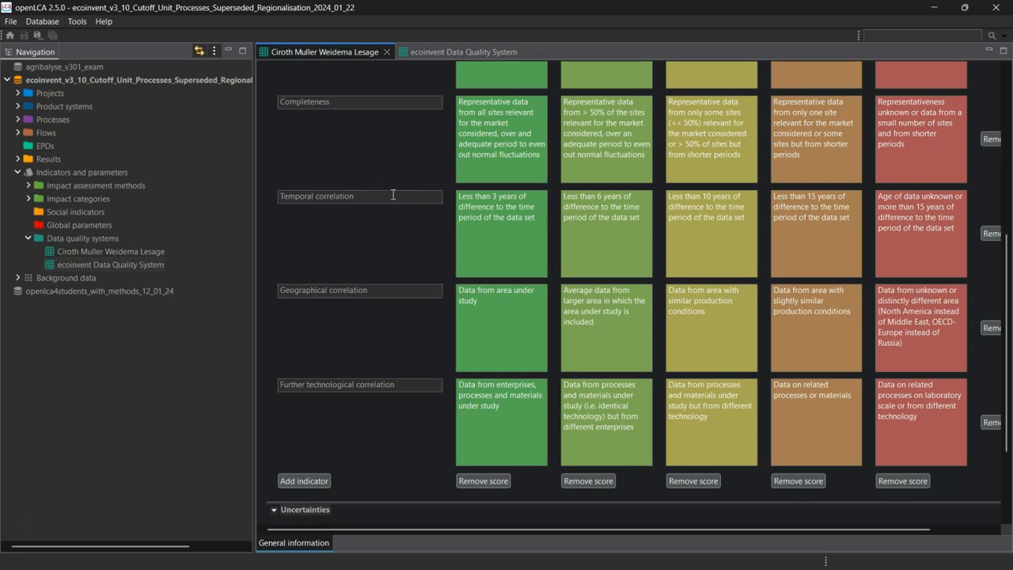
scroll(401, 150, up, 1)
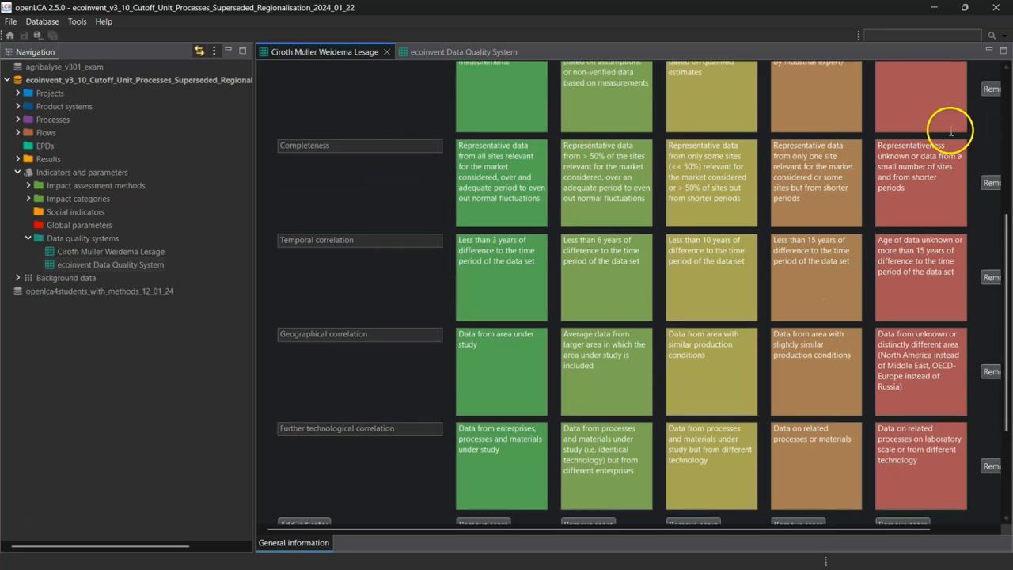
scroll(976, 139, up, 5)
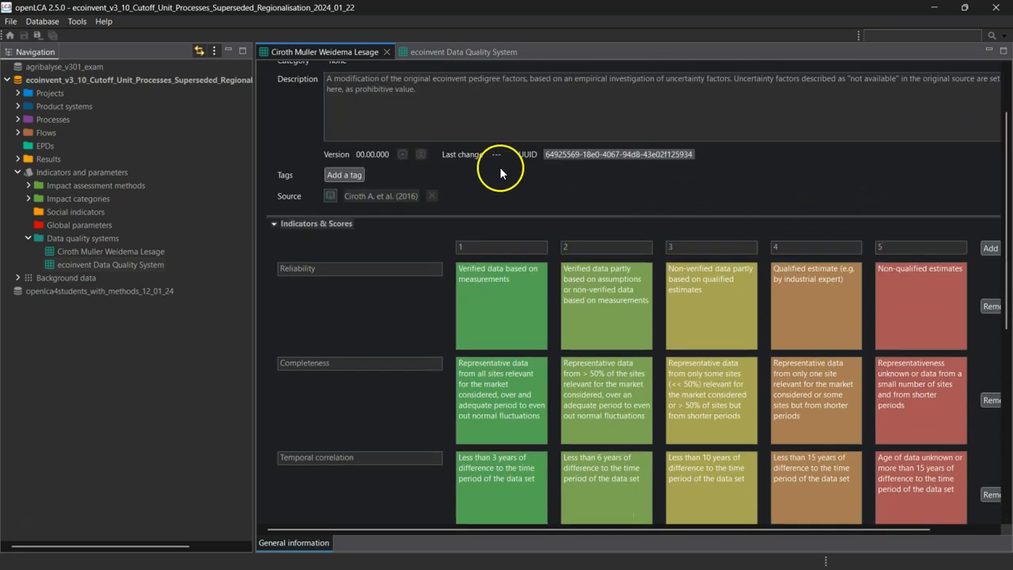
scroll(396, 189, up, 2)
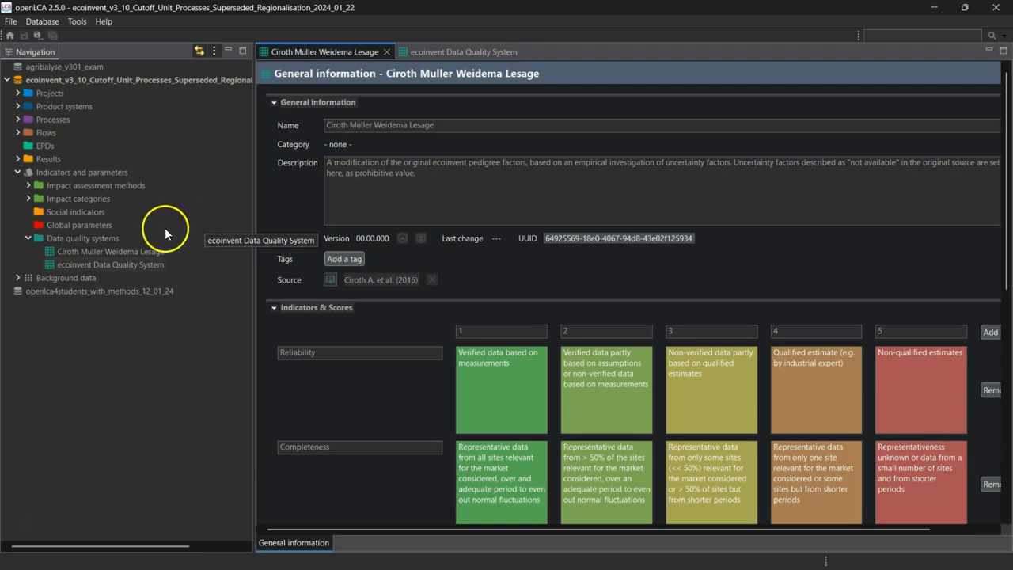
Create a new data quality system named QC with the option that the system defines uncertainties enabled.
right_click(96, 238)
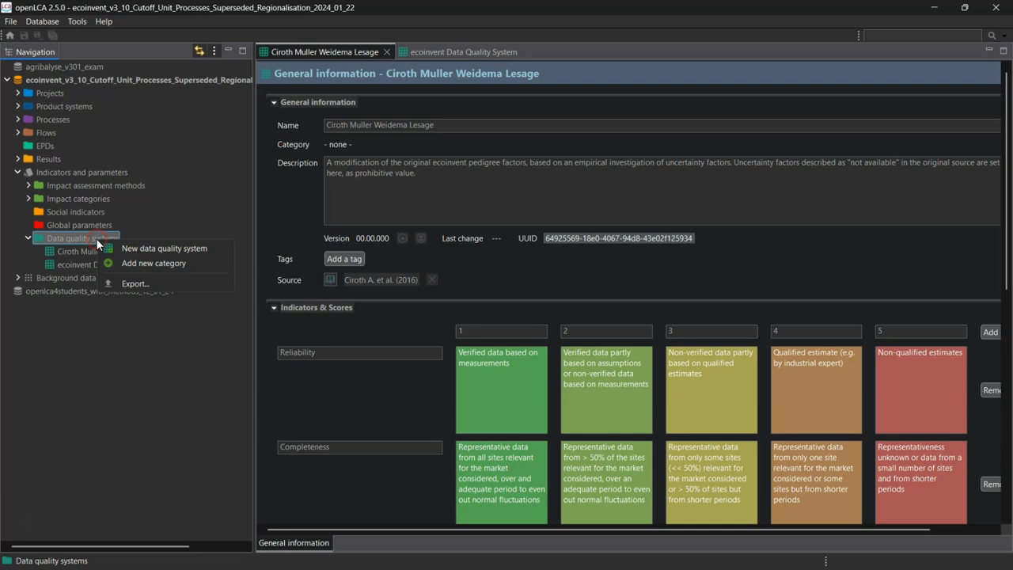
click(164, 247)
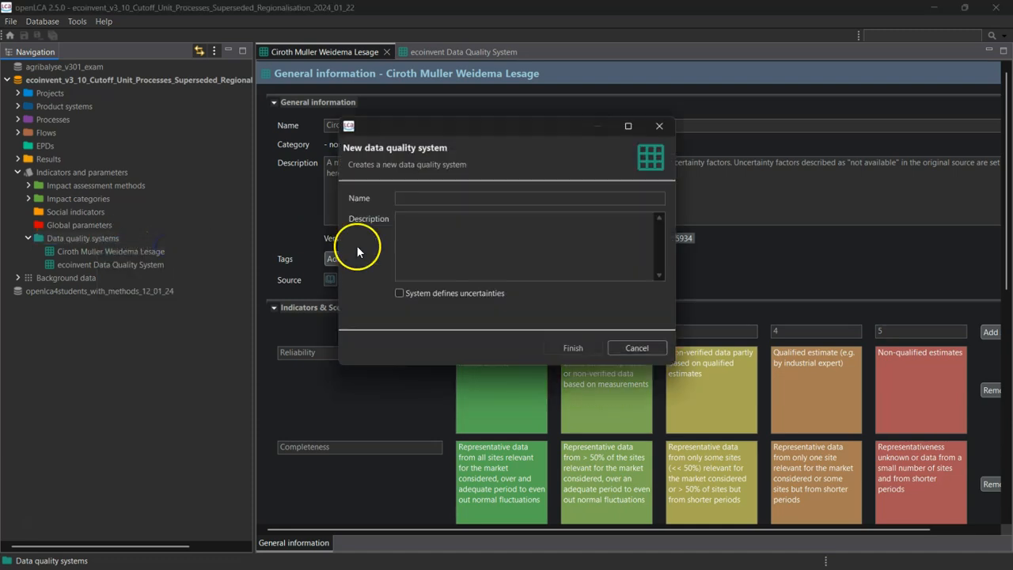
text(QC)
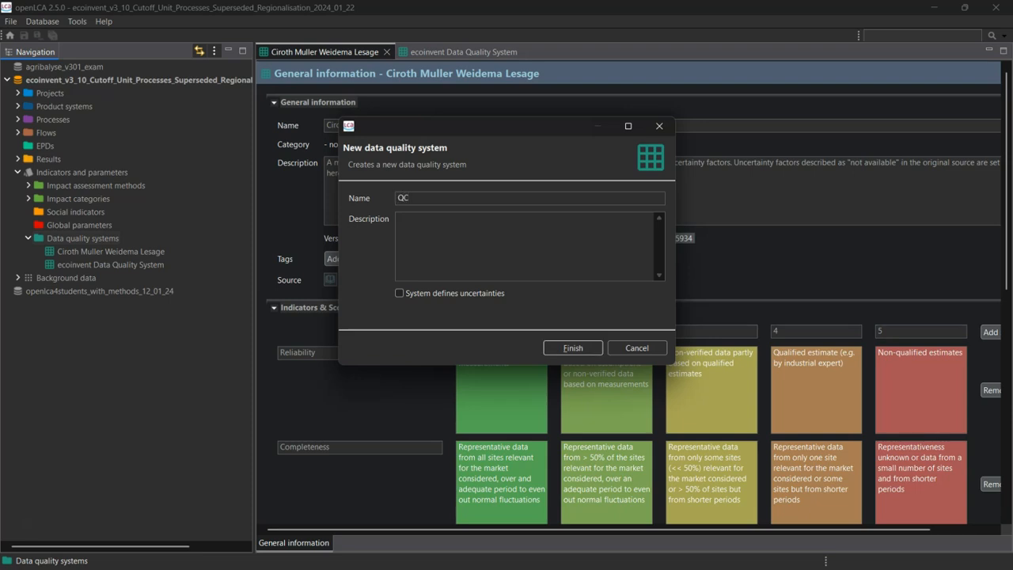
click(430, 292)
click(568, 347)
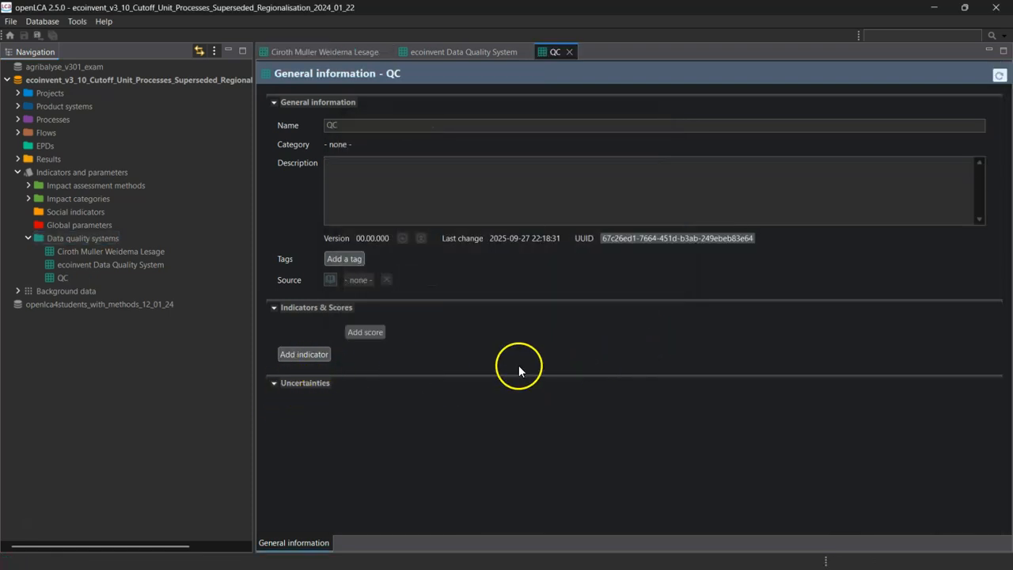
Review the indicators and score descriptions of the ecoinvent Data Quality System, and return to the QC system.
click(450, 51)
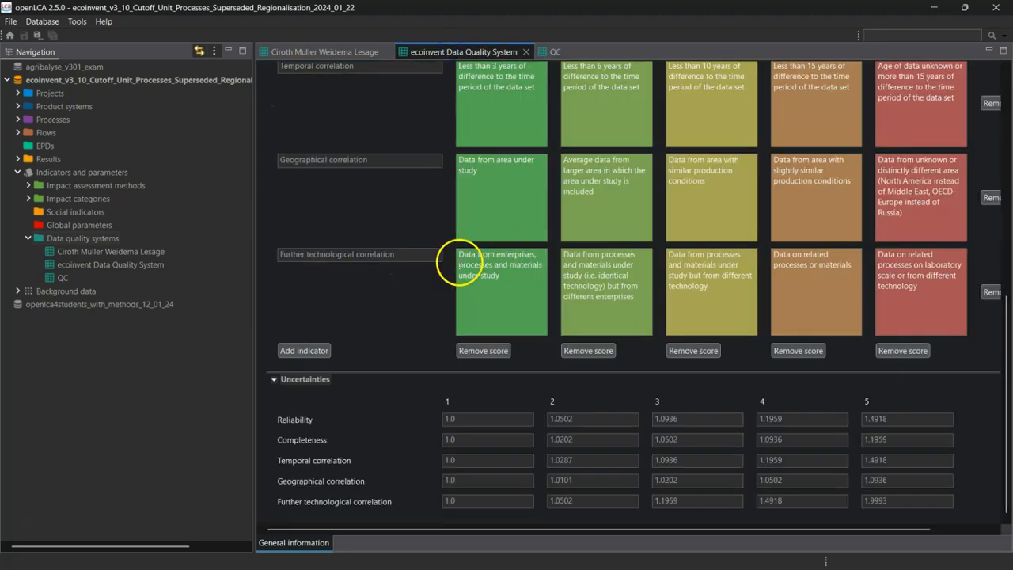
scroll(443, 253, up, 3)
scroll(432, 246, up, 3)
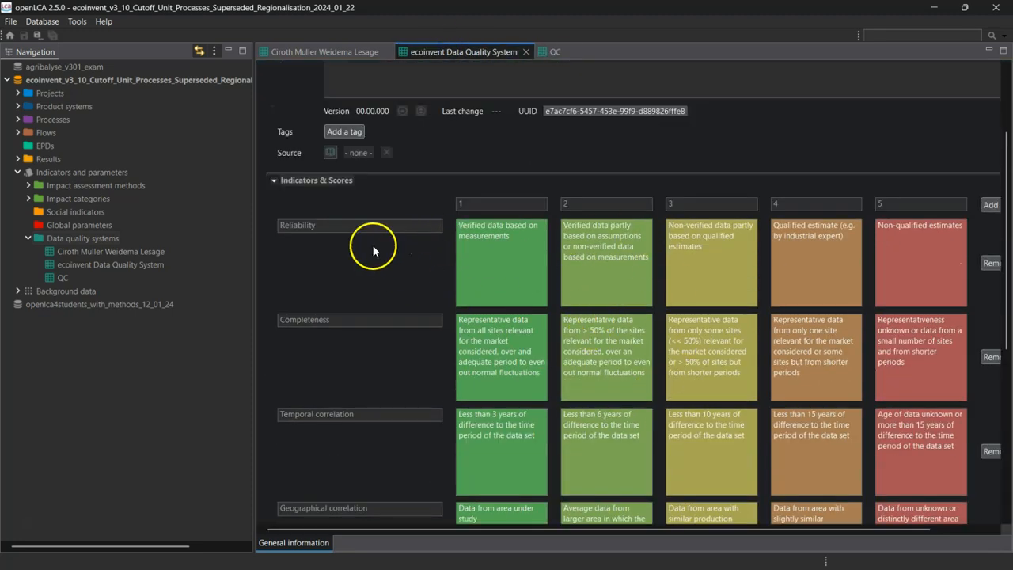
click(559, 51)
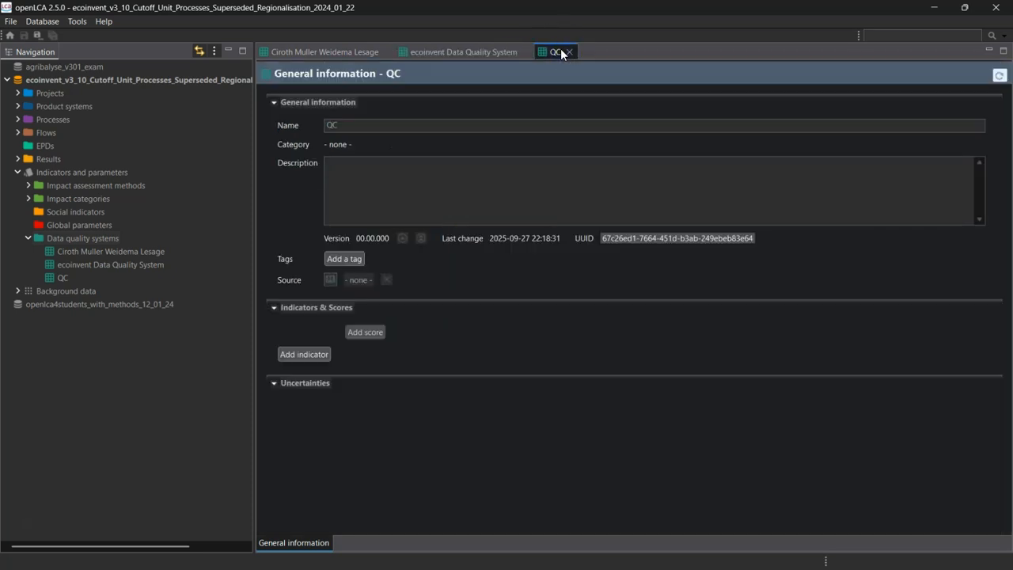
Add three indicators and a first score column to the QC data quality system.
click(311, 355)
click(337, 356)
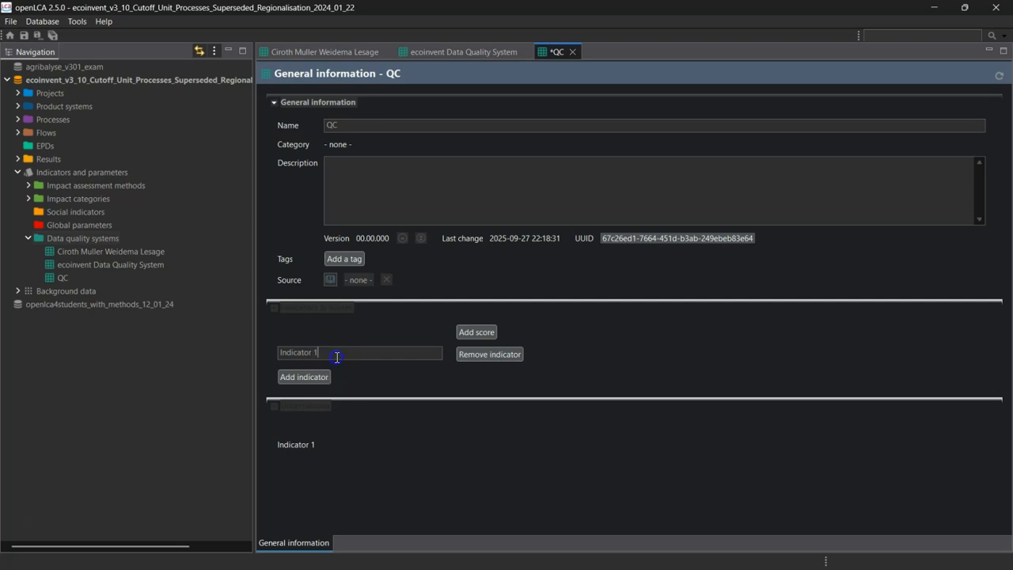
click(477, 332)
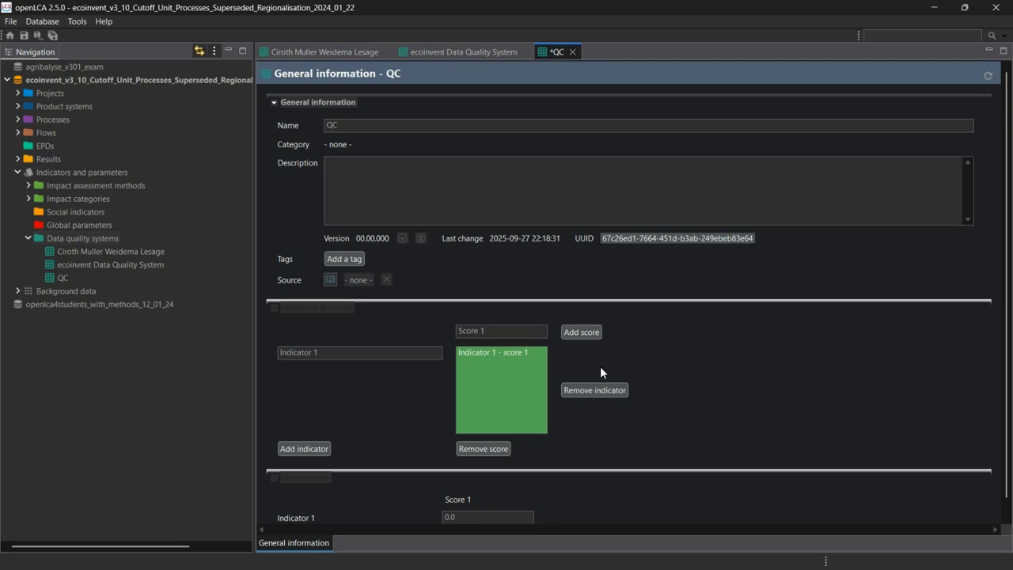
click(301, 448)
scroll(355, 414, down, 3)
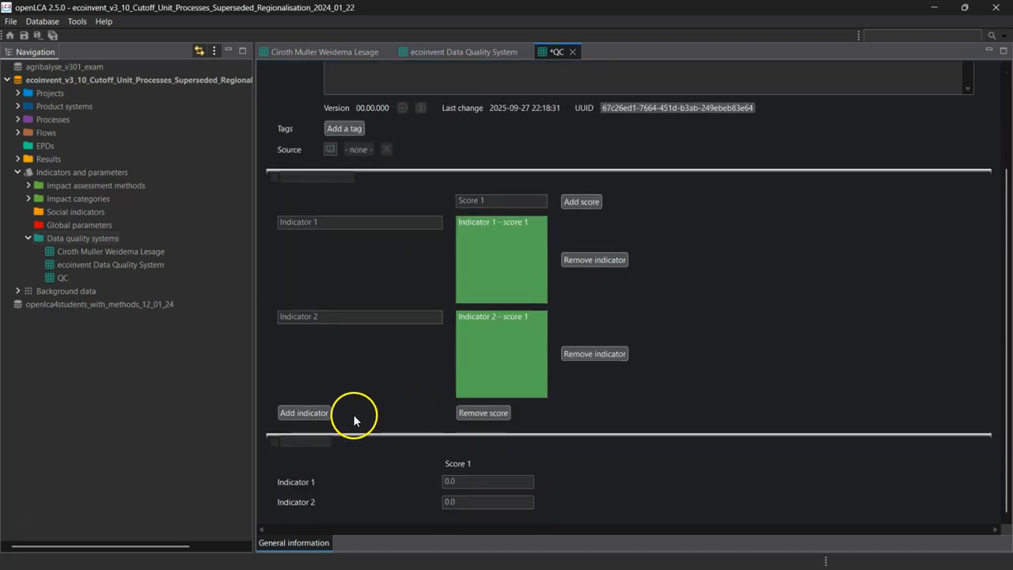
click(312, 413)
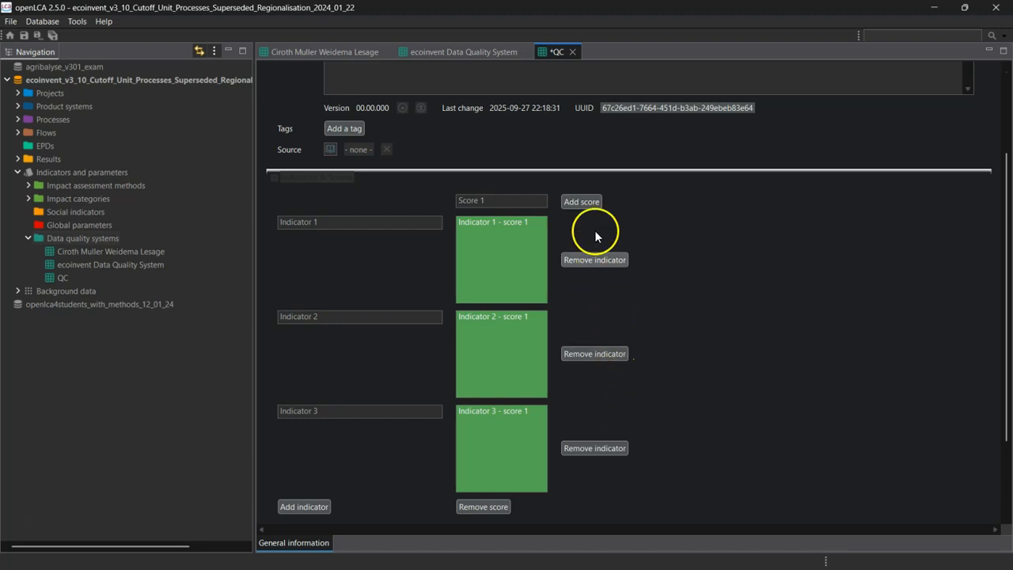
Add six more scores, Score 2 to Score 7, to the indicators of the QC system.
click(586, 202)
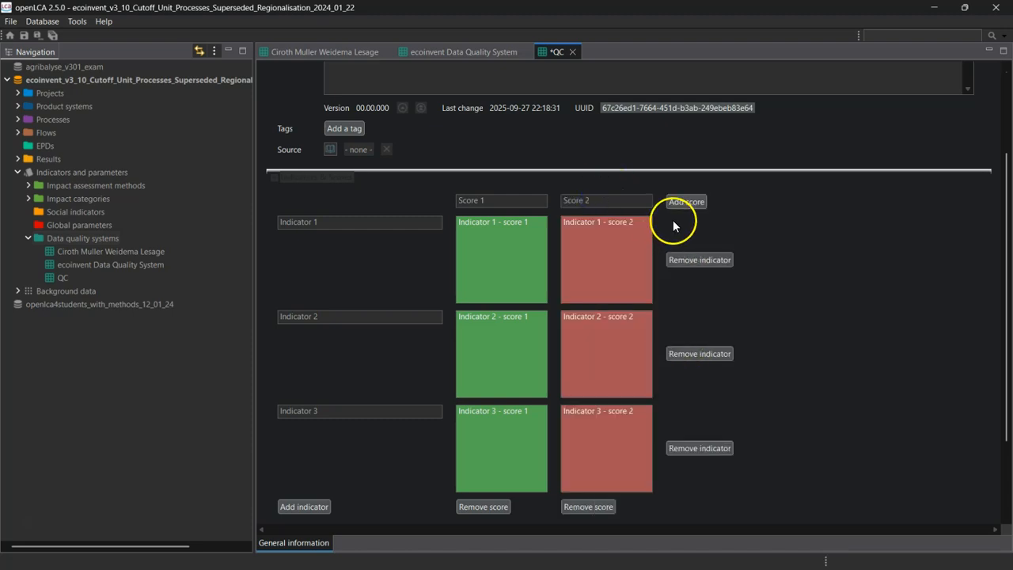
click(684, 202)
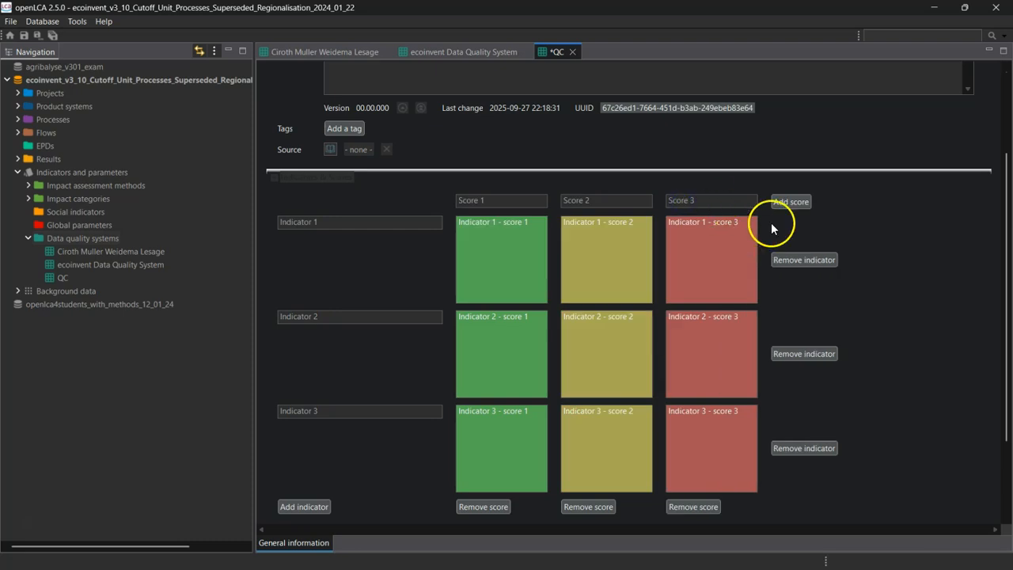
scroll(418, 324, down, 2)
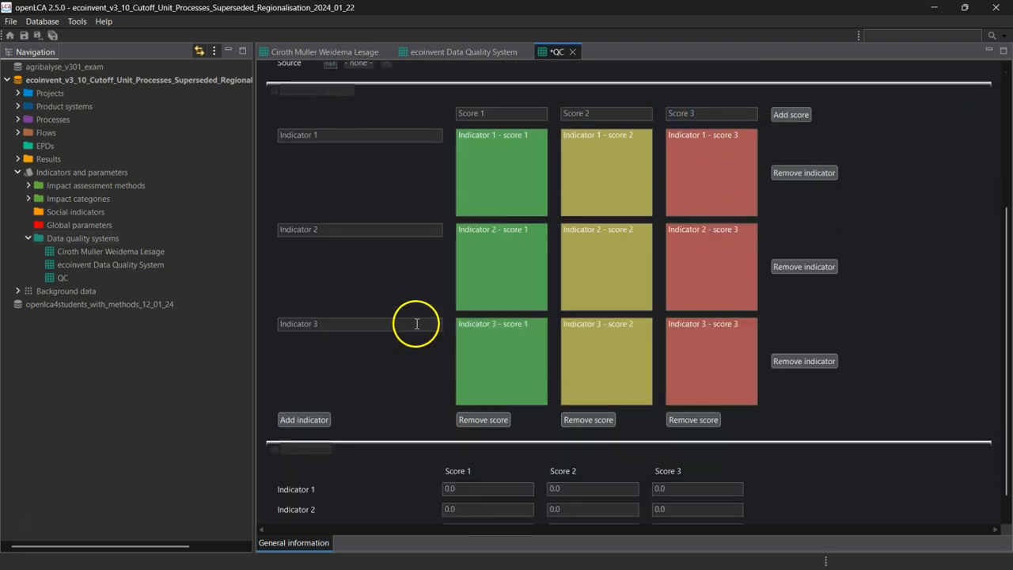
scroll(475, 317, up, 2)
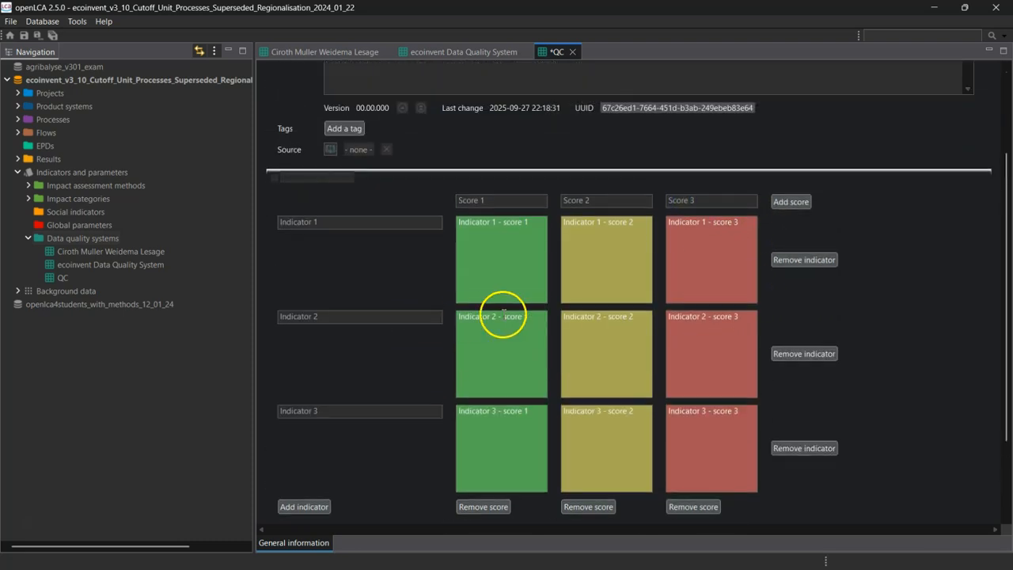
click(804, 207)
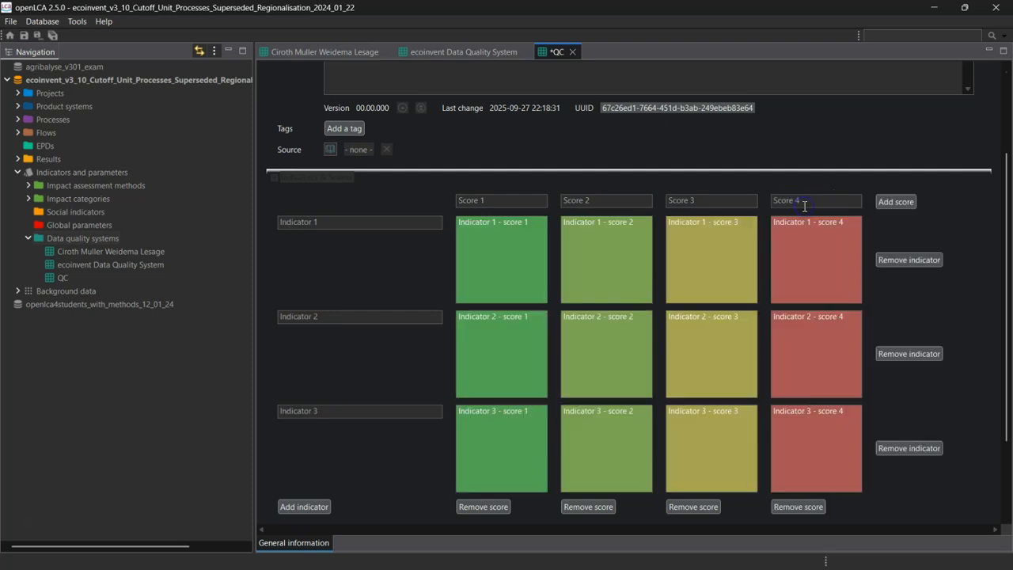
click(893, 202)
click(989, 202)
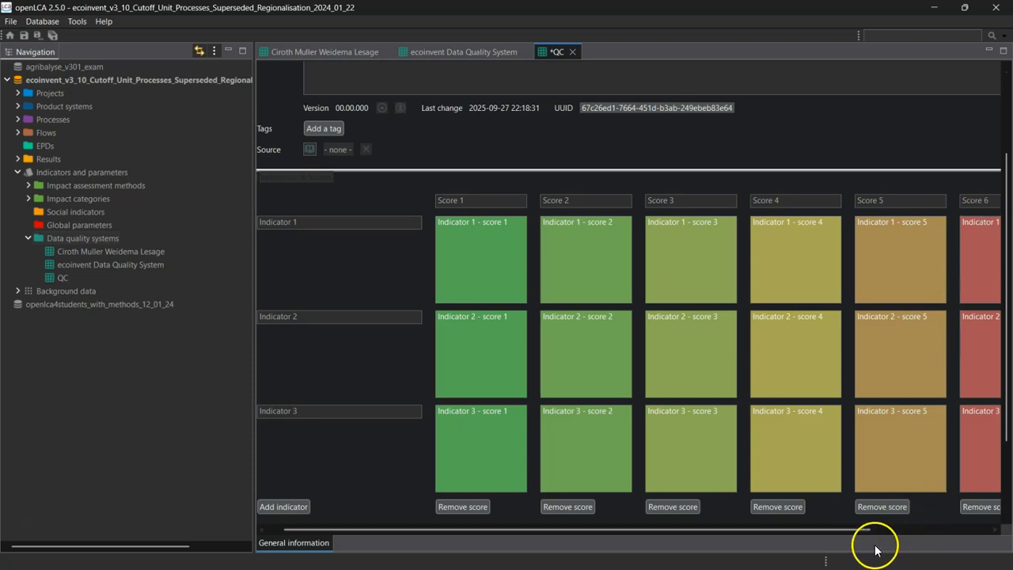
drag(859, 529, 986, 542)
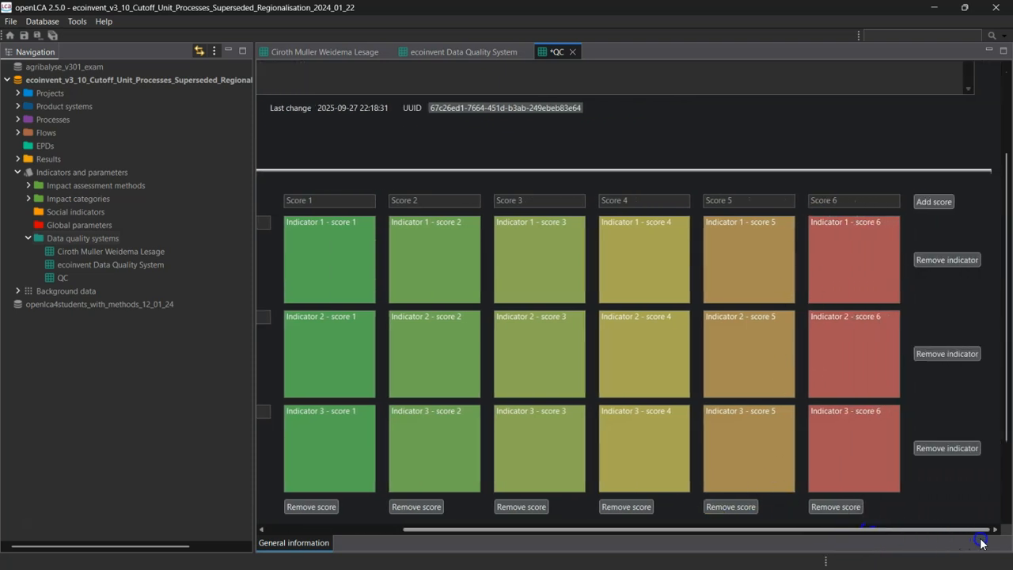
click(938, 203)
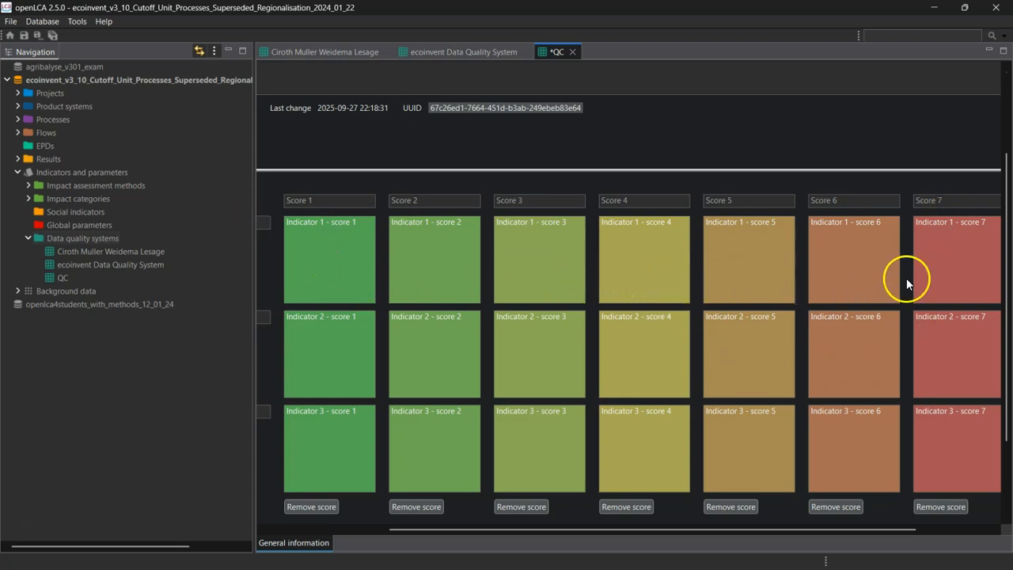
Remove Score 7, Score 6 and Score 4 from QC, and check the remaining score matrix and its uncertainty fields.
scroll(906, 280, down, 2)
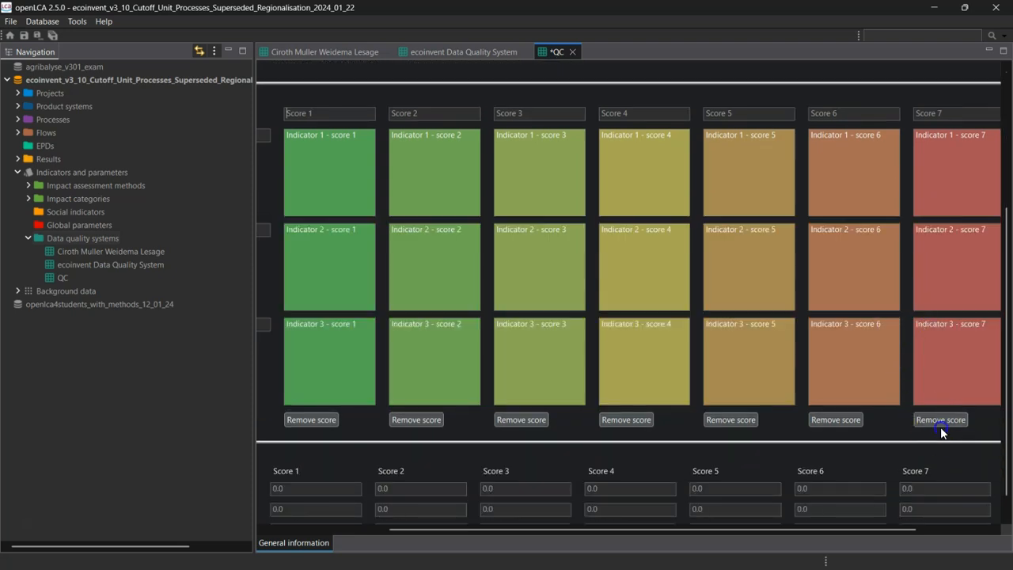
click(932, 421)
click(837, 417)
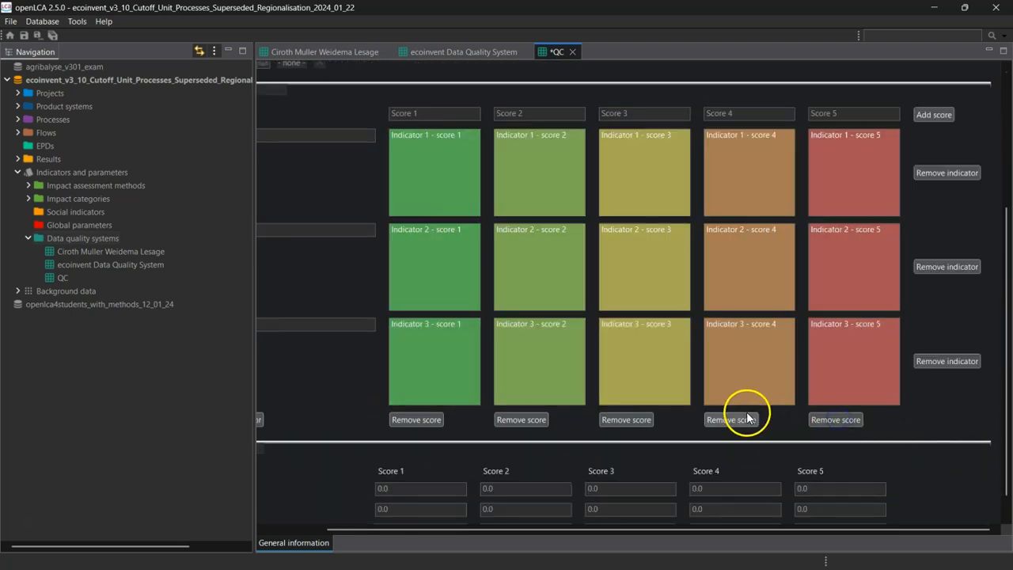
click(745, 420)
scroll(890, 358, up, 3)
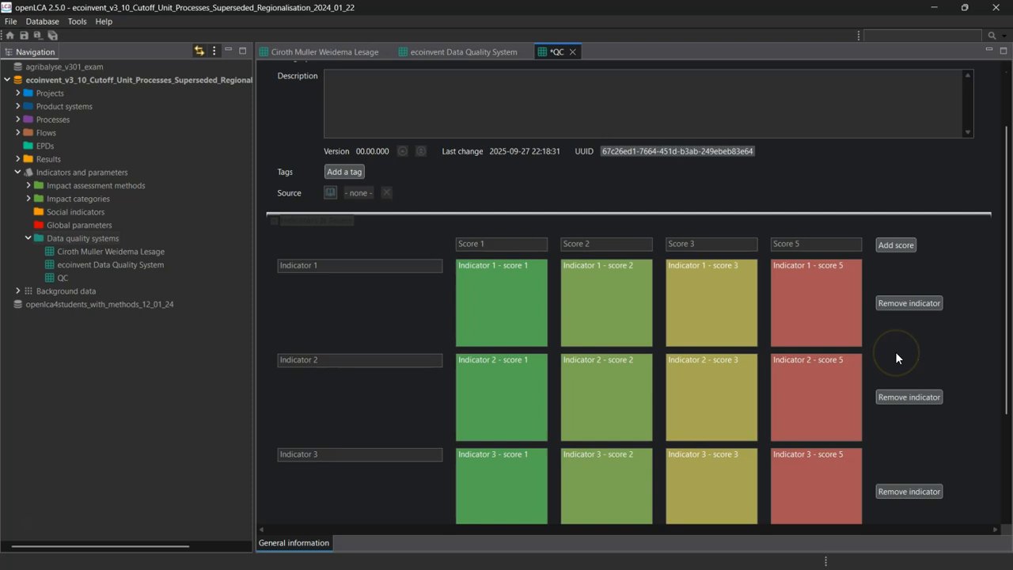
scroll(895, 351, down, 1)
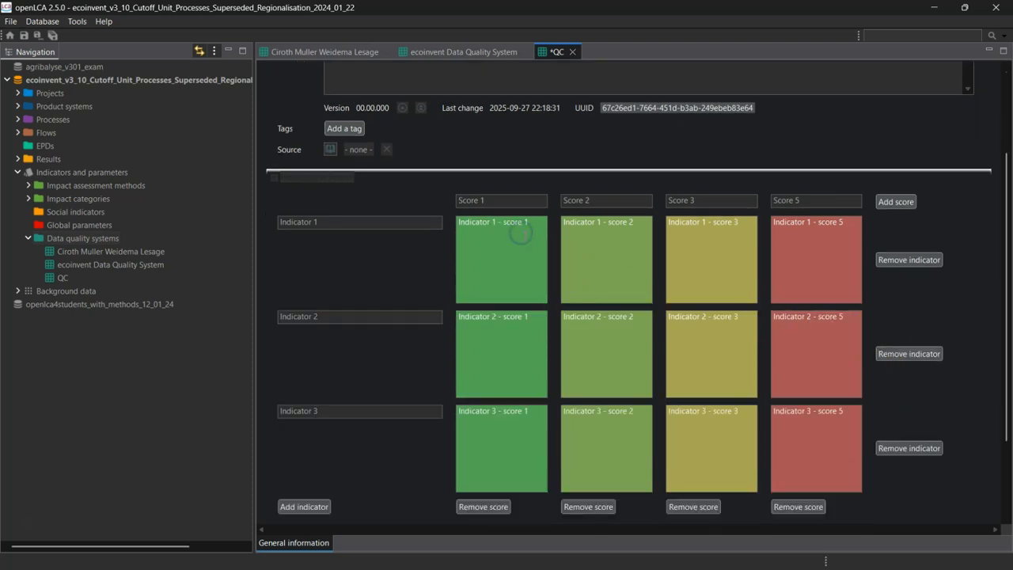
scroll(998, 414, down, 3)
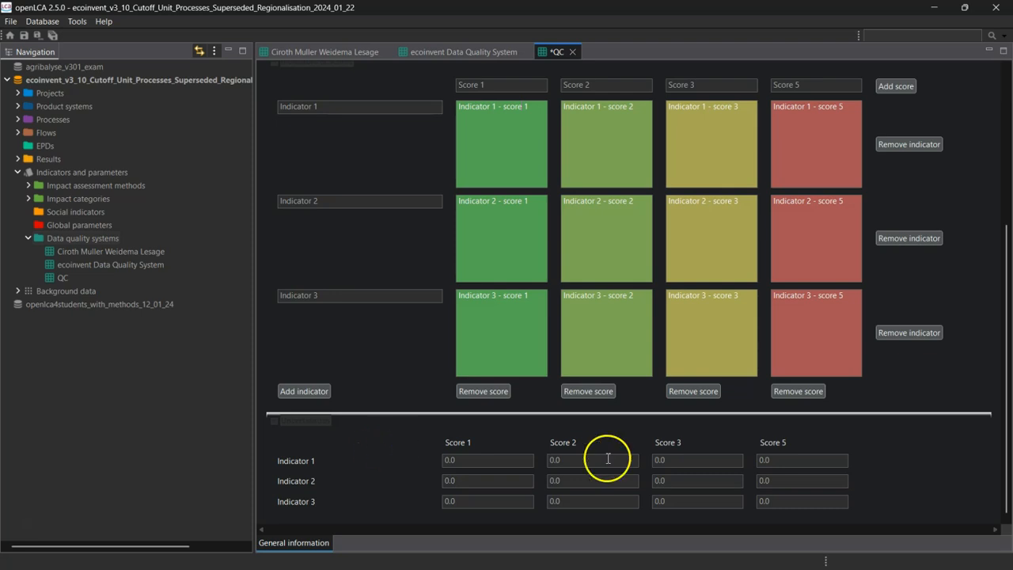
scroll(875, 381, up, 3)
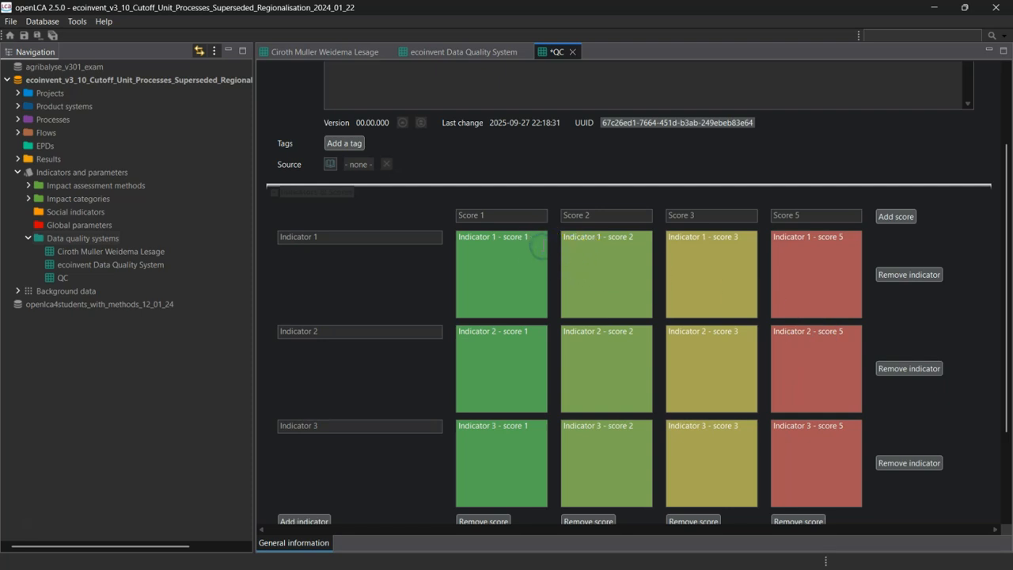
scroll(437, 68, up, 3)
Copy ecoinvent's Reliability score 1 description, "Verified data based on measurements", into QC's Indicator 1 cell for Score 1.
click(450, 52)
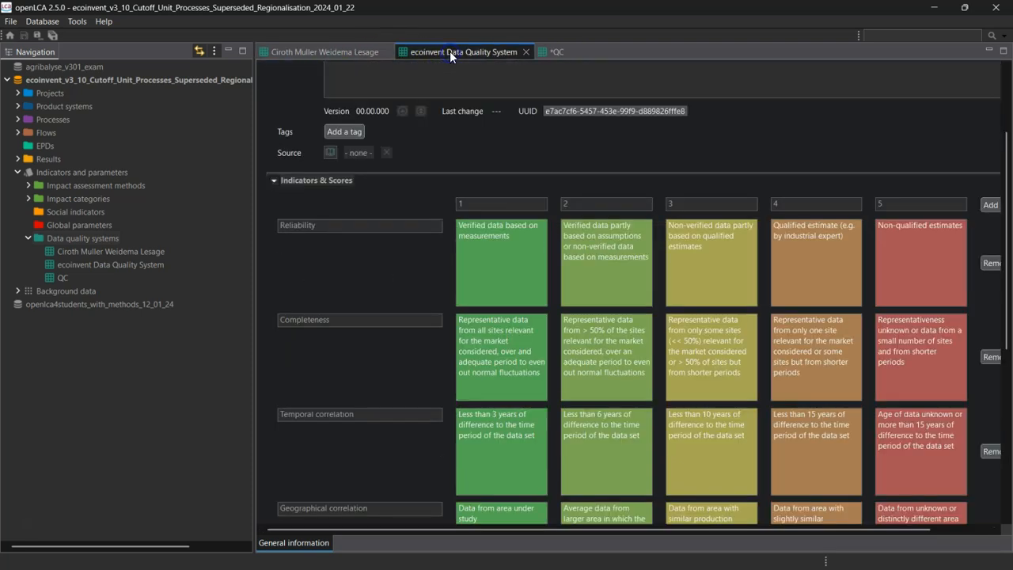
click(515, 245)
key(ctrl+c)
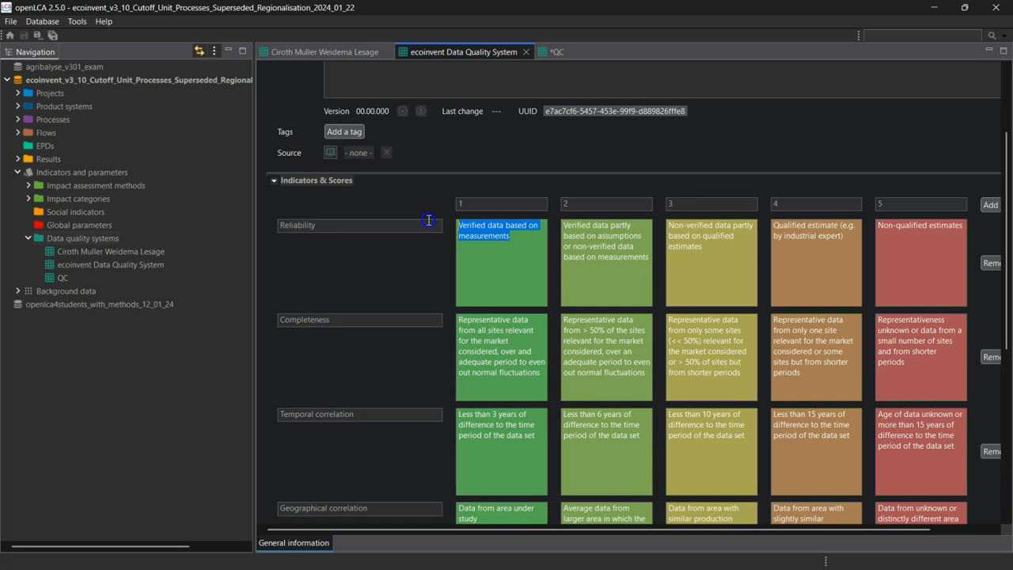
right_click(489, 228)
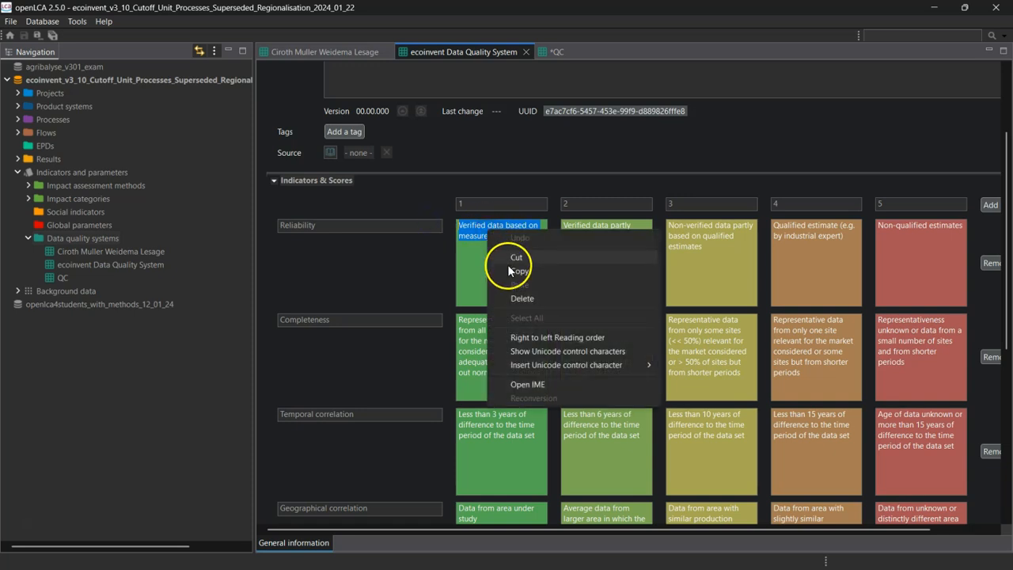
click(507, 266)
click(546, 52)
click(494, 353)
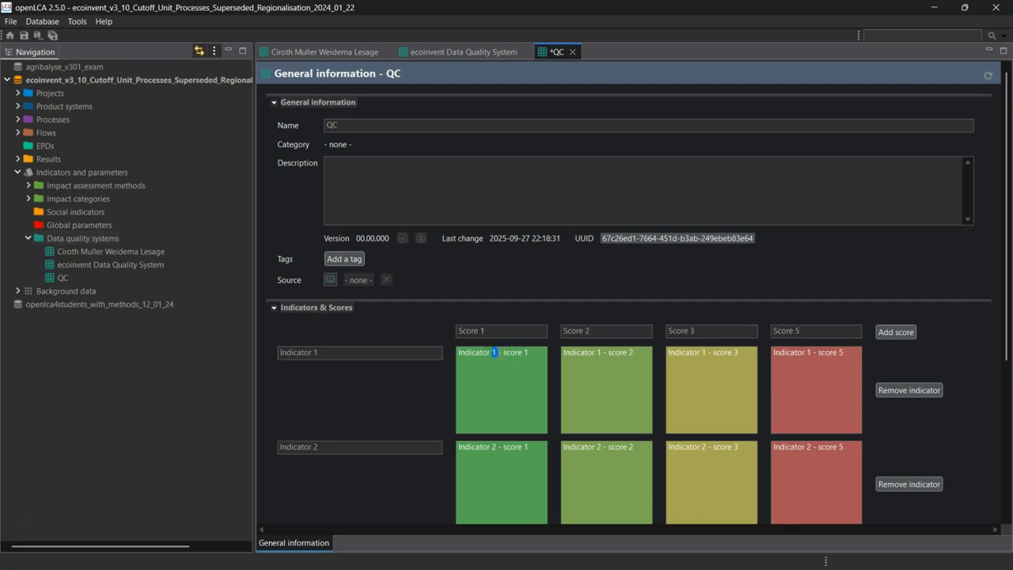
key(ctrl+a)
key(ctrl+v)
Look over QC's indicators, scores and uncertainty fields, and save the data quality system.
scroll(966, 323, down, 5)
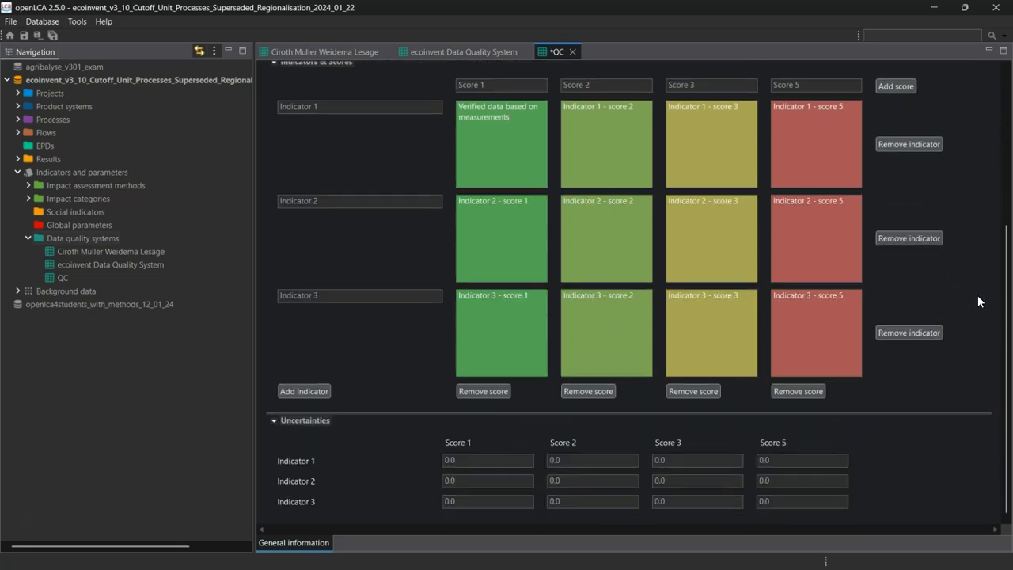
scroll(976, 305, up, 3)
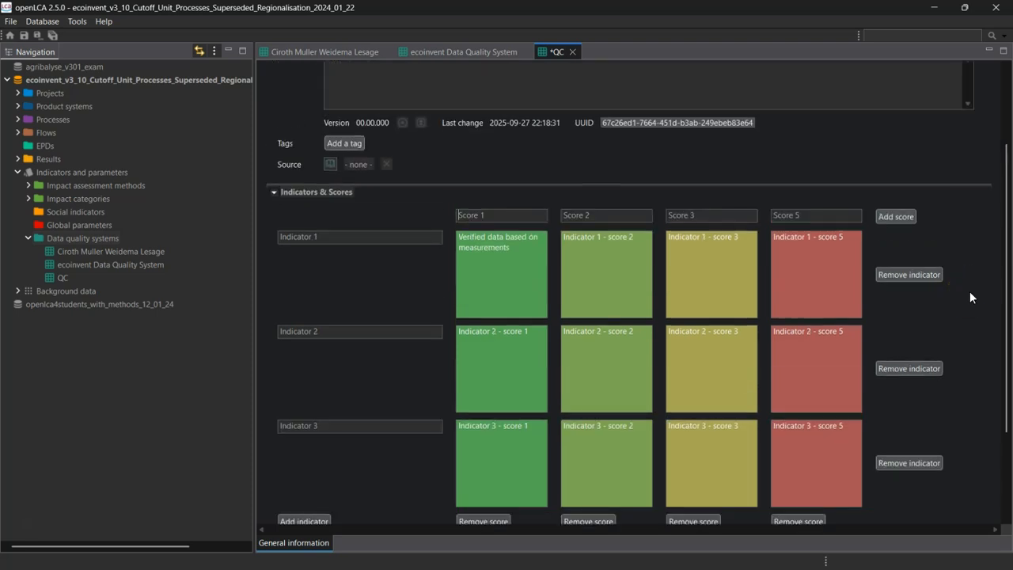
scroll(969, 297, down, 1)
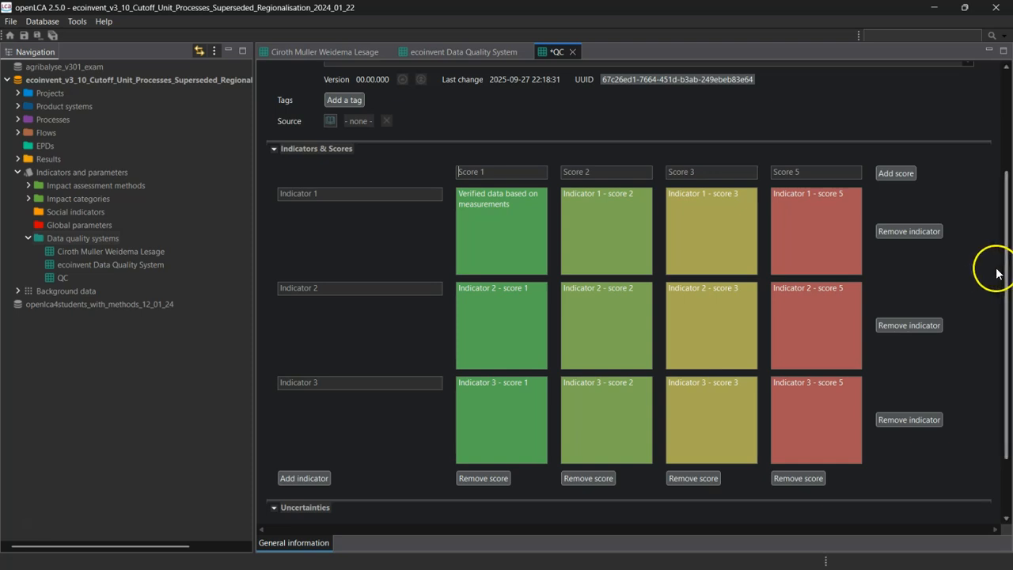
scroll(989, 269, up, 1)
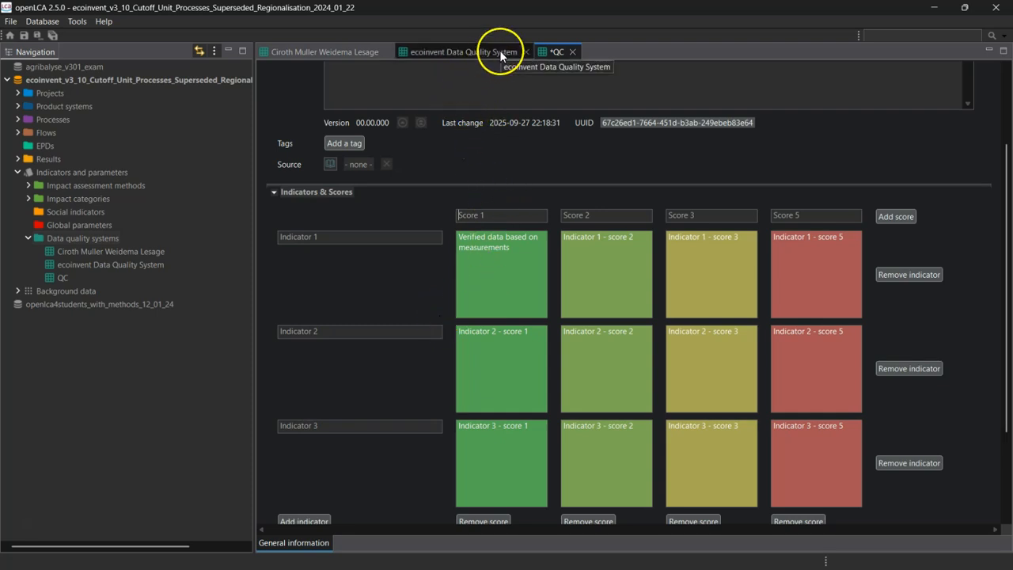
scroll(709, 161, up, 3)
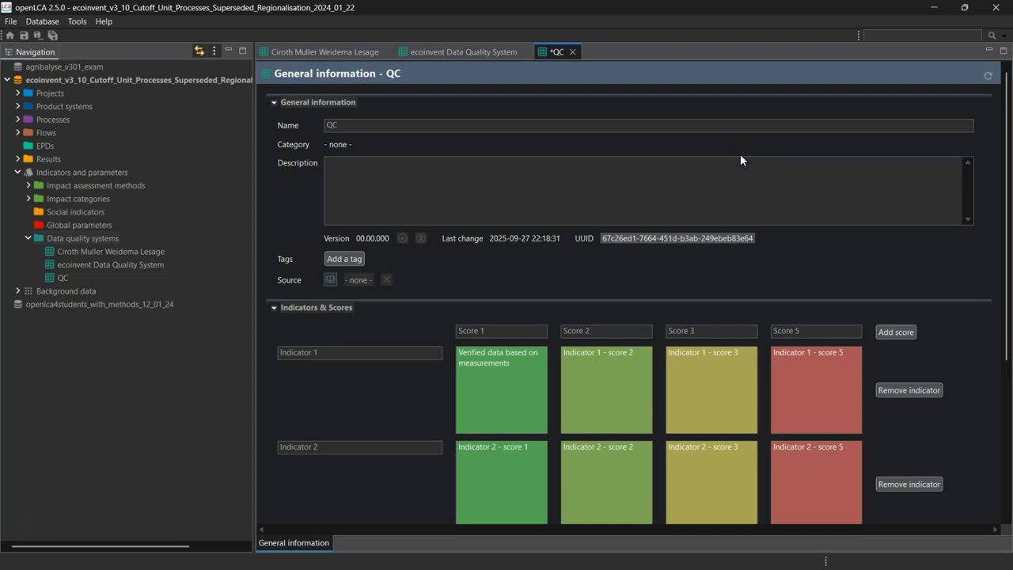
key(ctrl+s)
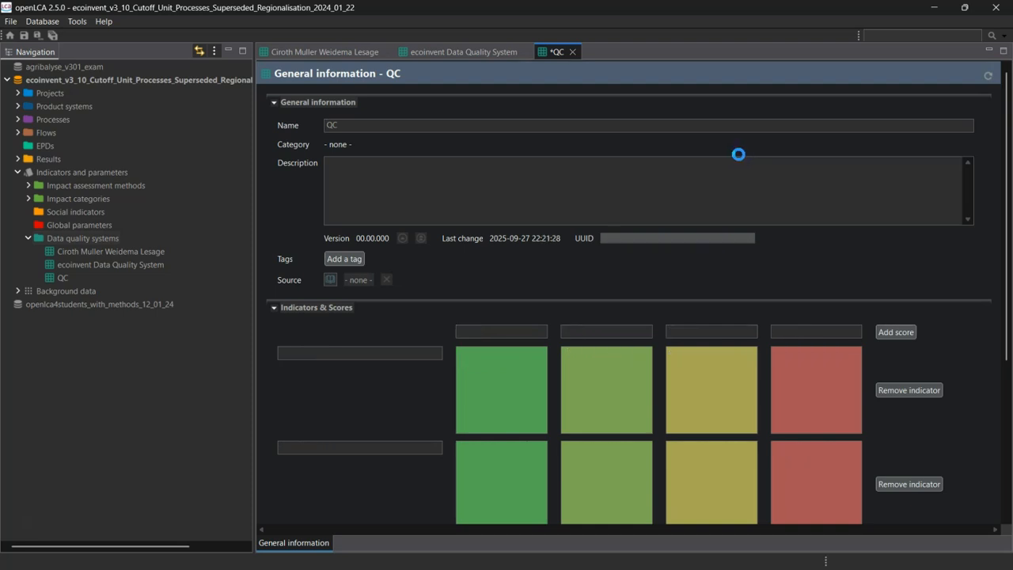
scroll(975, 330, down, 3)
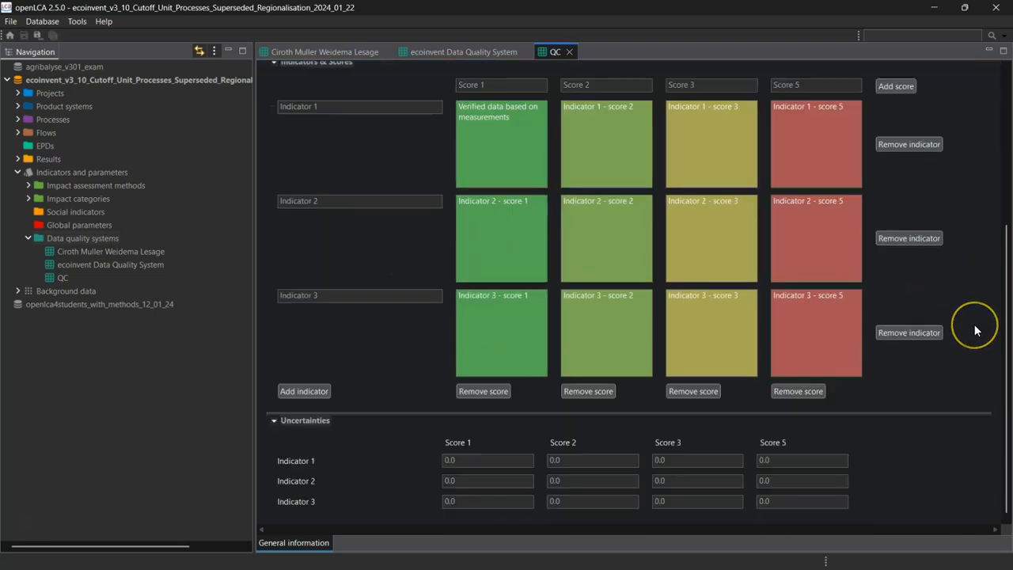
scroll(973, 324, up, 3)
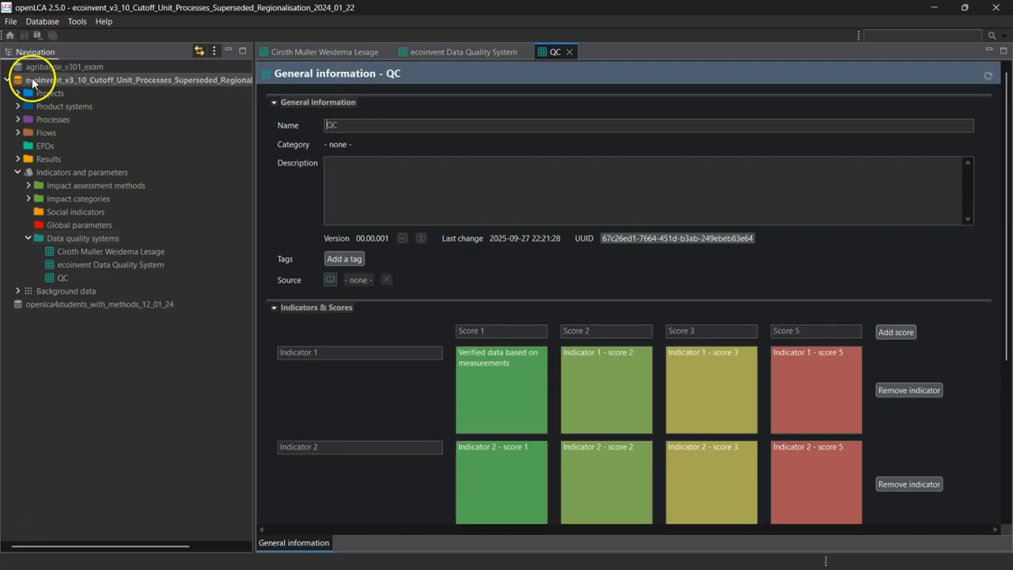
Open the TMPTO A1 - Raw Materials process from the TMPTO process folder and view its inputs and outputs.
click(17, 118)
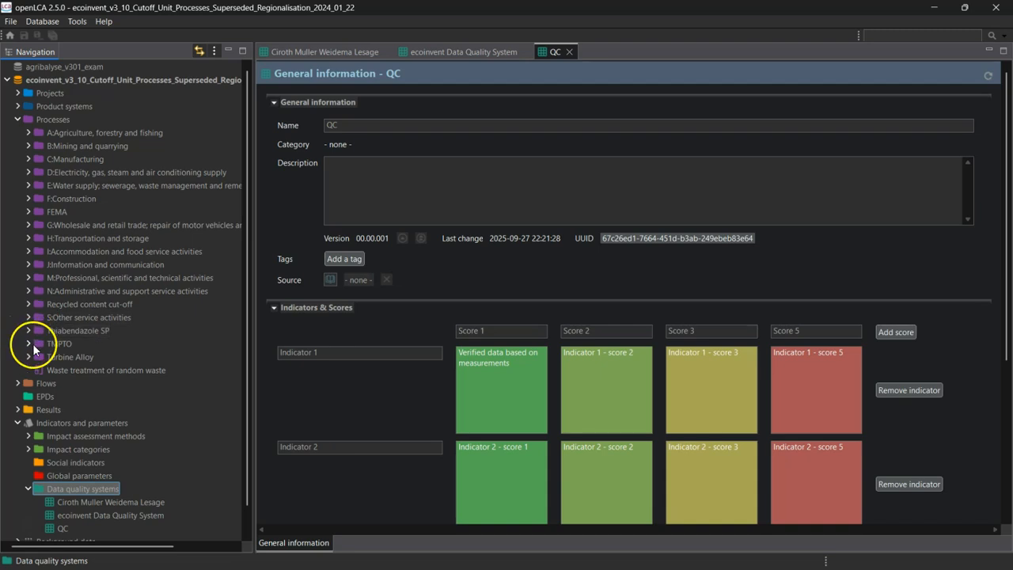
click(28, 344)
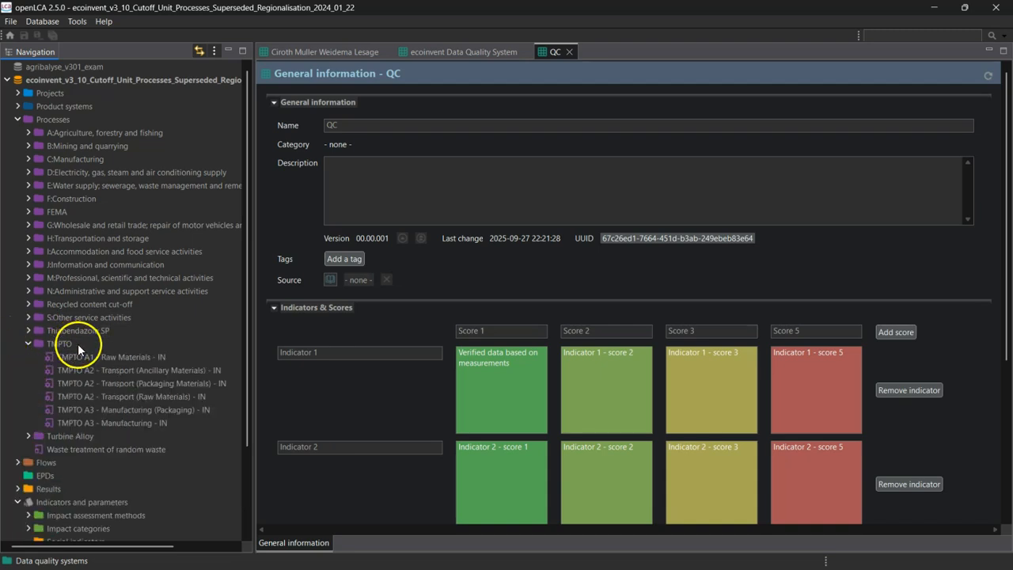
click(122, 355)
right_click(121, 356)
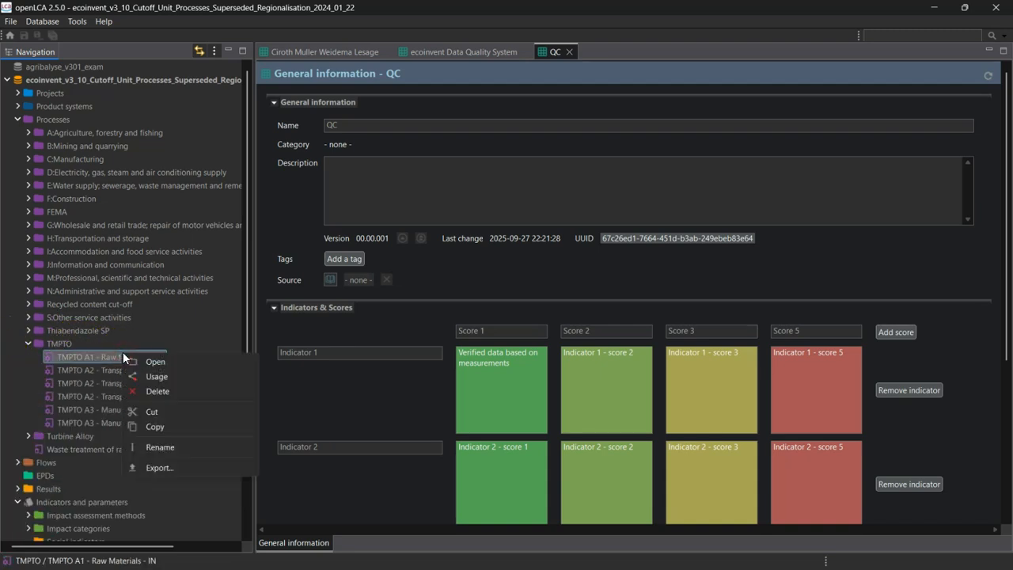
click(147, 362)
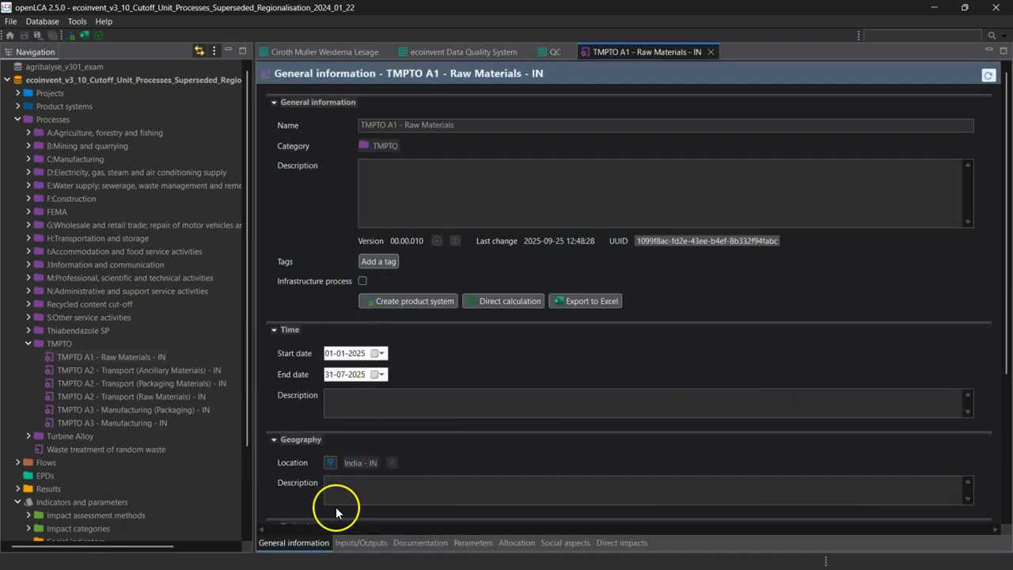
click(348, 543)
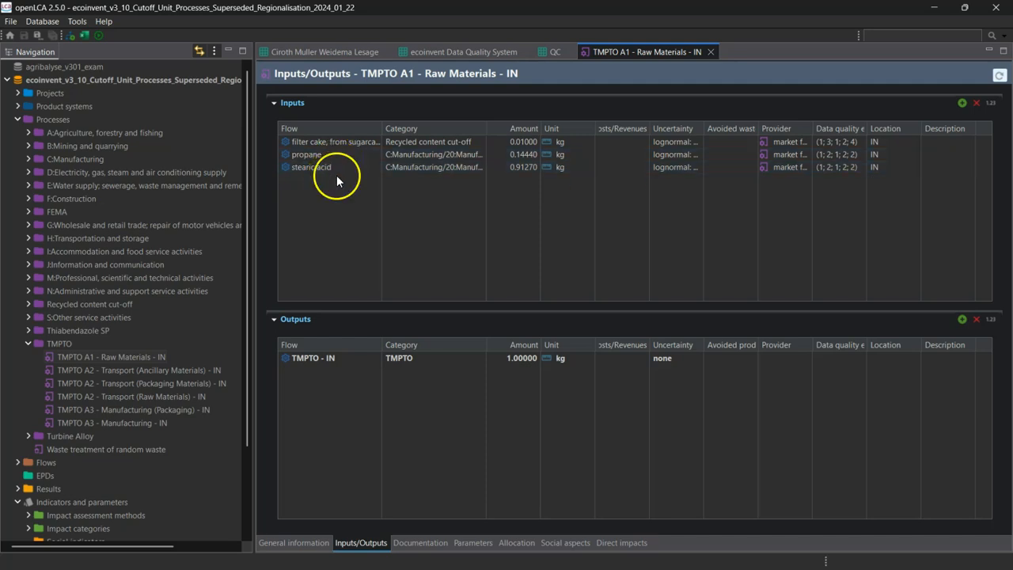
Choose ecoinvent Data Quality System as the process schema in the general information of TMPTO A1 - Raw Materials.
click(292, 546)
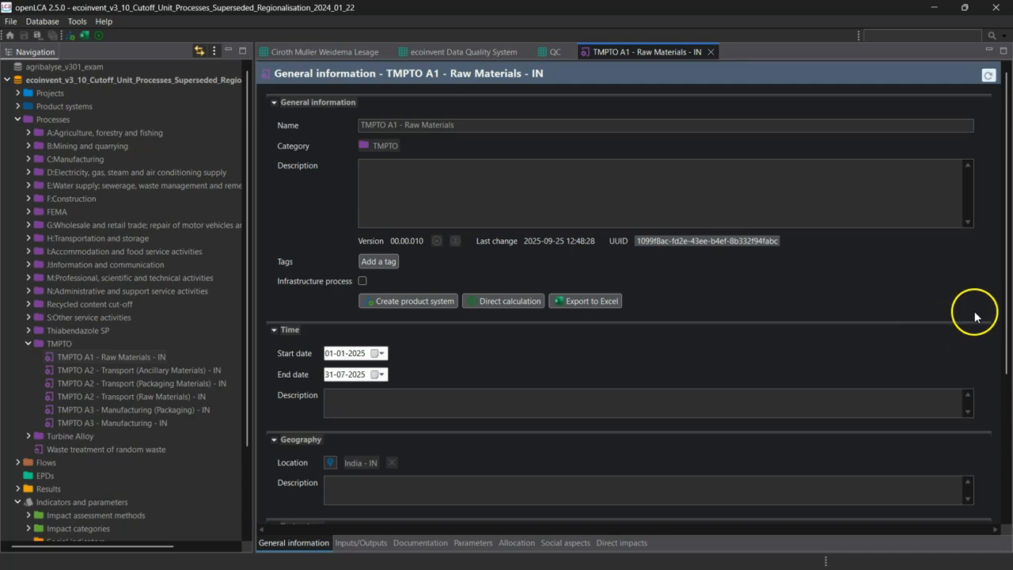
scroll(975, 318, down, 3)
scroll(985, 325, down, 4)
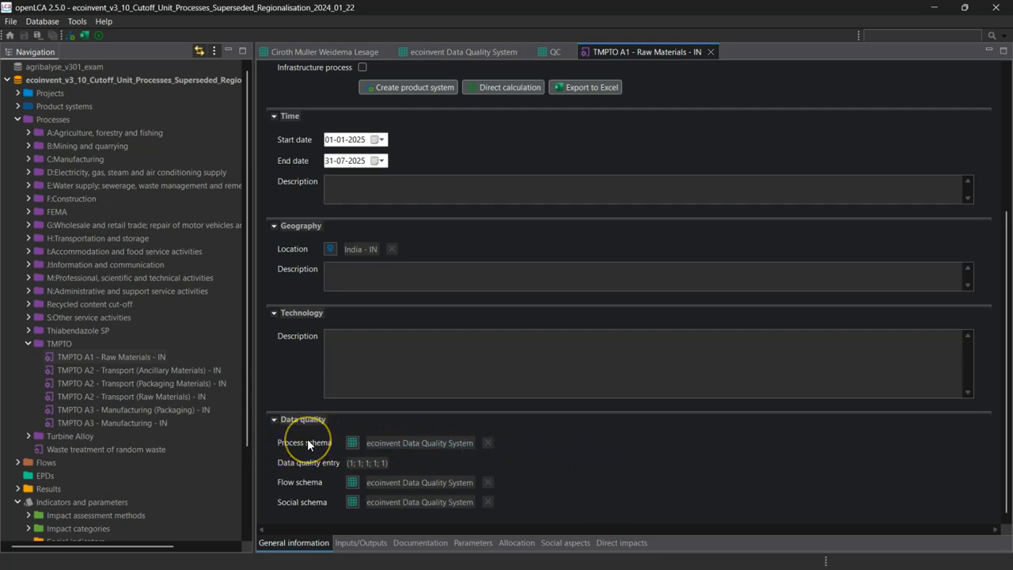
click(378, 437)
click(354, 444)
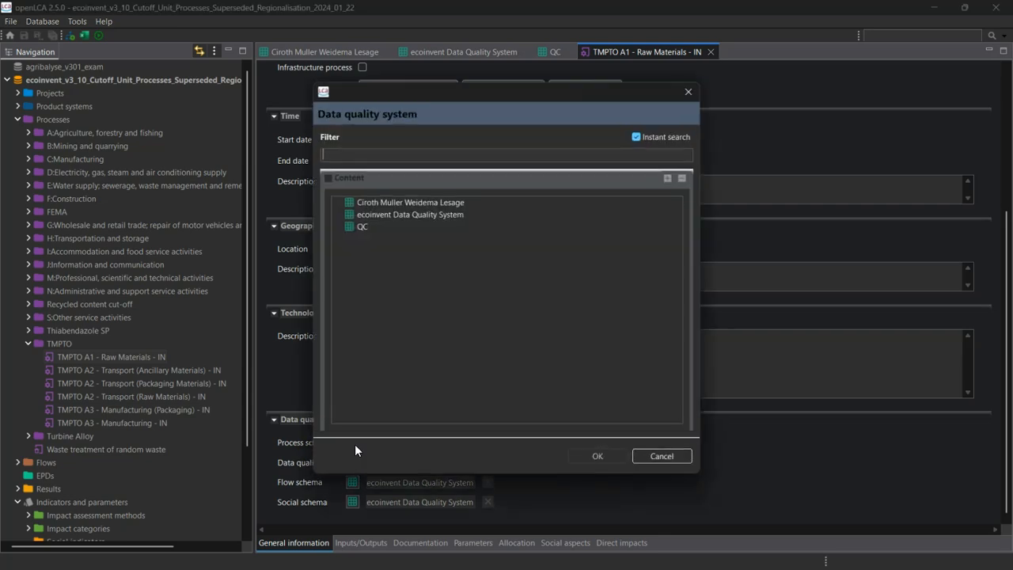
click(384, 316)
click(407, 206)
click(408, 215)
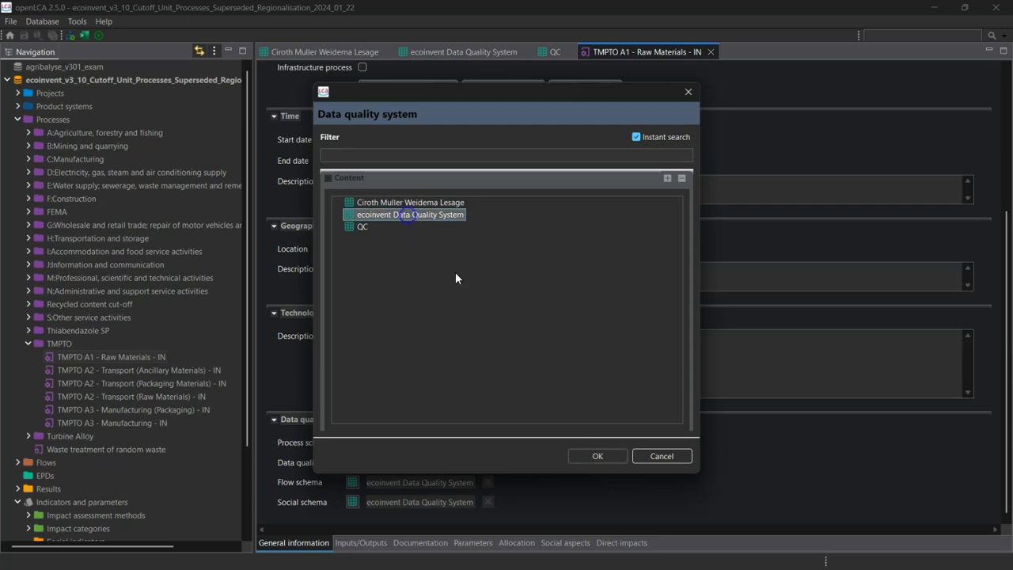
click(602, 457)
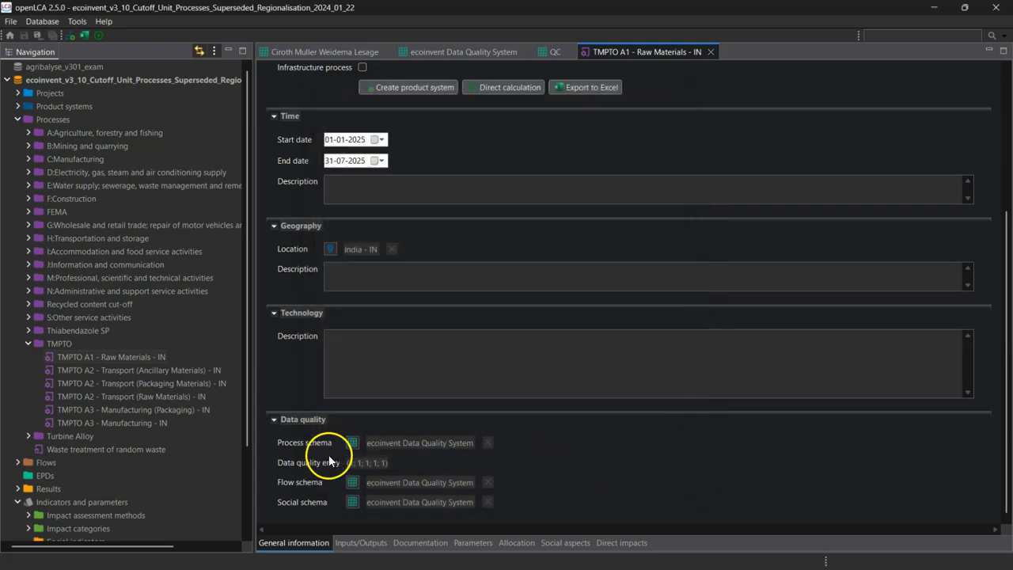
Rate all five indicators with score 3 in the pedigree matrix of the process's data quality entry.
click(364, 464)
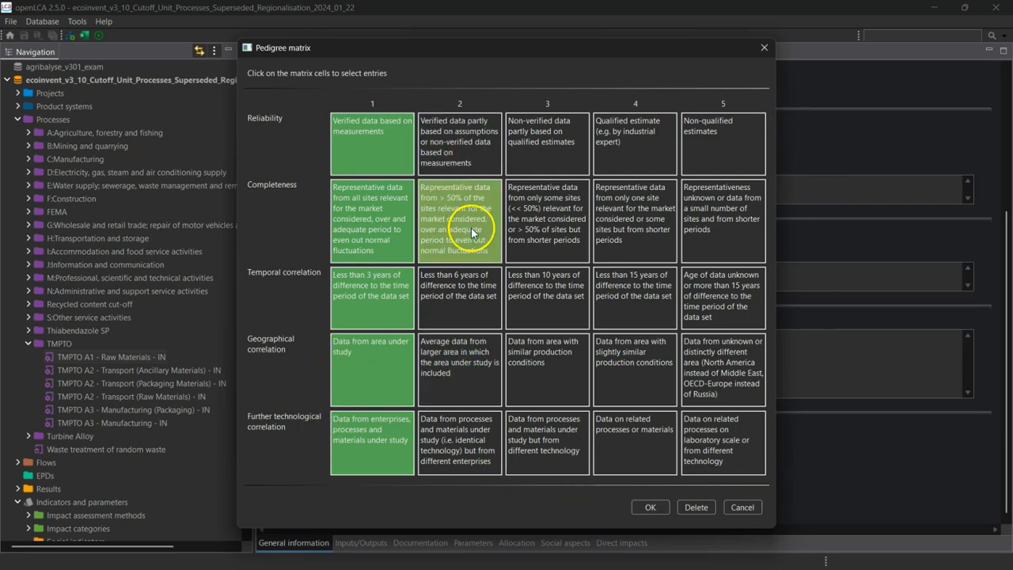
click(652, 505)
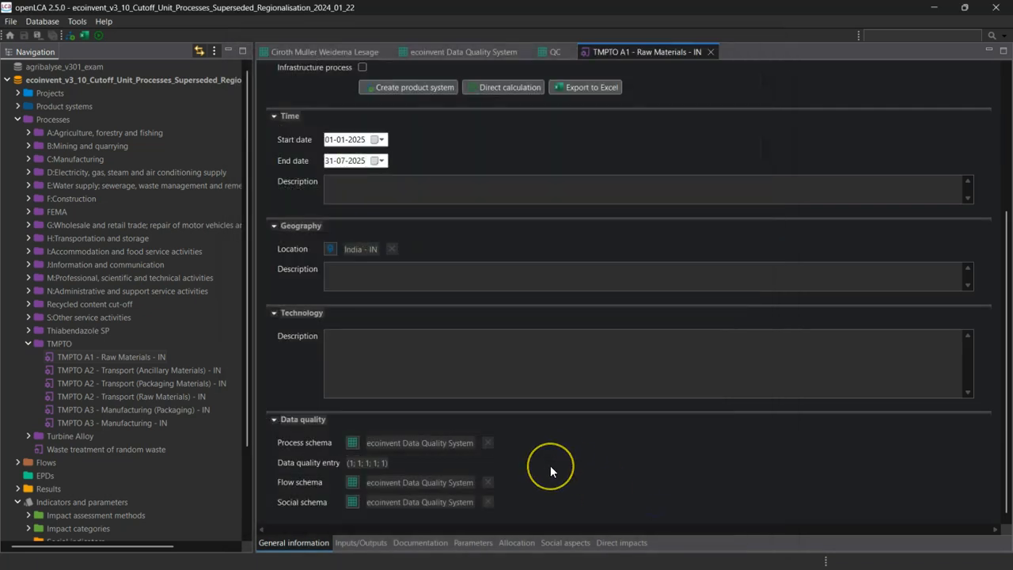
click(372, 462)
click(562, 151)
click(550, 215)
click(555, 309)
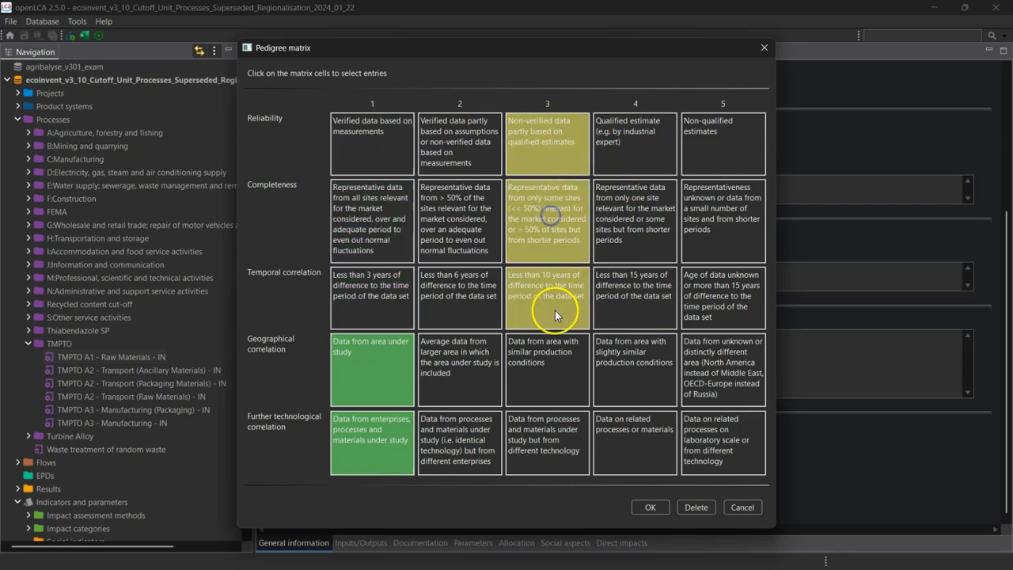
click(555, 387)
click(545, 449)
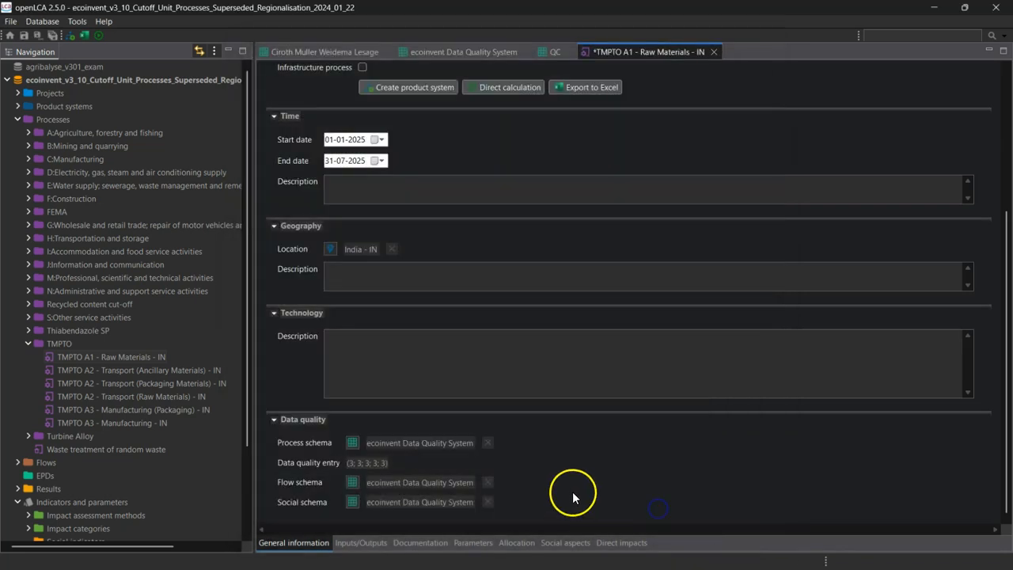
click(652, 506)
Assign ecoinvent Data Quality System as both the flow schema and the social schema of the process.
click(353, 482)
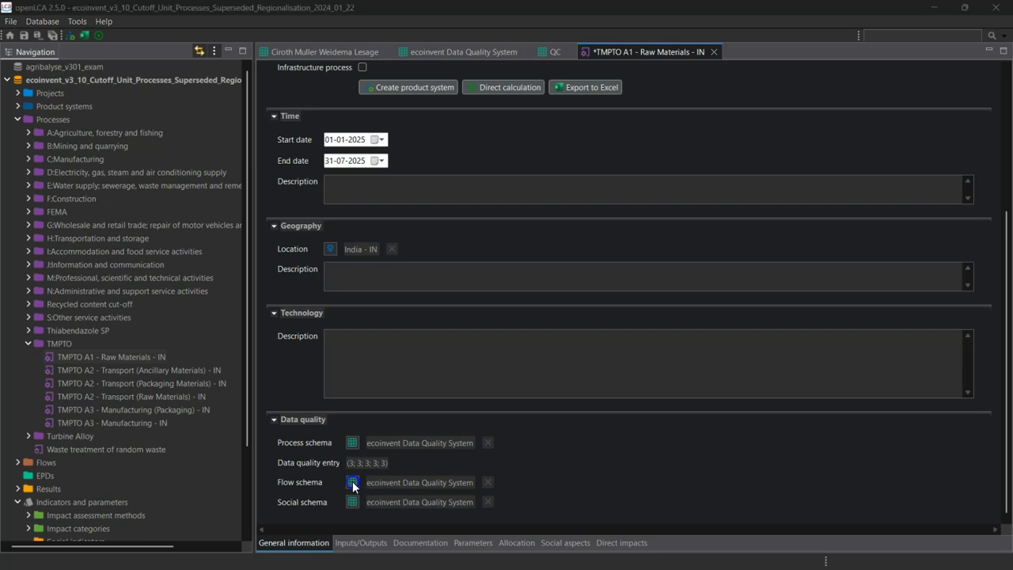
double_click(440, 213)
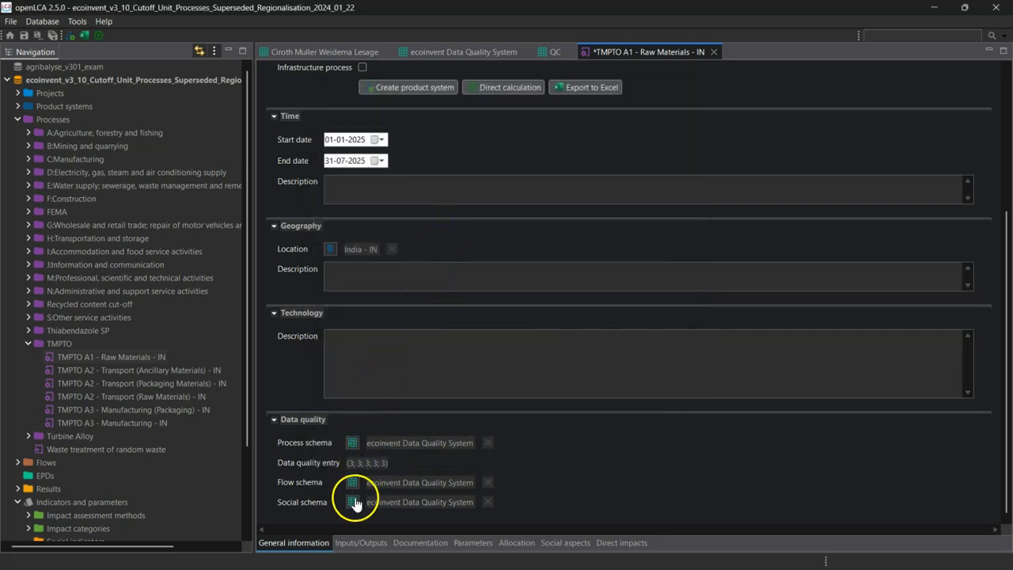
click(352, 502)
double_click(444, 214)
Widen the data quality entry column of the process inputs and open the pedigree matrix for the filter cake input.
click(349, 543)
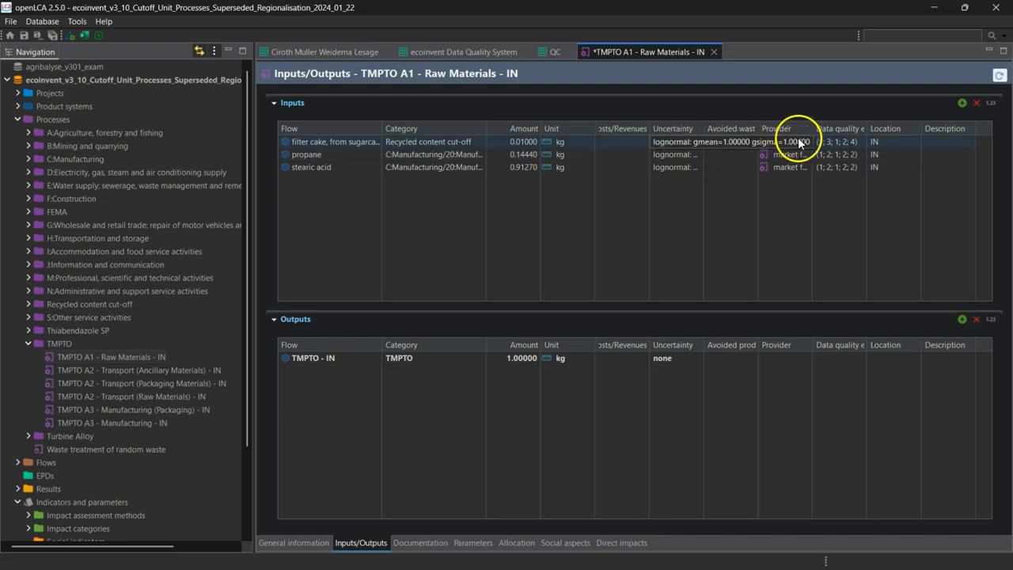
drag(867, 127, 898, 124)
click(852, 143)
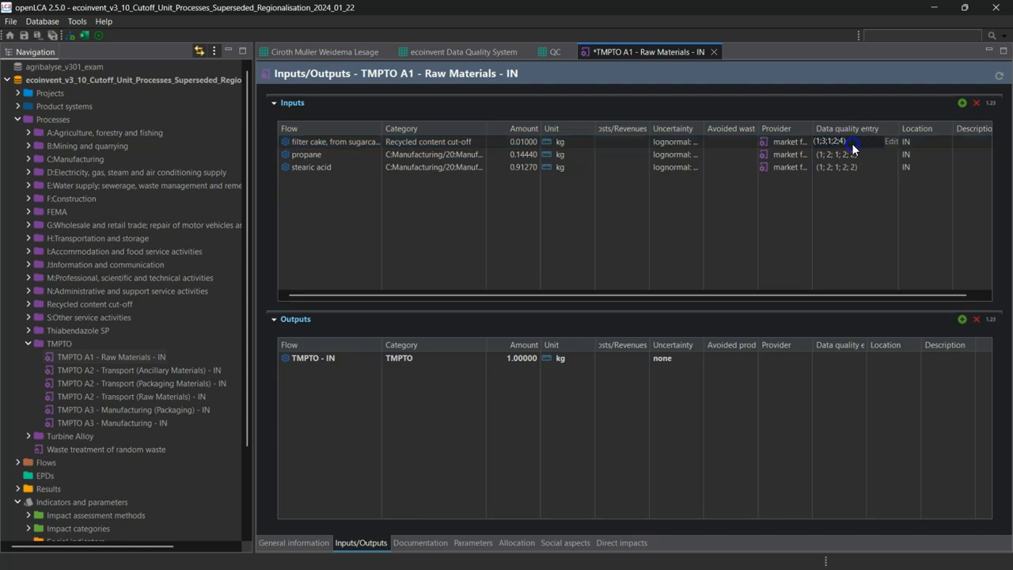
click(887, 140)
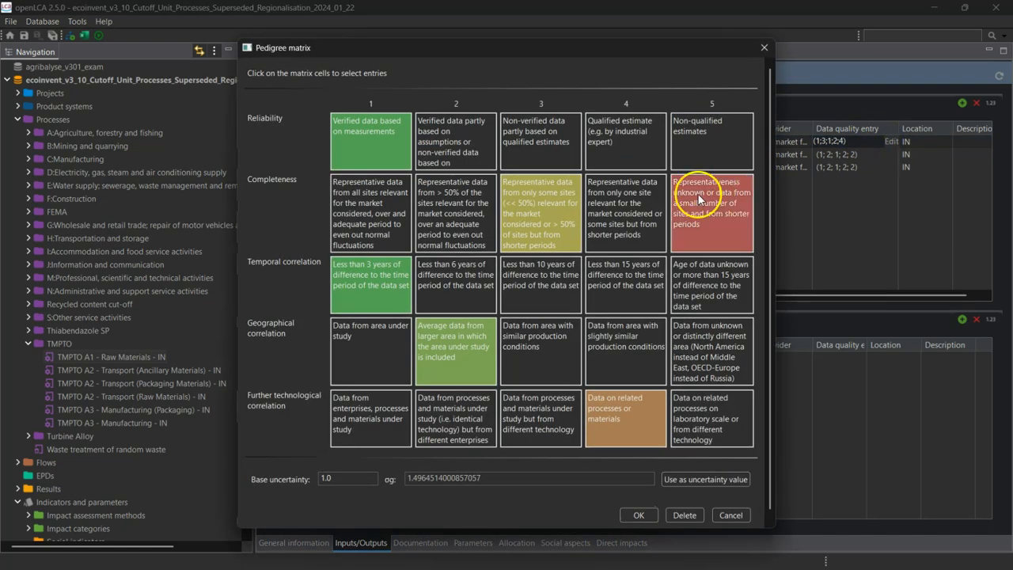
drag(501, 49, 459, 194)
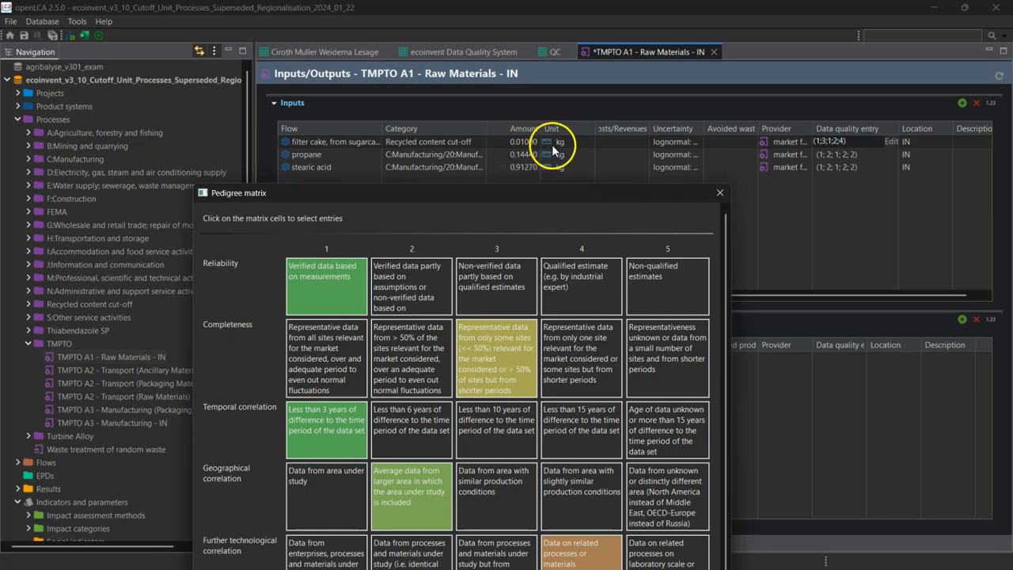
drag(486, 199, 526, 59)
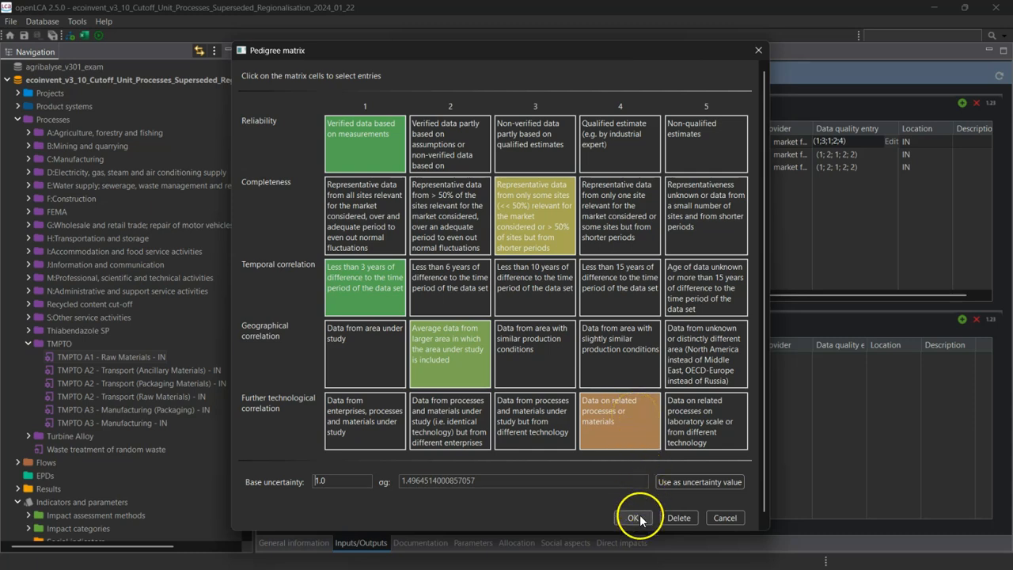
Set the filter cake input's Geographical correlation to score 1, "Data from area under study", and save the process.
click(572, 342)
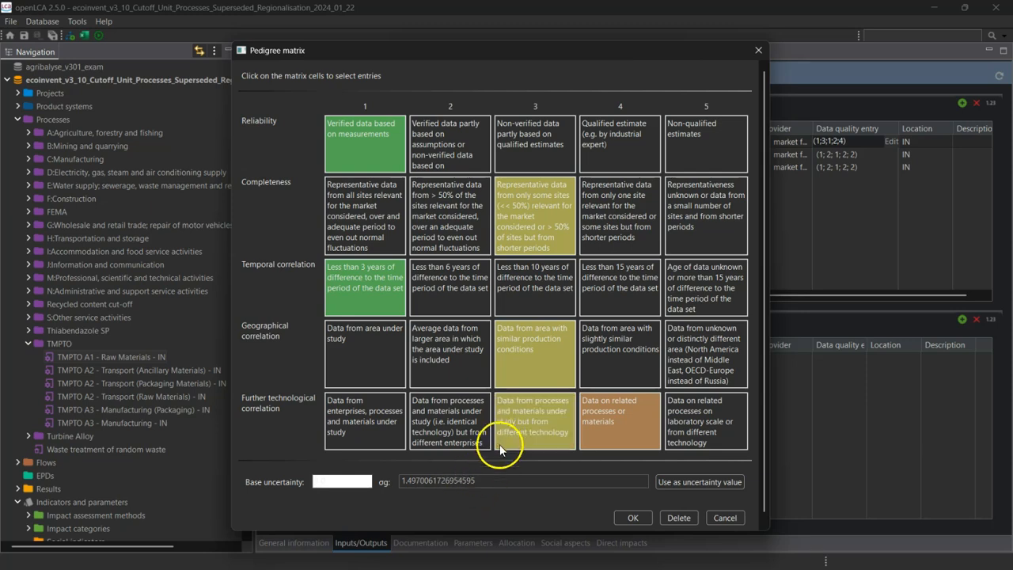
click(382, 358)
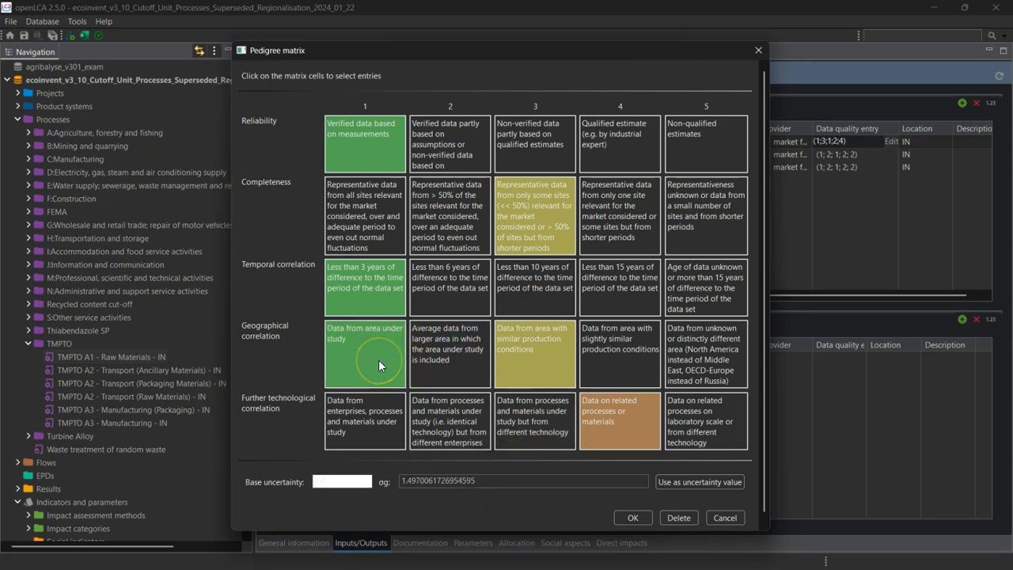
click(606, 353)
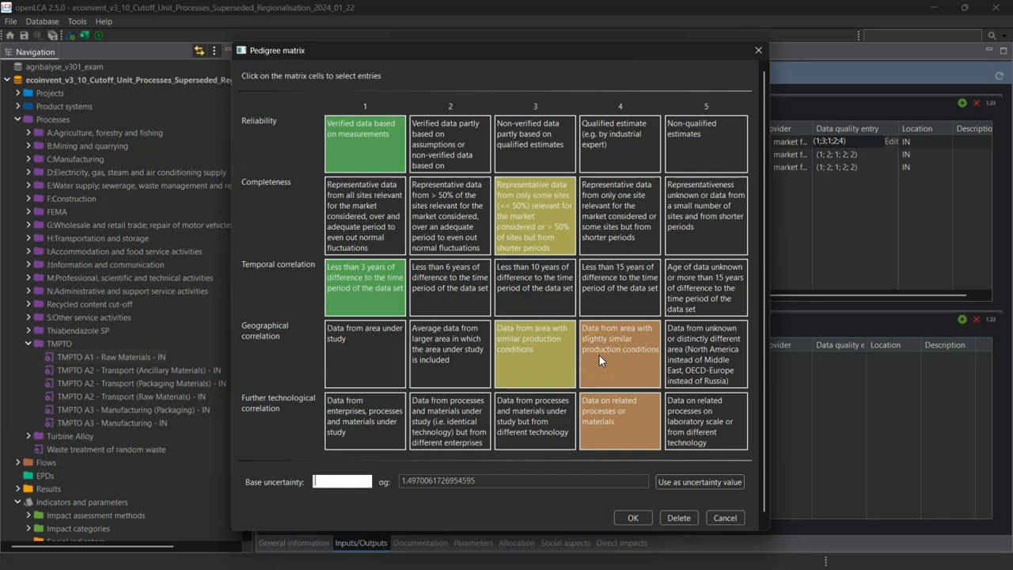
click(379, 345)
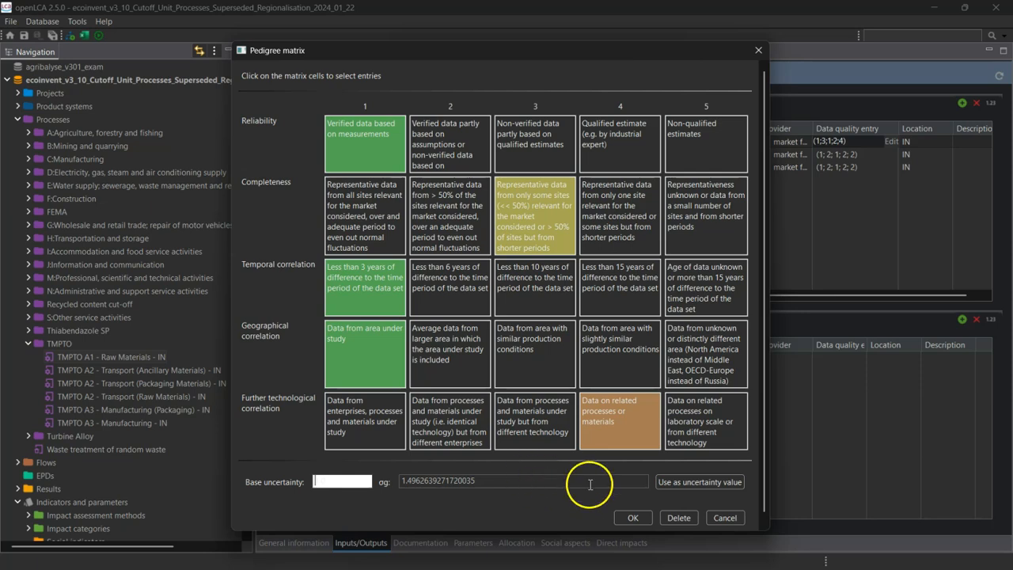
click(624, 516)
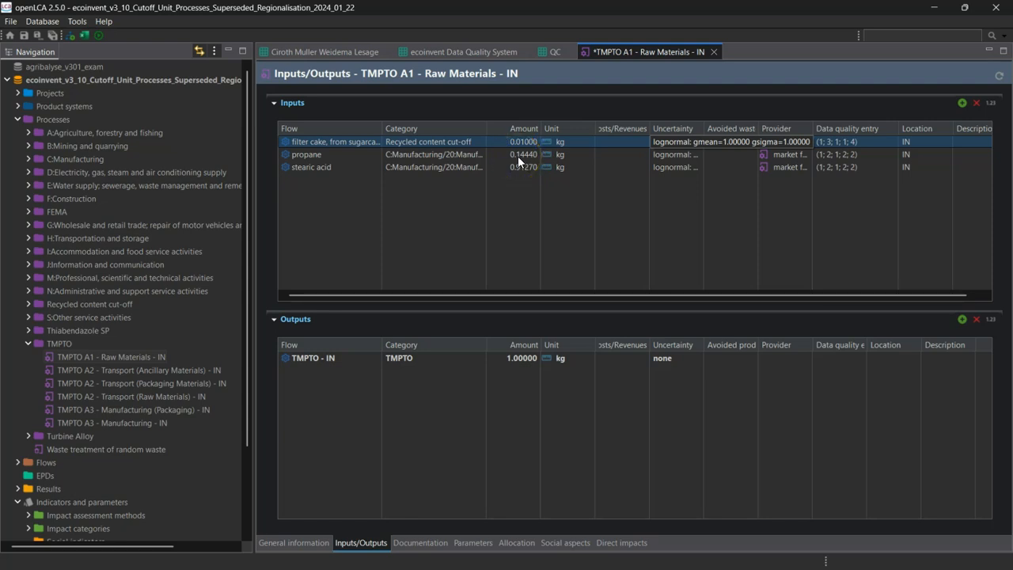
click(431, 274)
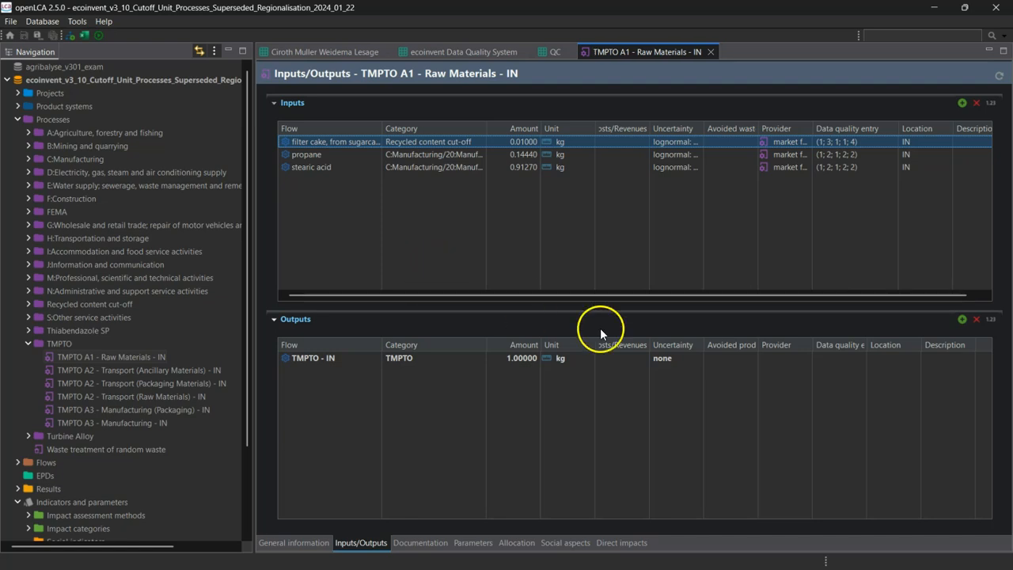
click(856, 361)
click(860, 360)
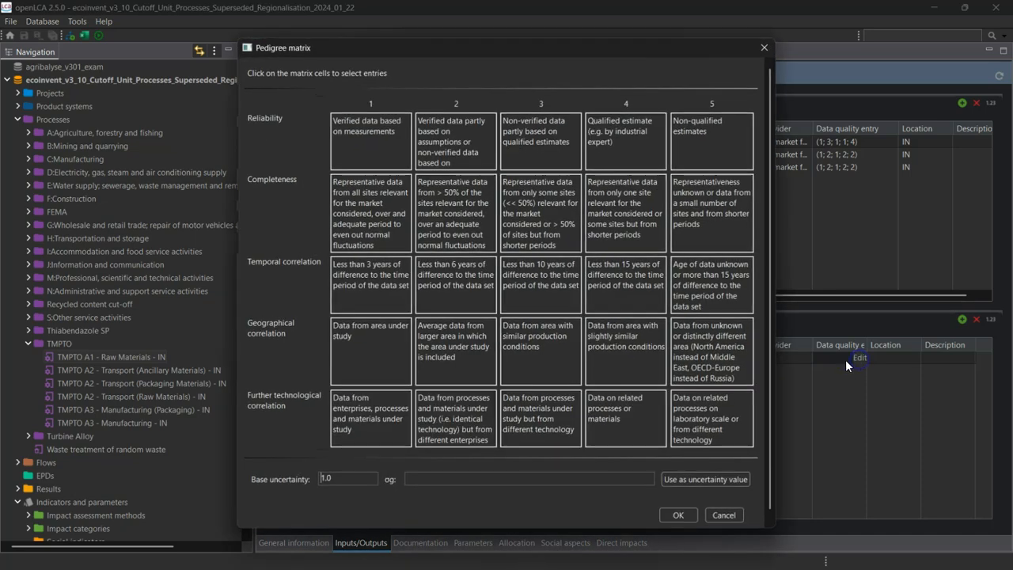
click(374, 151)
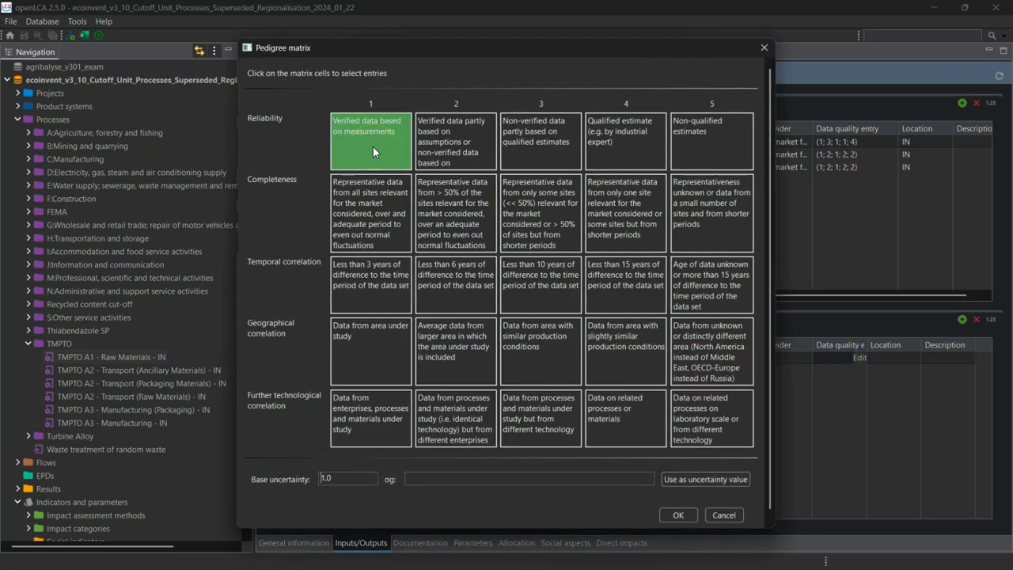
drag(408, 61, 499, 55)
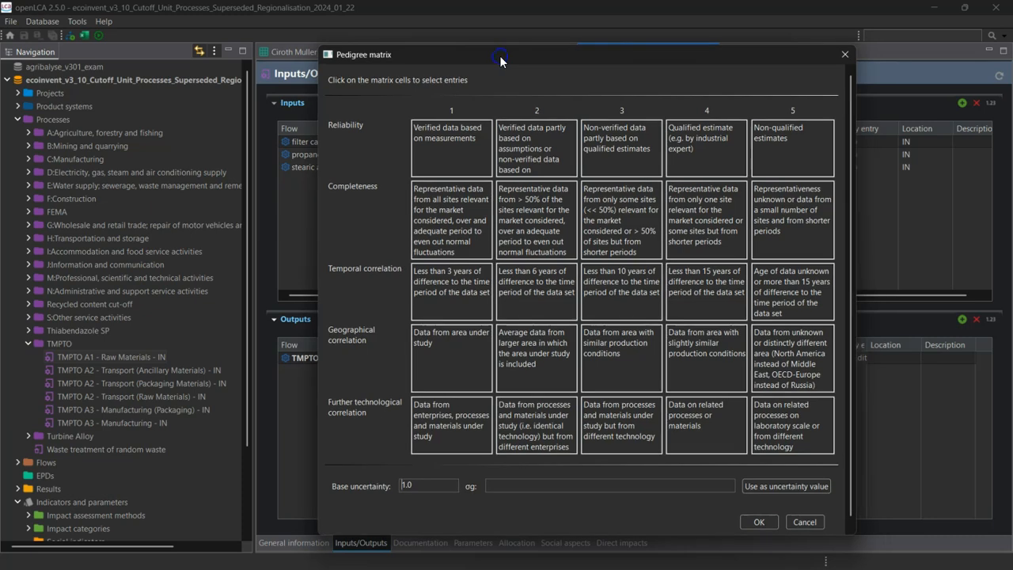
click(845, 54)
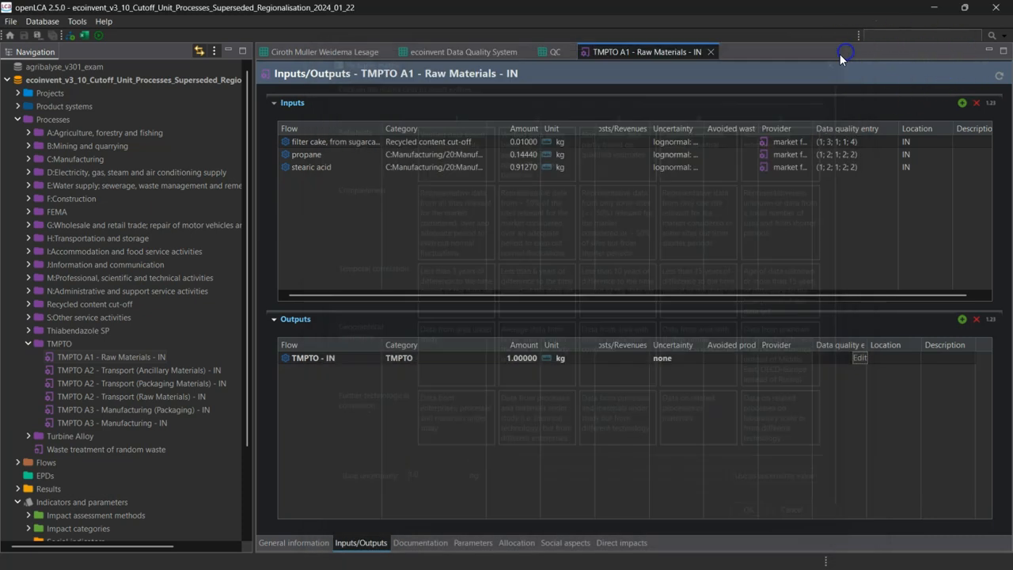
Open the TMPTO A1 - Raw Materials - IN product system from the TMPTO product systems folder.
click(18, 106)
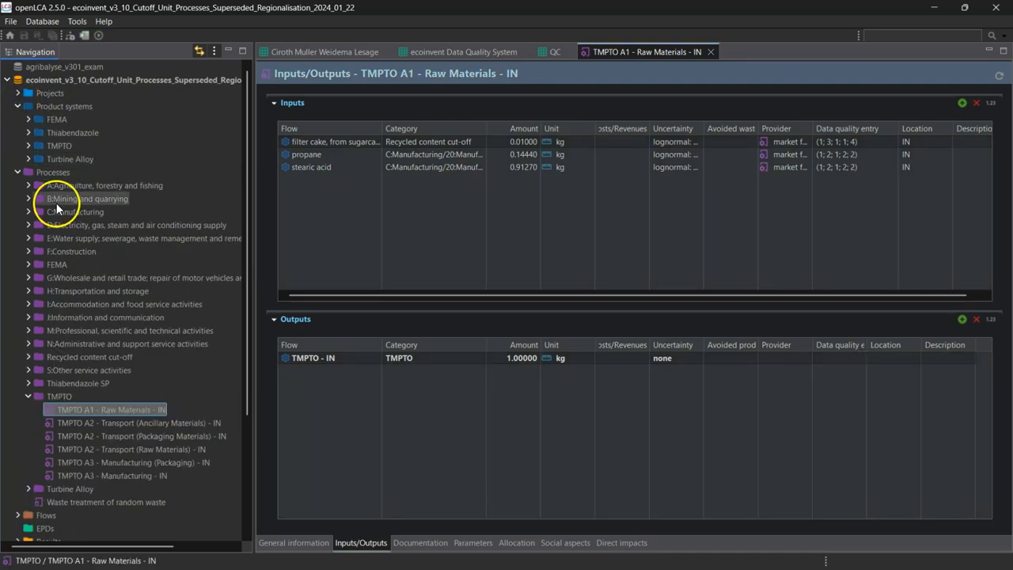
click(29, 145)
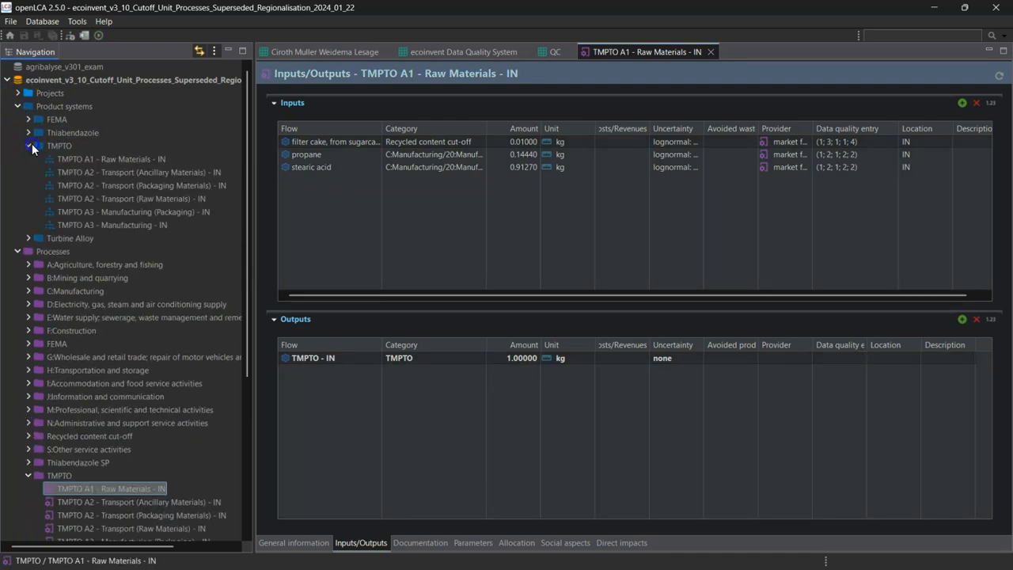
click(103, 159)
right_click(105, 162)
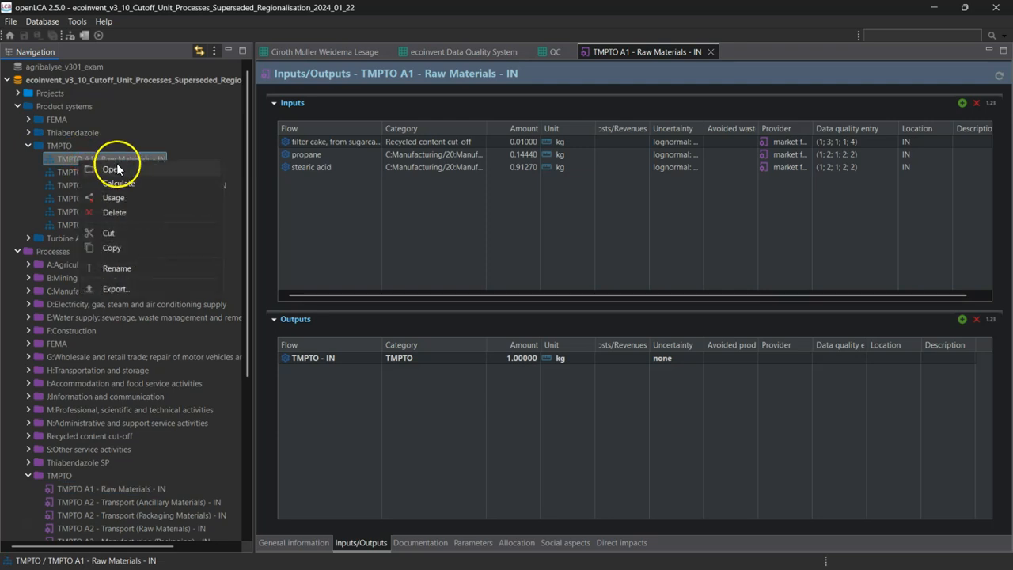
click(110, 168)
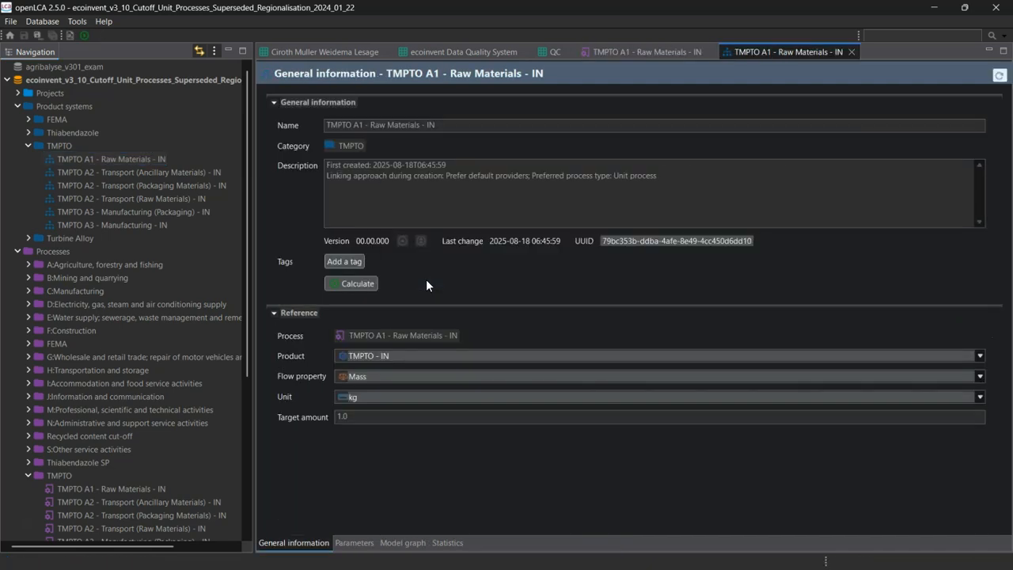
Show the product system's model graph and expand the TMPTO A1 - Raw Materials - IN process to view its linked inputs.
click(409, 543)
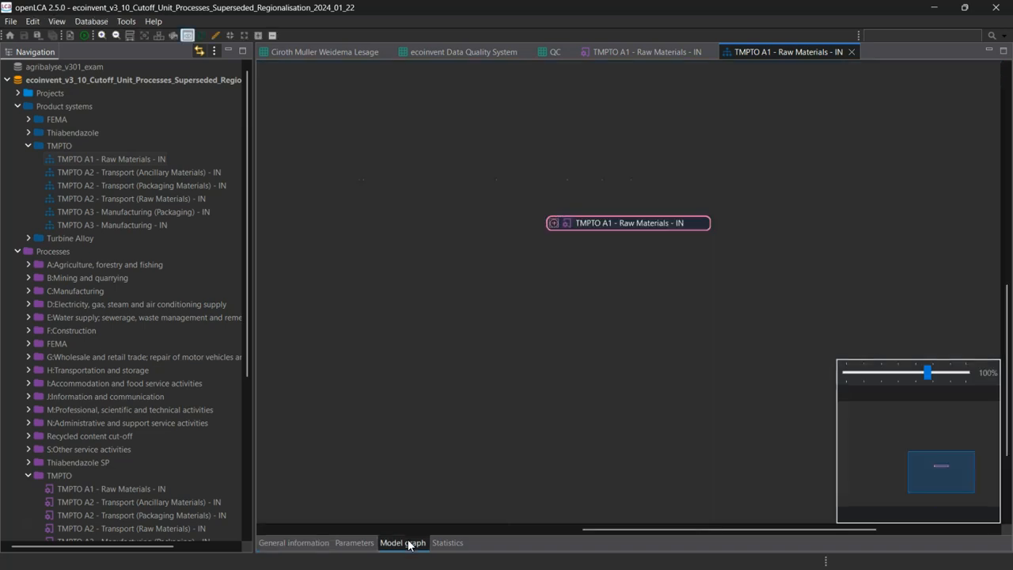
click(628, 225)
double_click(630, 217)
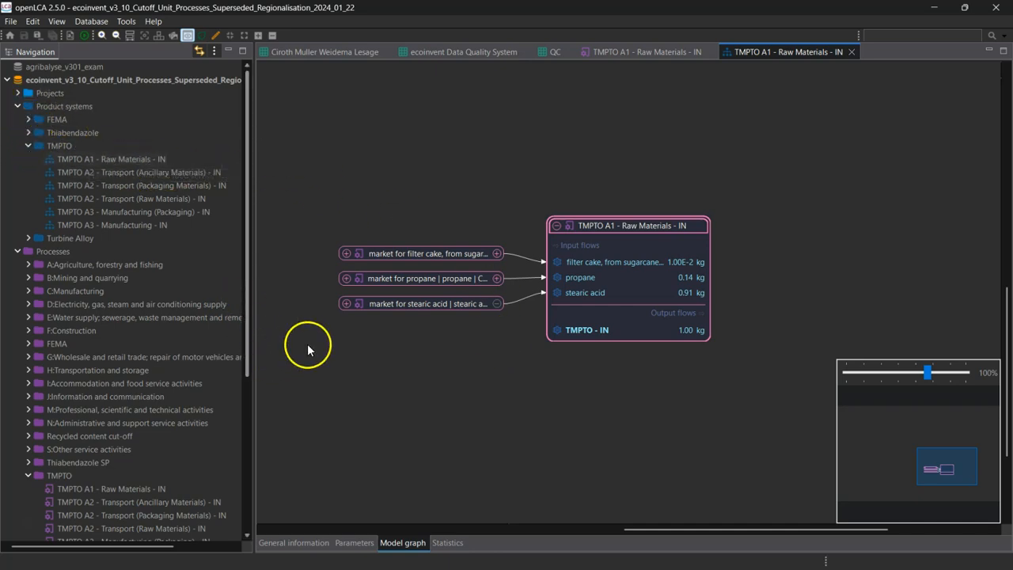
Start calculating the product system with data quality assessment enabled, EF v3.1 as the impact assessment method and Eager/All as the calculation type.
click(295, 543)
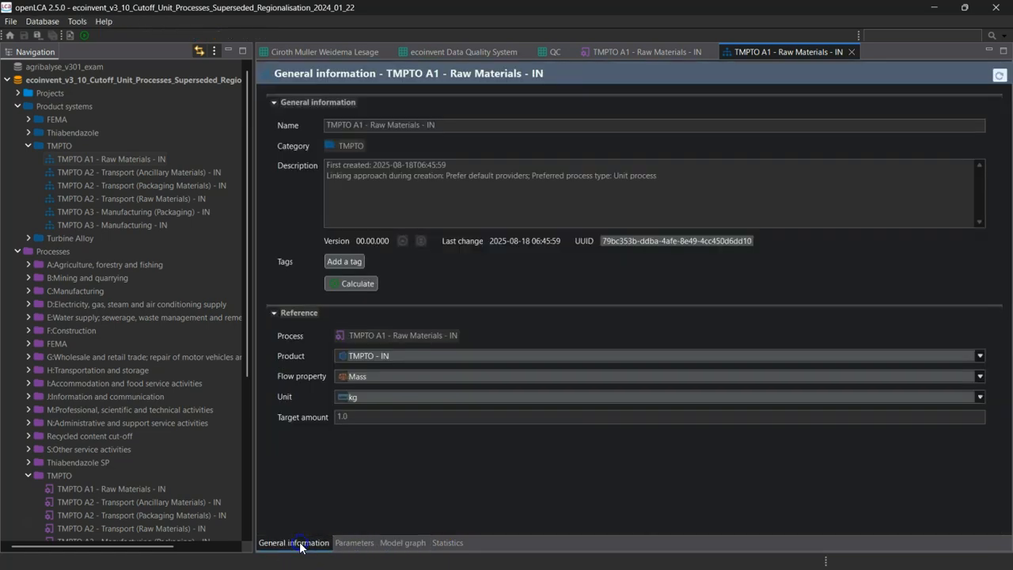
click(358, 283)
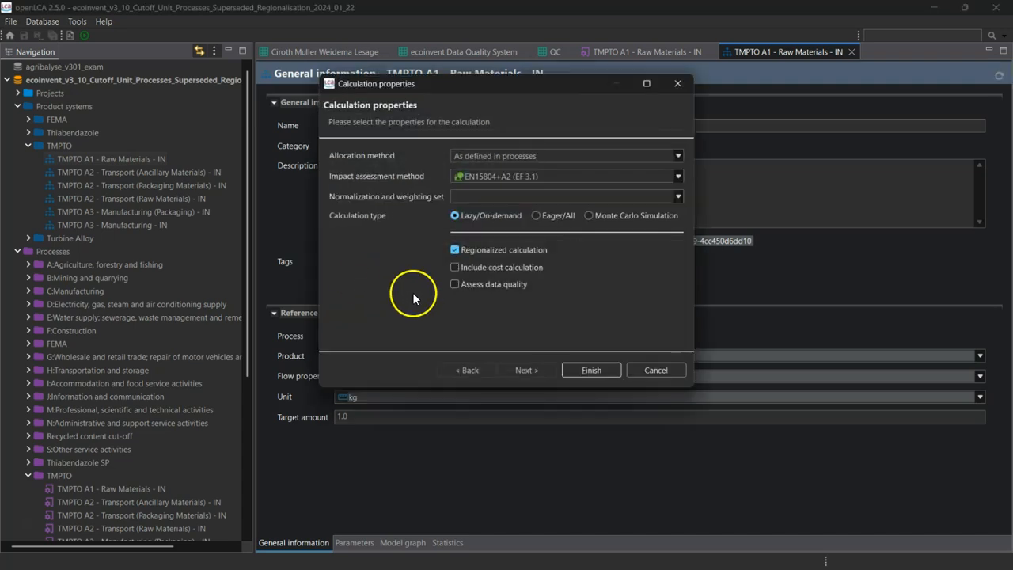
click(472, 284)
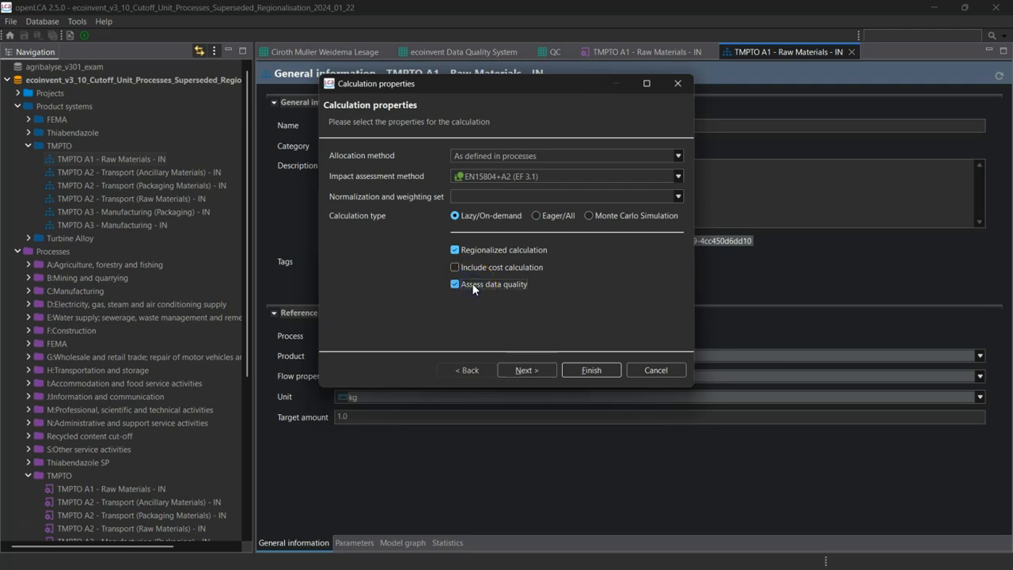
click(677, 177)
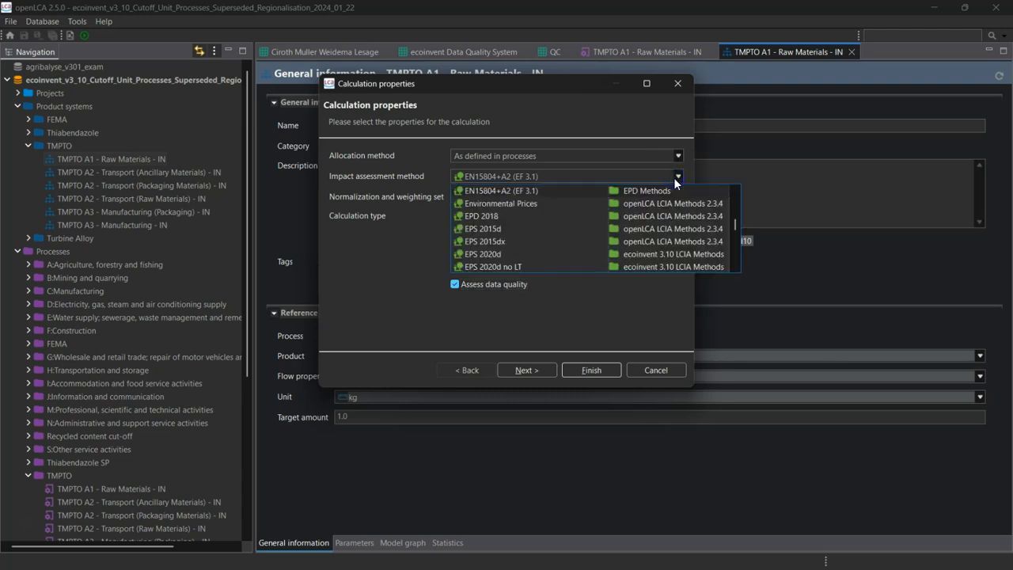
scroll(505, 242, up, 2)
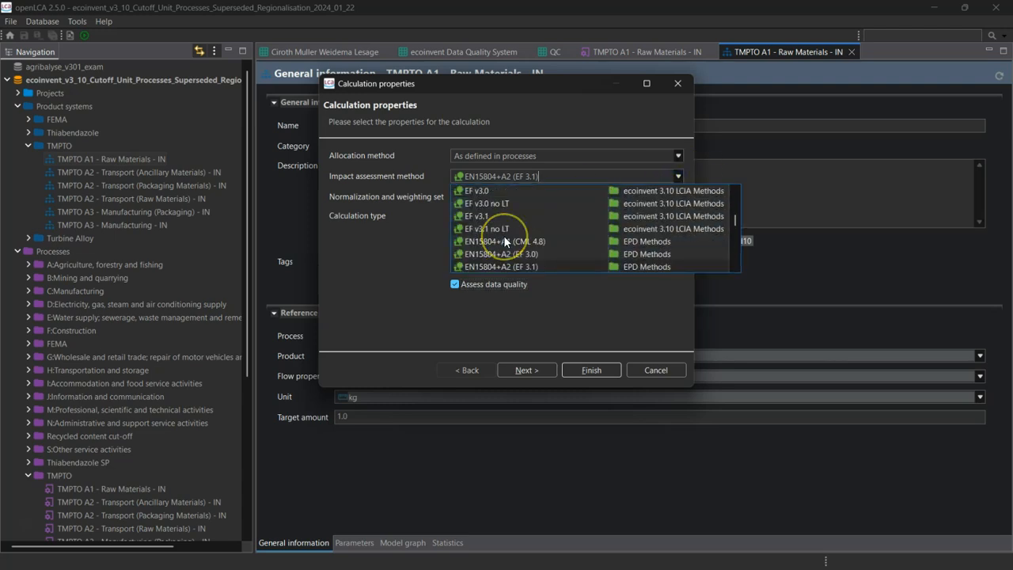
scroll(505, 241, up, 2)
scroll(503, 236, up, 6)
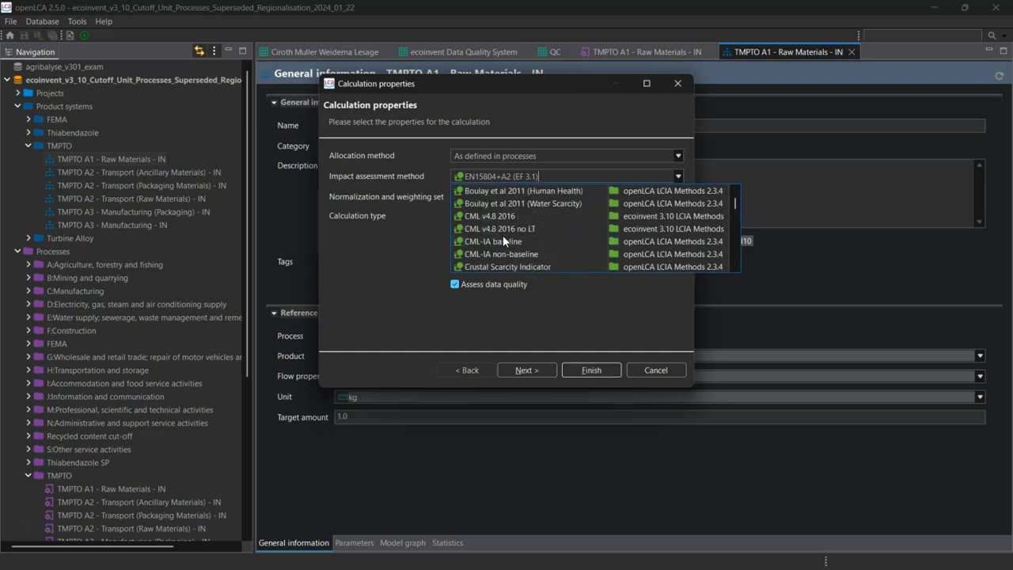
scroll(503, 235, down, 5)
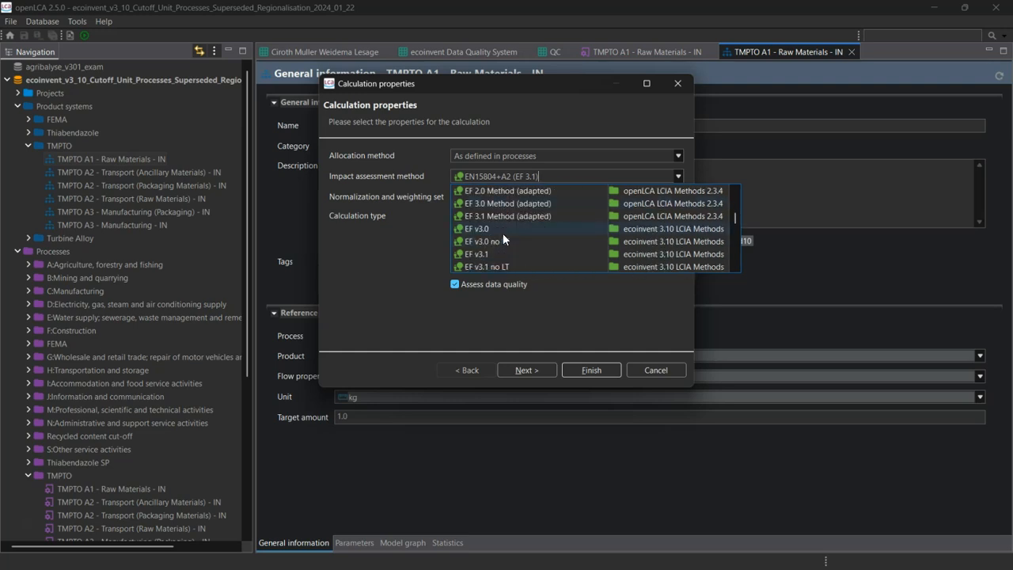
click(490, 257)
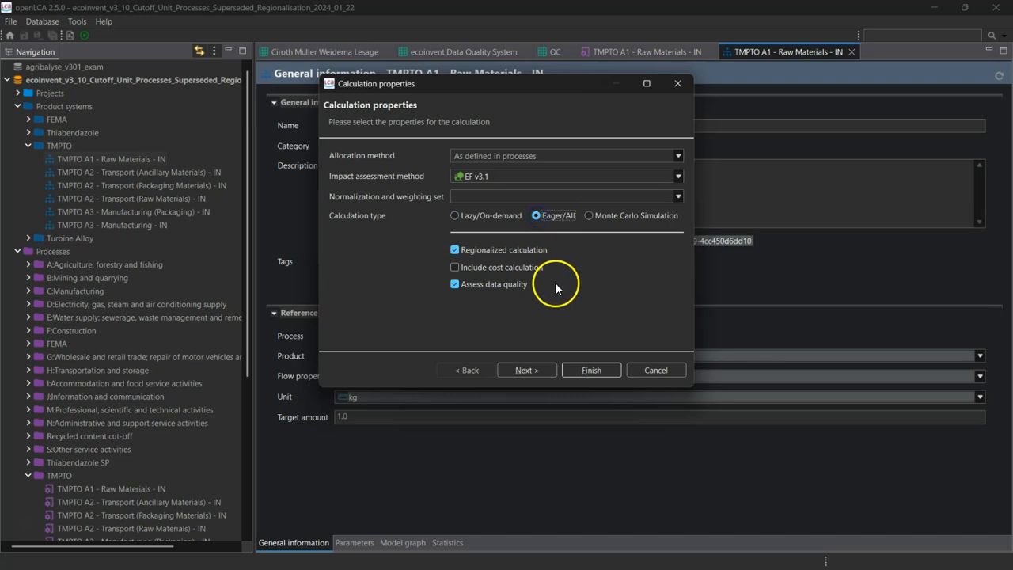
Keep data quality assessment enabled, choose ecoinvent Data Quality System as both process and flow schema, and run the calculation.
click(456, 282)
click(457, 283)
click(453, 285)
click(519, 369)
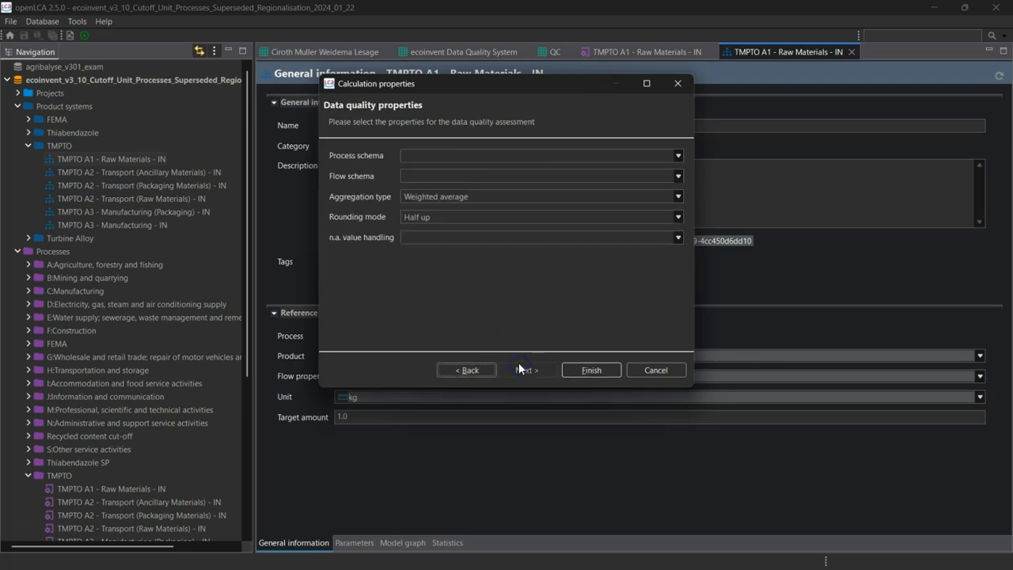
click(496, 155)
click(481, 180)
click(480, 177)
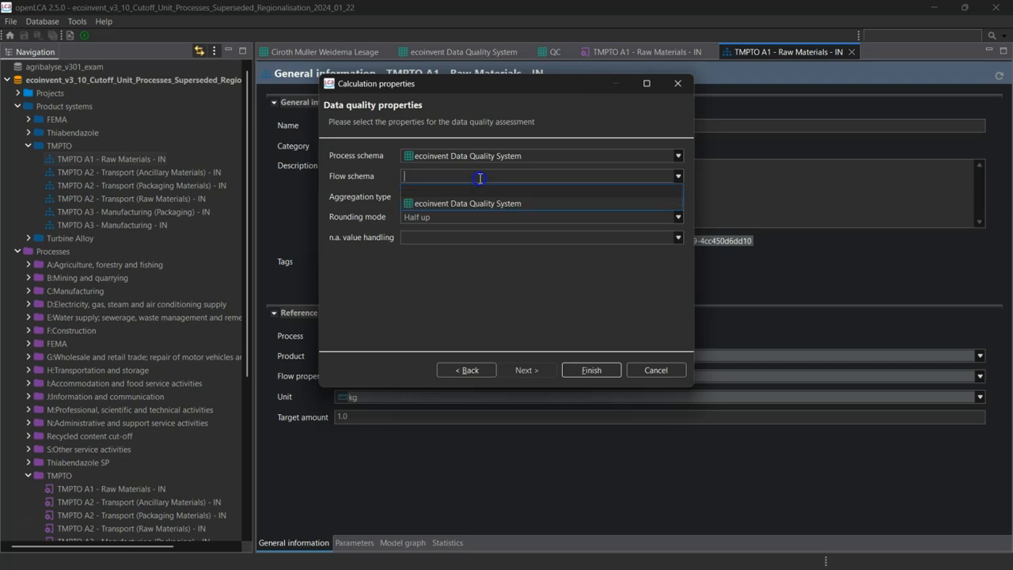
click(453, 204)
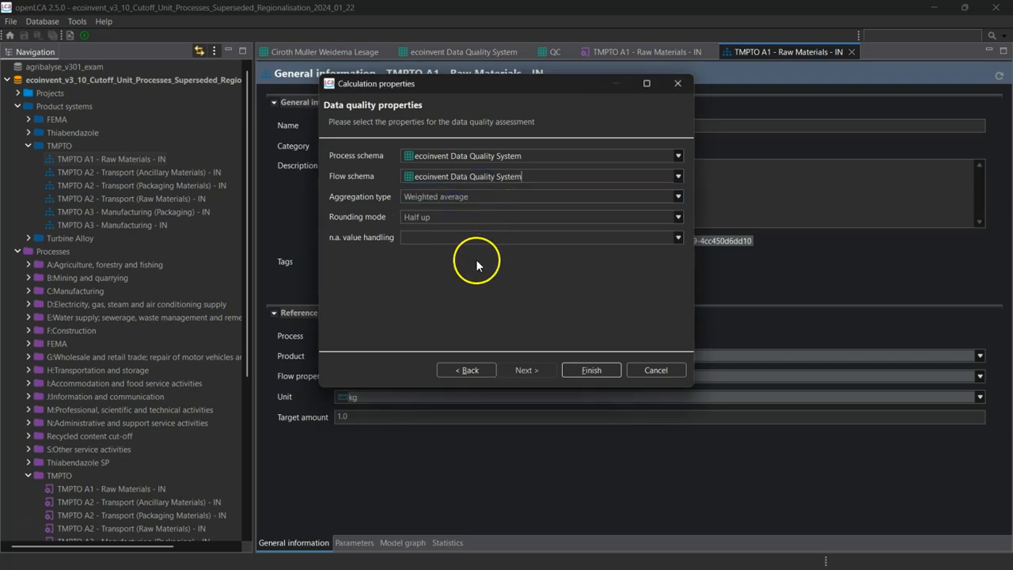
click(590, 369)
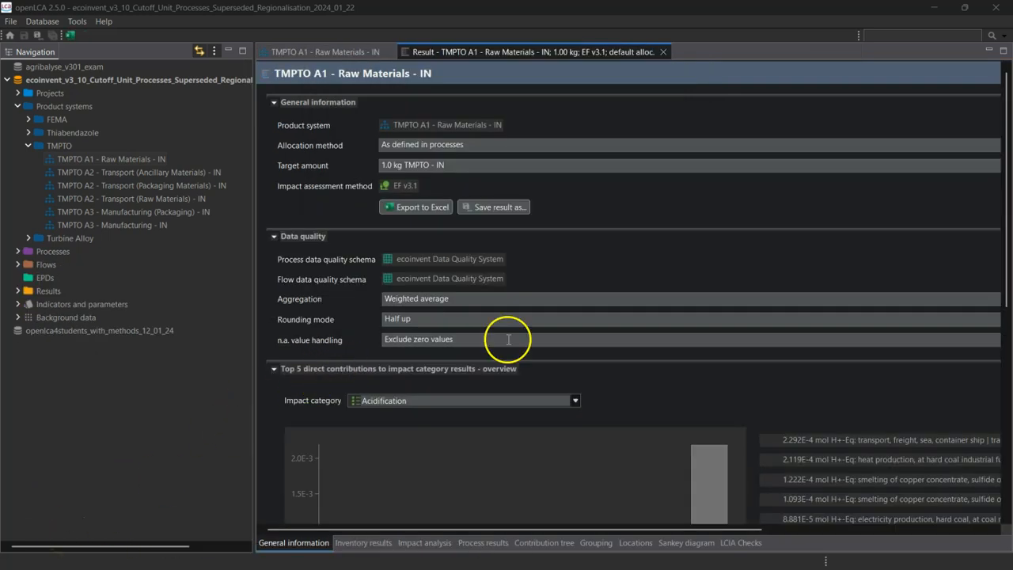
Examine the result's general information, data quality settings and top 5 contribution charts, returning to openLCA from the exported Excel workbook.
scroll(753, 329, down, 5)
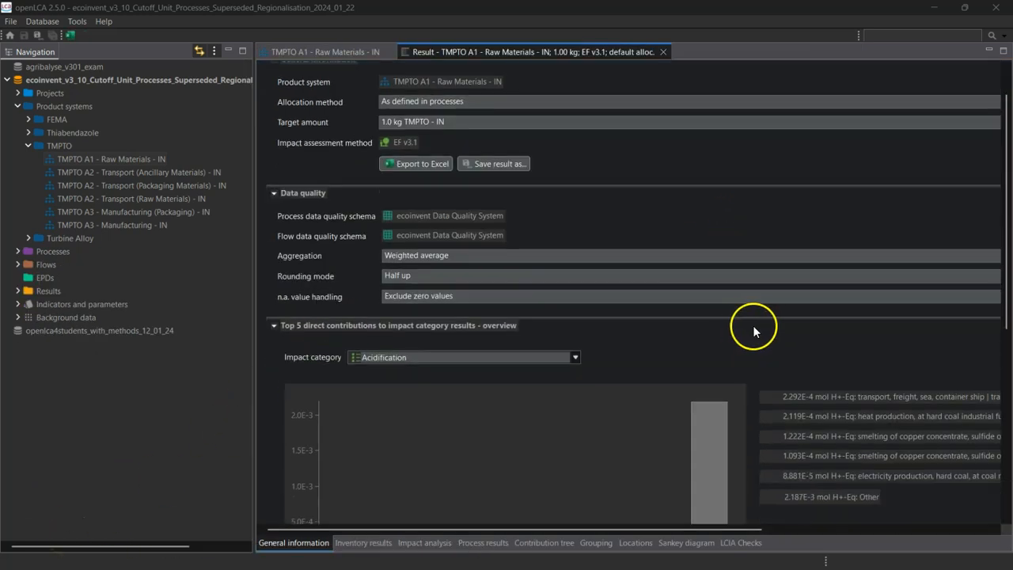
click(366, 542)
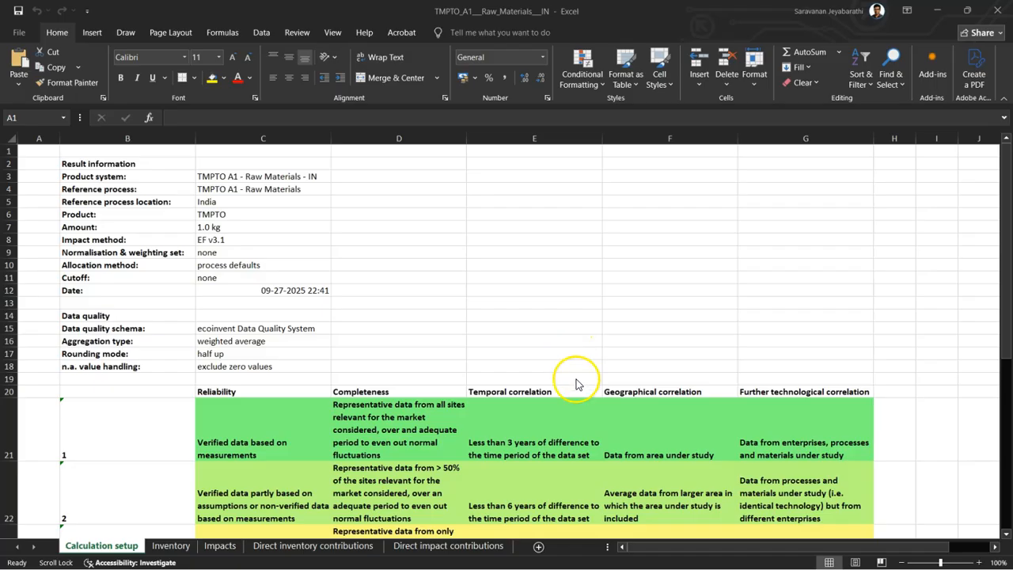
mouse_move(556, 562)
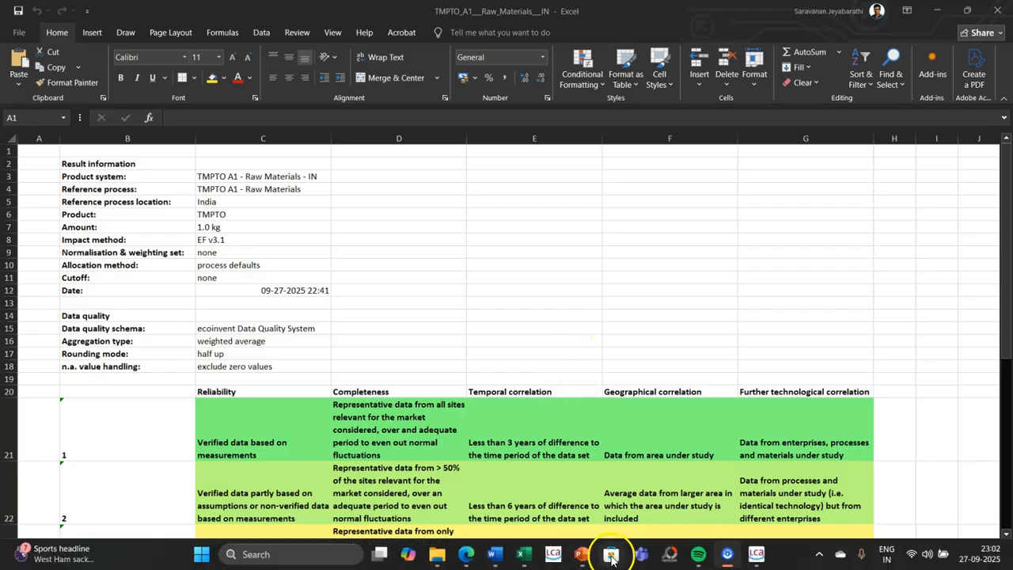
click(756, 554)
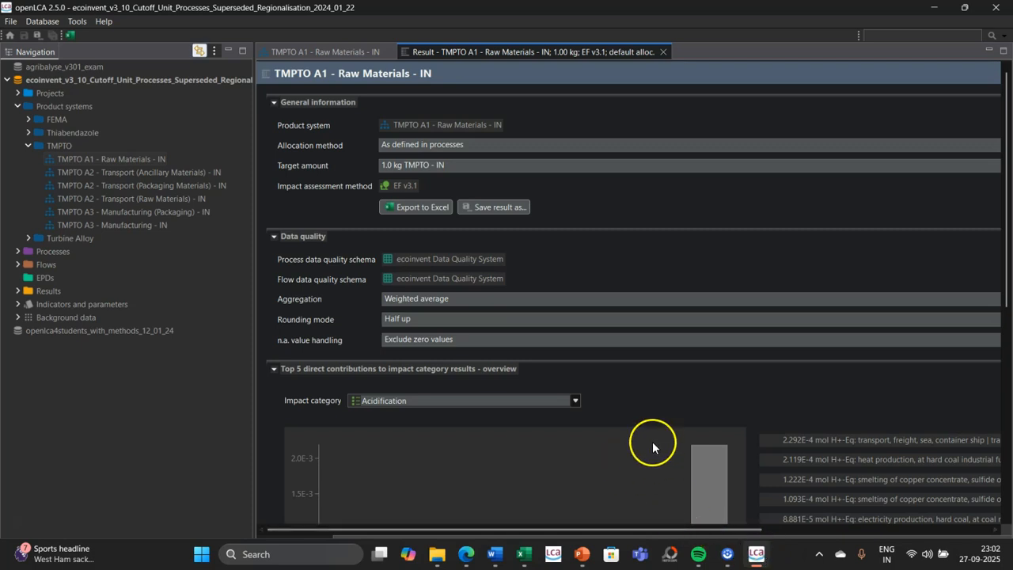
scroll(799, 386, down, 5)
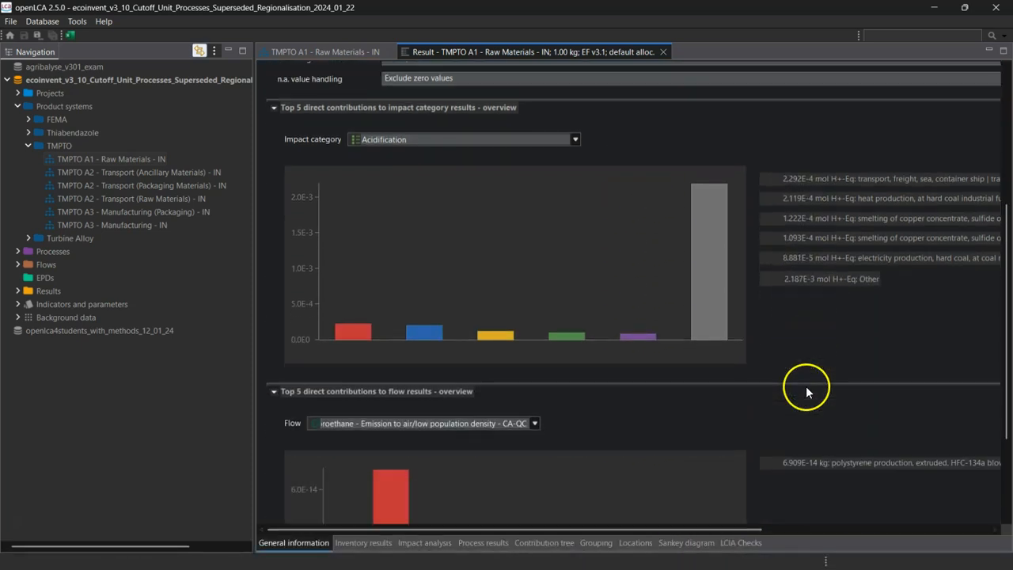
scroll(800, 390, down, 3)
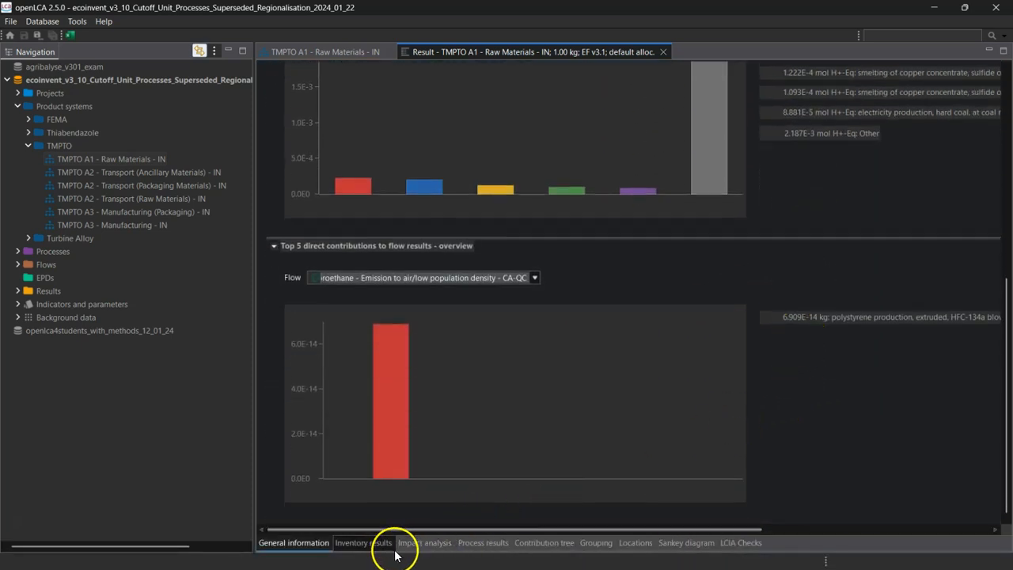
Review the data quality scores of the inputs, outputs and total requirements in the inventory results.
click(375, 546)
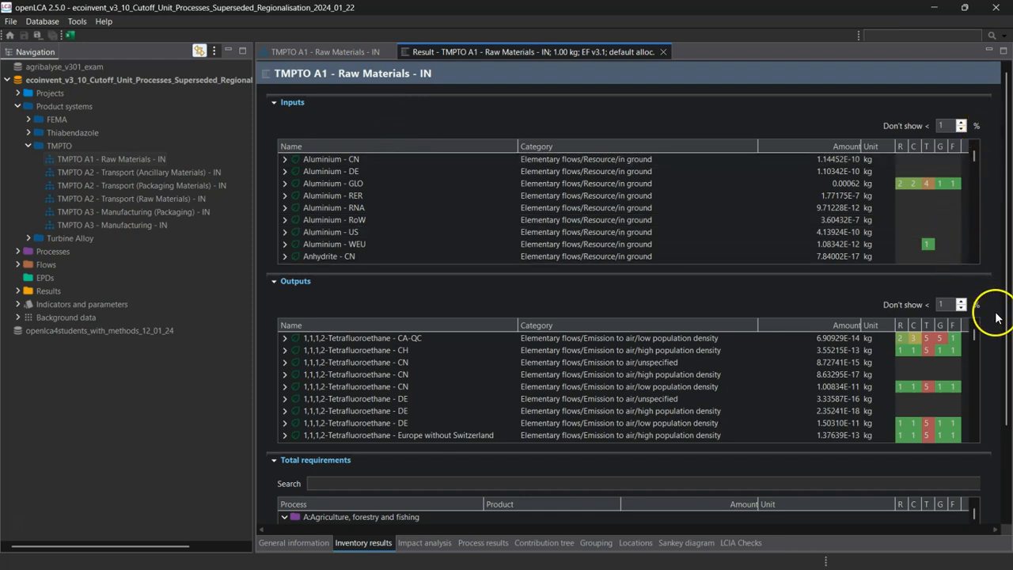
scroll(996, 317, down, 3)
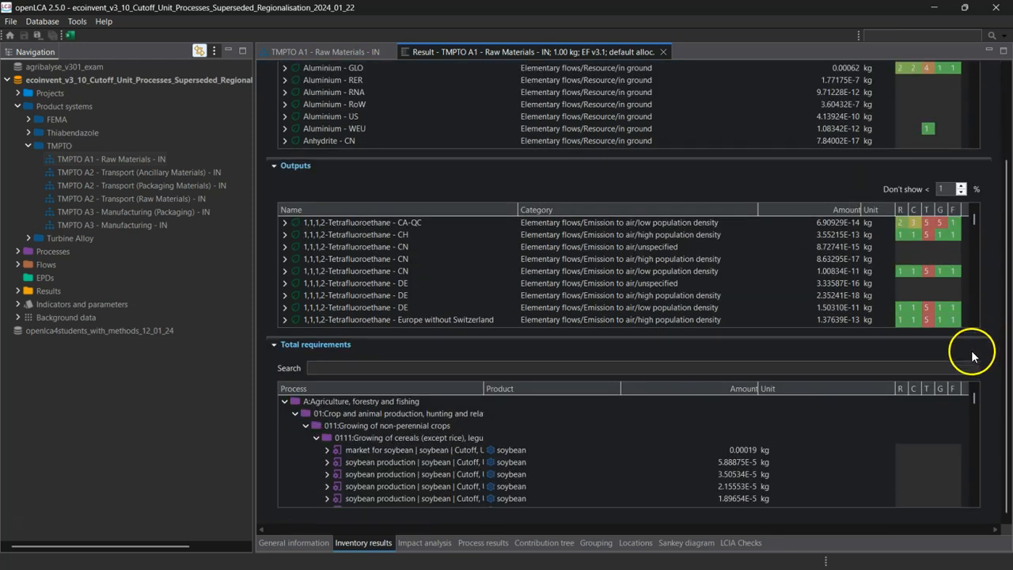
scroll(919, 440, down, 8)
scroll(919, 444, down, 10)
scroll(919, 442, down, 10)
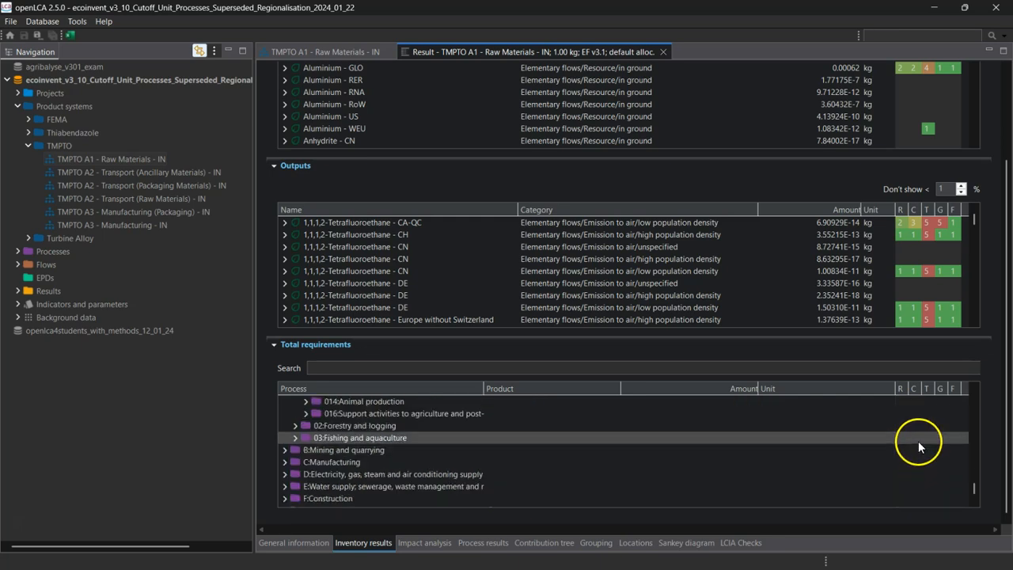
Open the EF v3.1 impact analysis, narrow the Name column and collapse the Characterization factor column to view the scores.
click(423, 543)
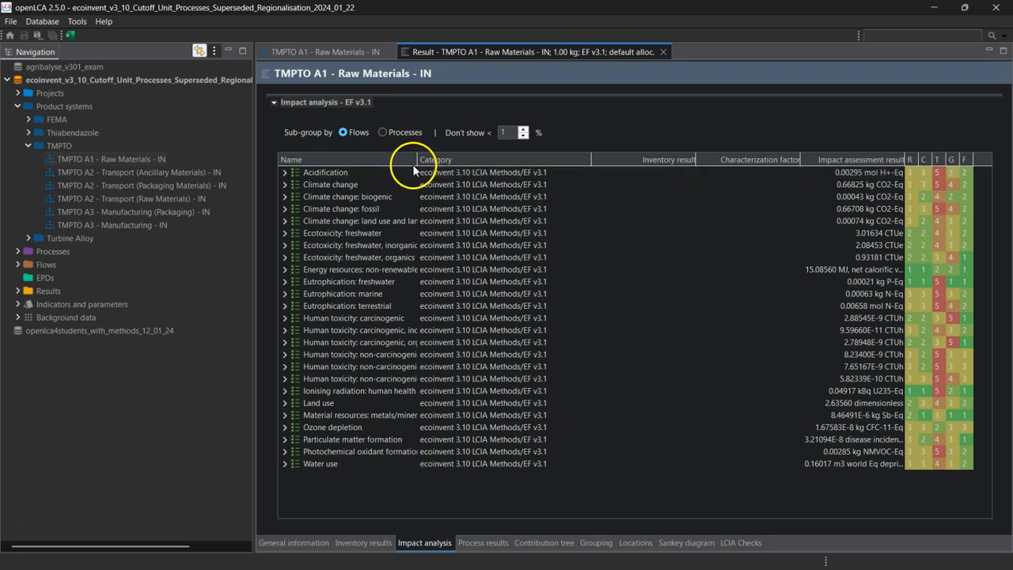
mouse_move(418, 156)
mouse_down()
mouse_move(495, 161)
mouse_move(403, 156)
mouse_up()
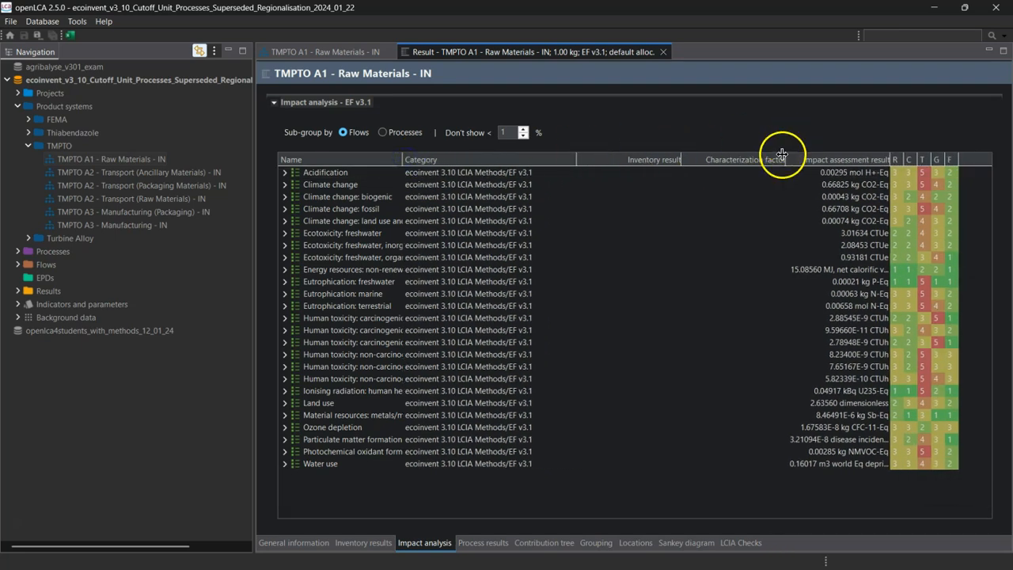
drag(781, 161, 650, 163)
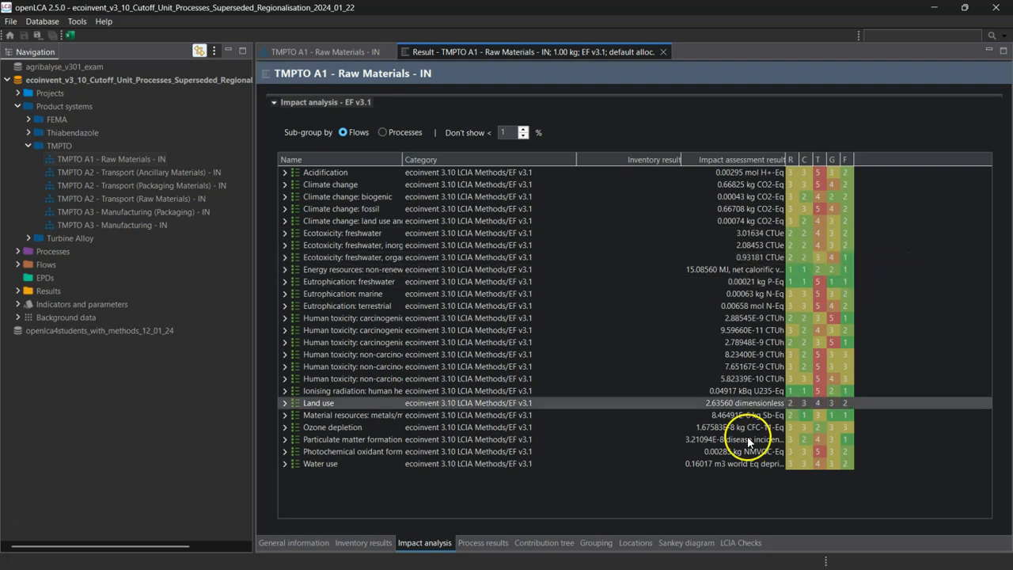
Switch to the exported TMPTO A1 workbook in Excel and zoom the Calculation setup sheet out to 60% to view the full pedigree matrix.
click(524, 554)
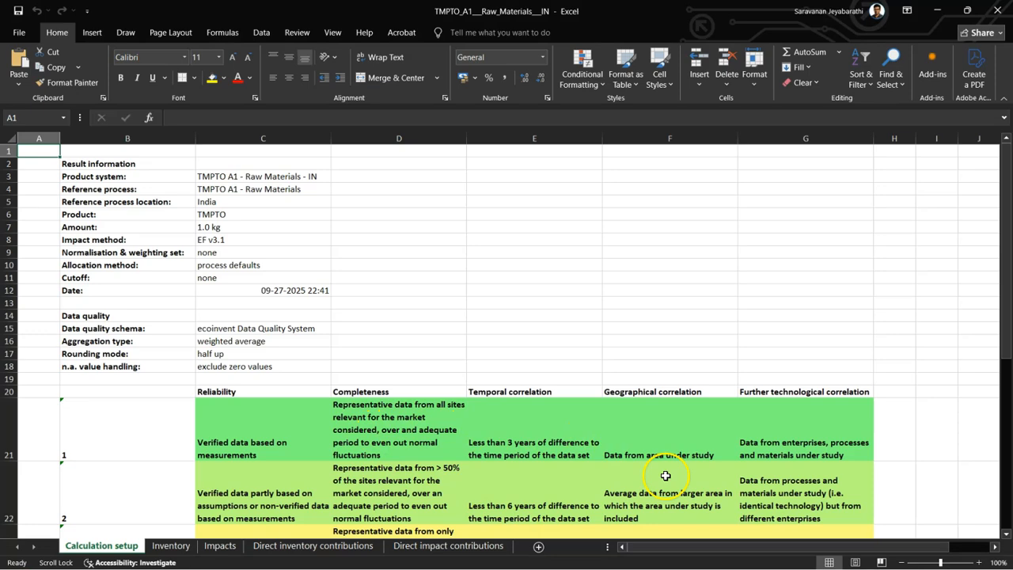
click(900, 563)
click(900, 562)
click(900, 562)
click(899, 563)
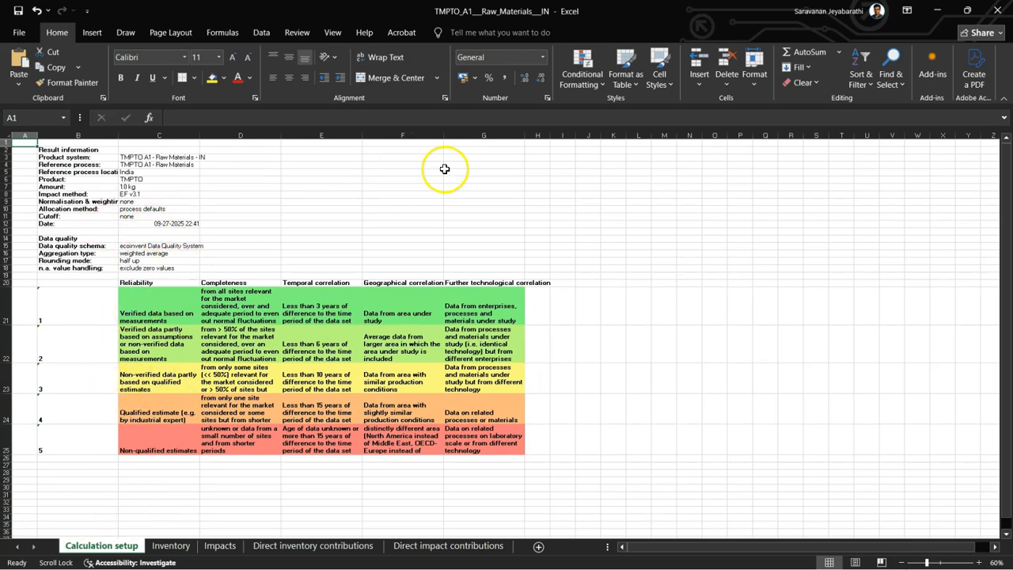
On the Impacts sheet, move the data quality scores in G3:K27 to start at F3, aligning them with the R, C, T, G and F headers.
click(222, 546)
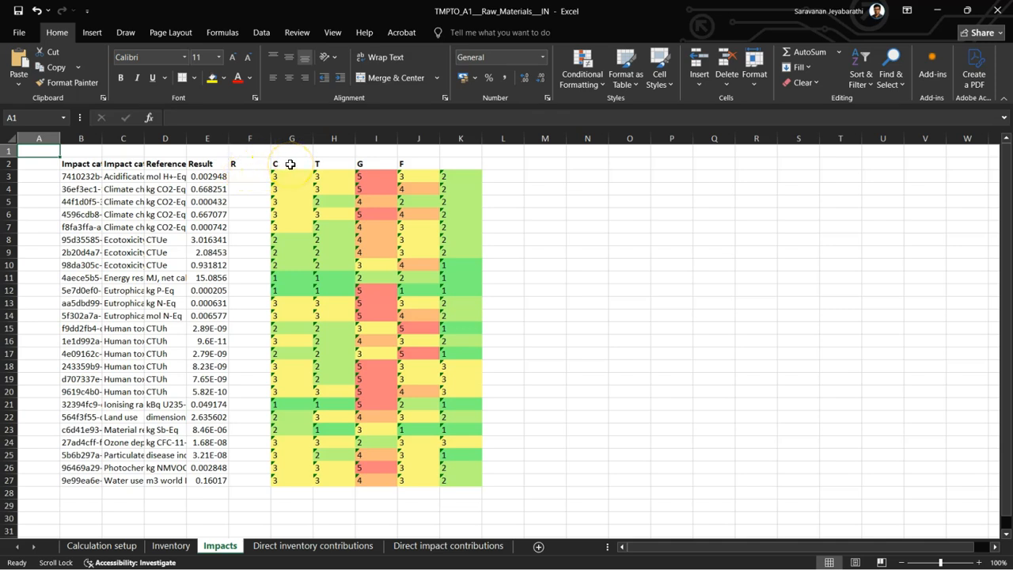
drag(284, 175, 461, 474)
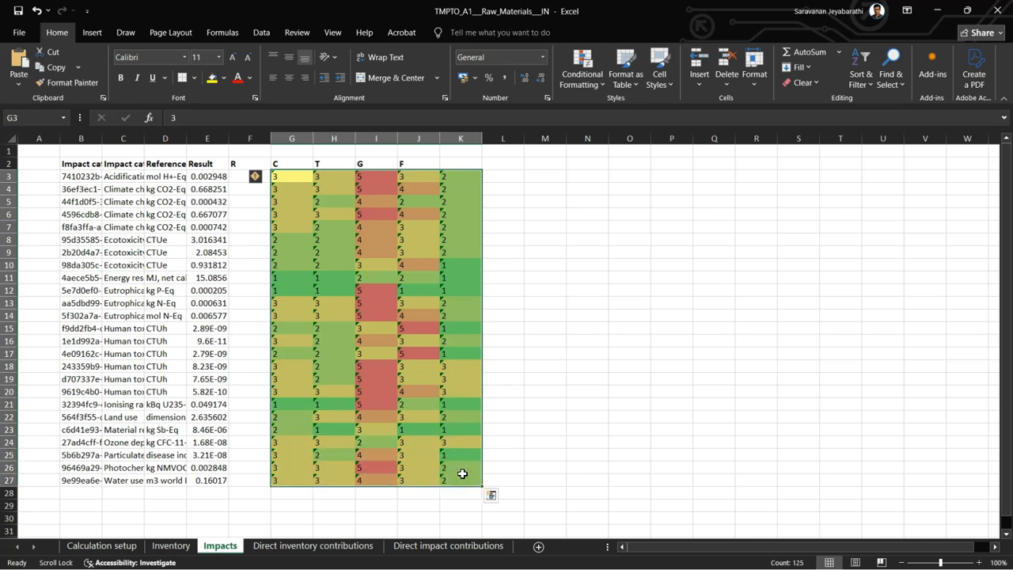
key(ctrl+c)
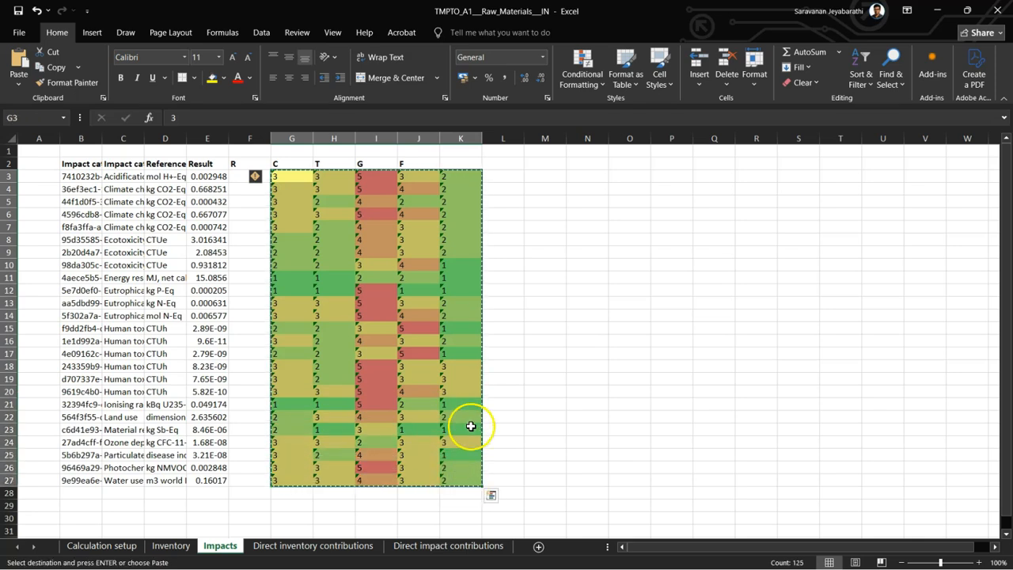
click(237, 176)
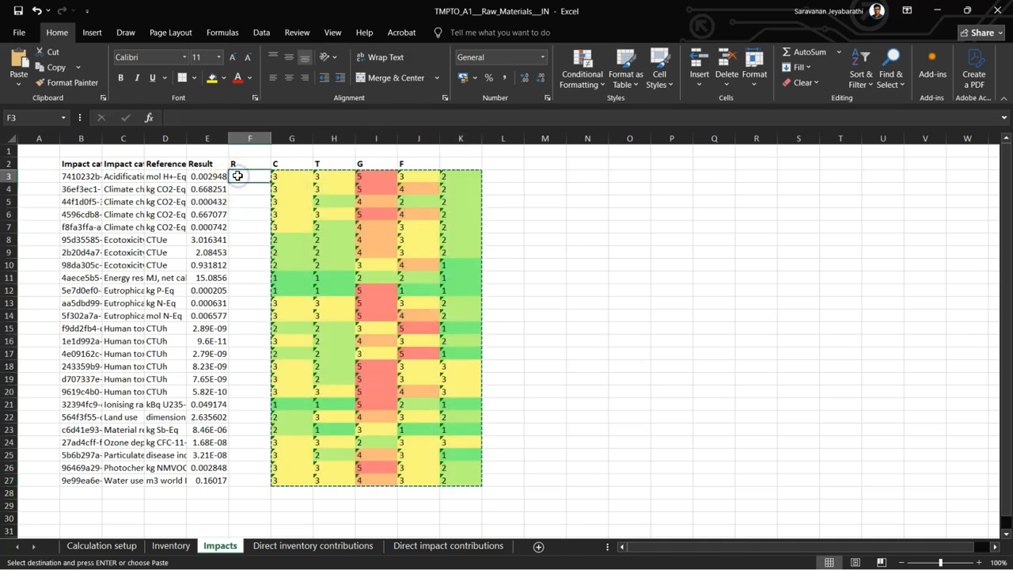
key(ctrl+v)
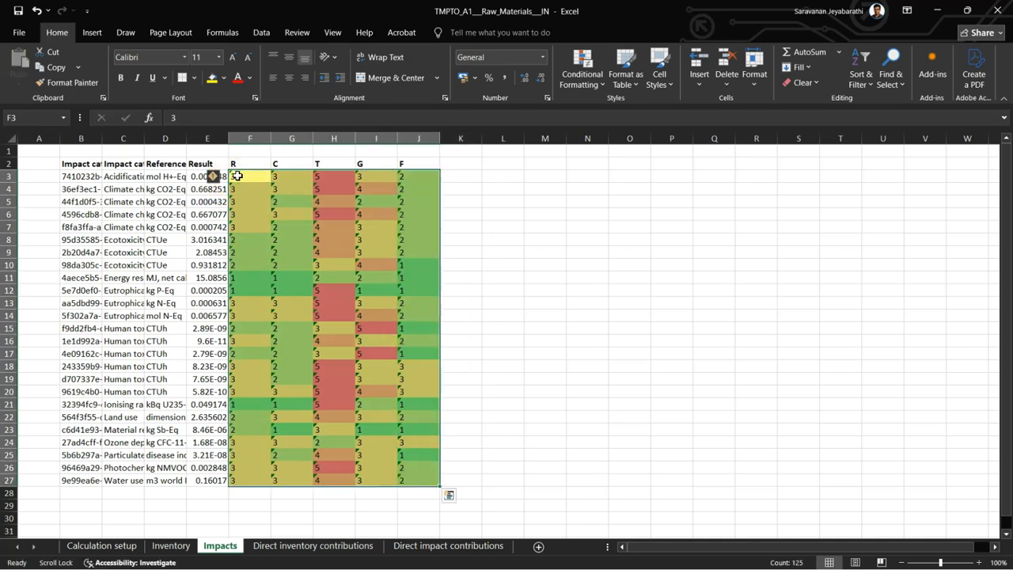
Centre the contents of columns F to J on the Impacts sheet horizontally and vertically.
drag(261, 141, 402, 140)
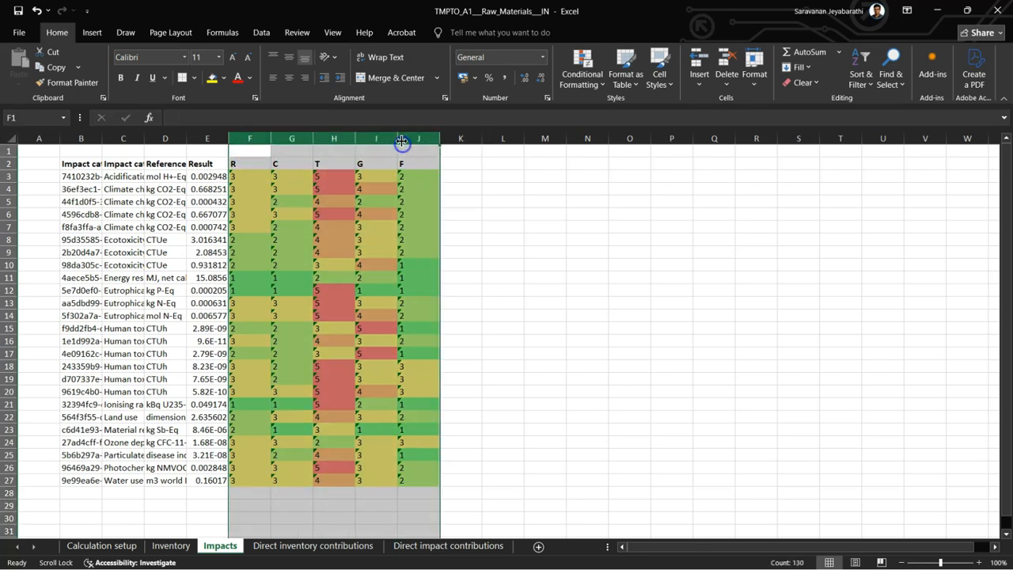
click(287, 79)
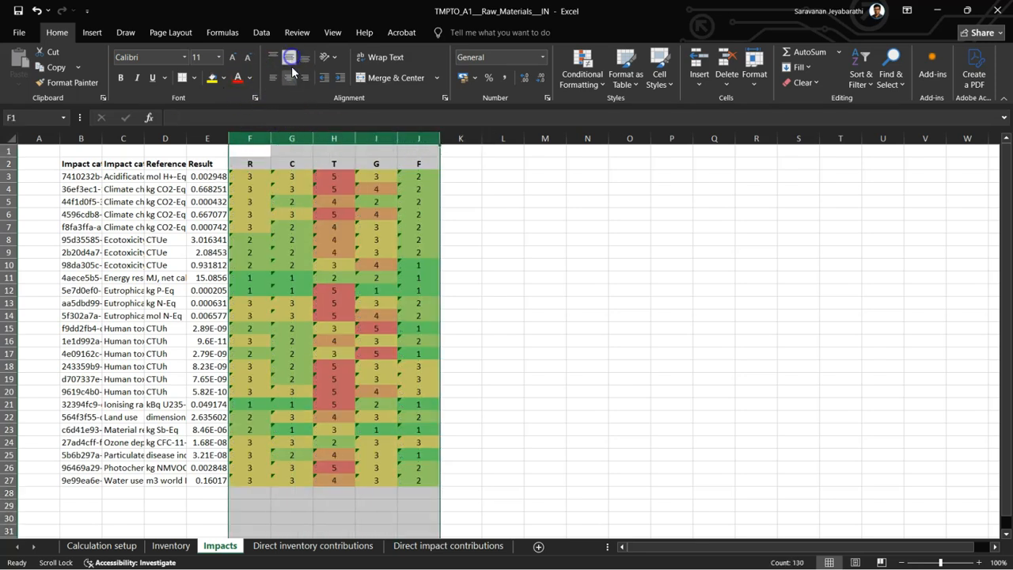
Widen columns D and E on the Impacts sheet so the reference units and results show in full.
drag(187, 139, 325, 153)
click(631, 324)
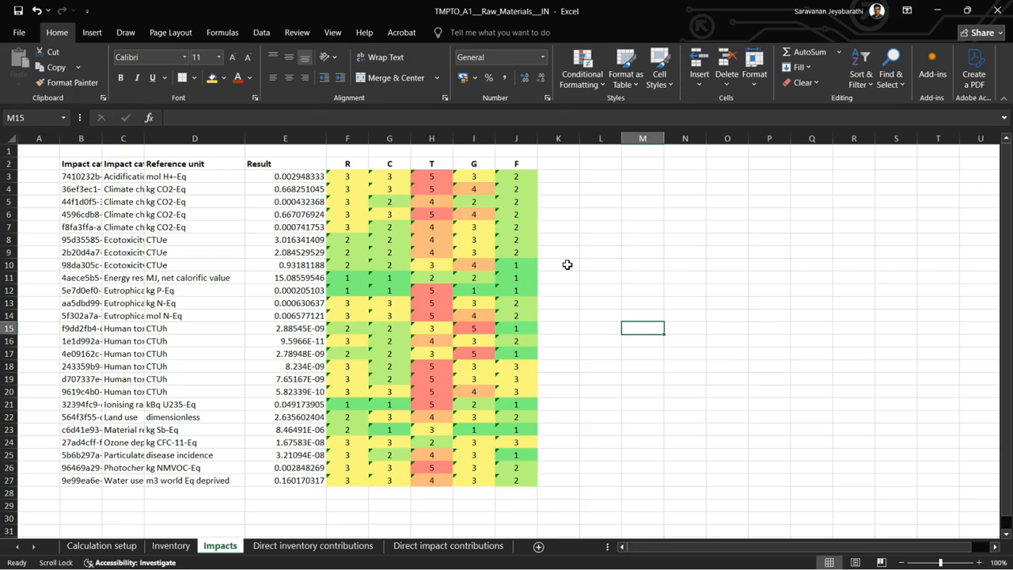
Open the EN15804-2012+A2-2019+COR-2021 PDF from the 4. EPD Consulting folder on drive D and close its All tools pane.
key(alt+Tab)
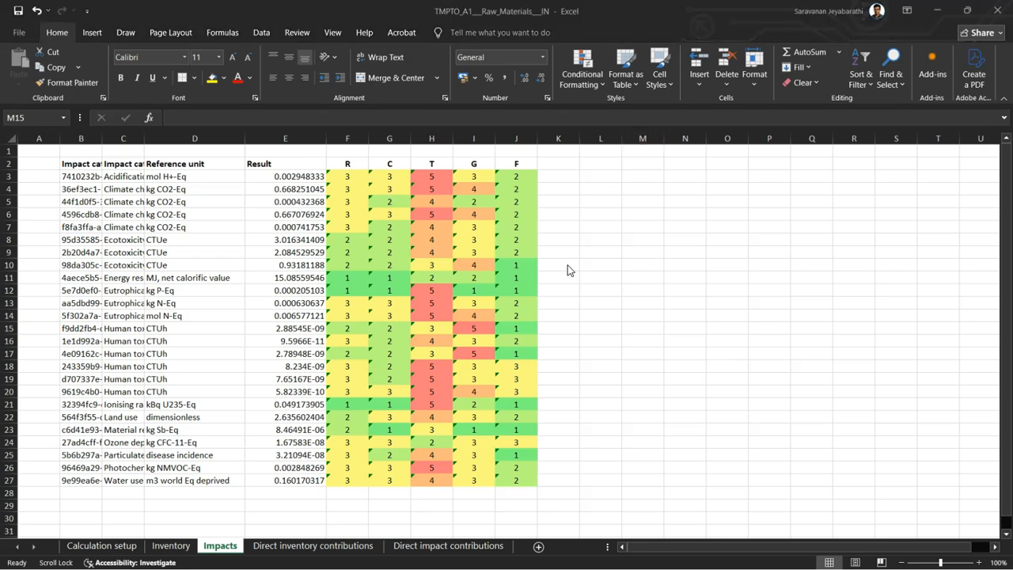
key(super+e)
scroll(38, 432, down, 3)
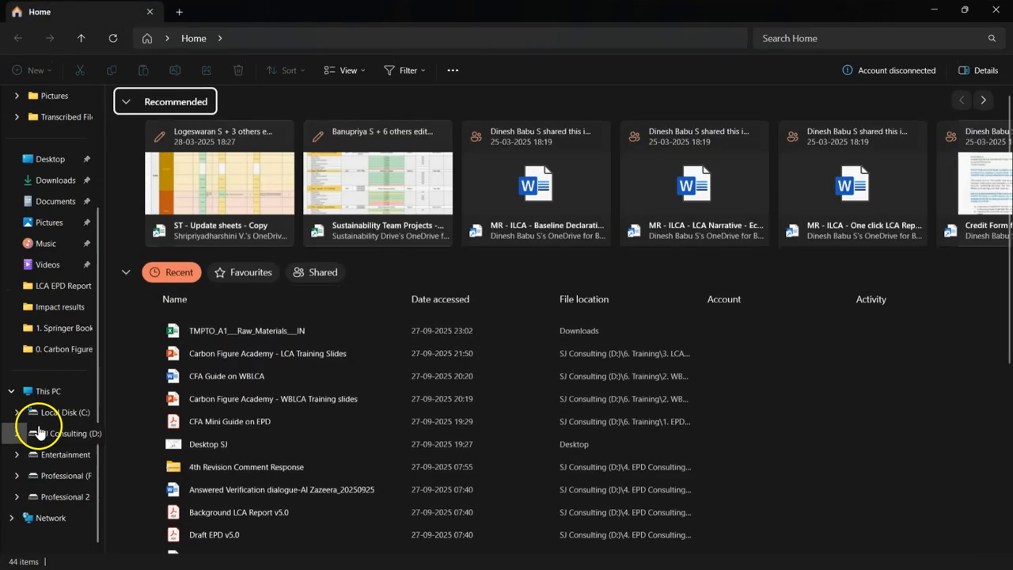
click(38, 431)
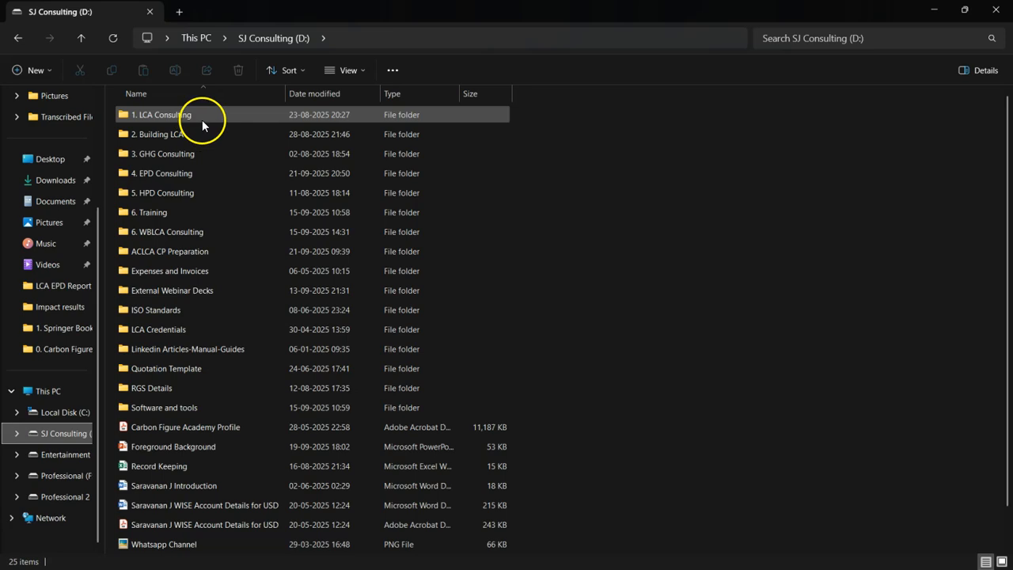
double_click(174, 171)
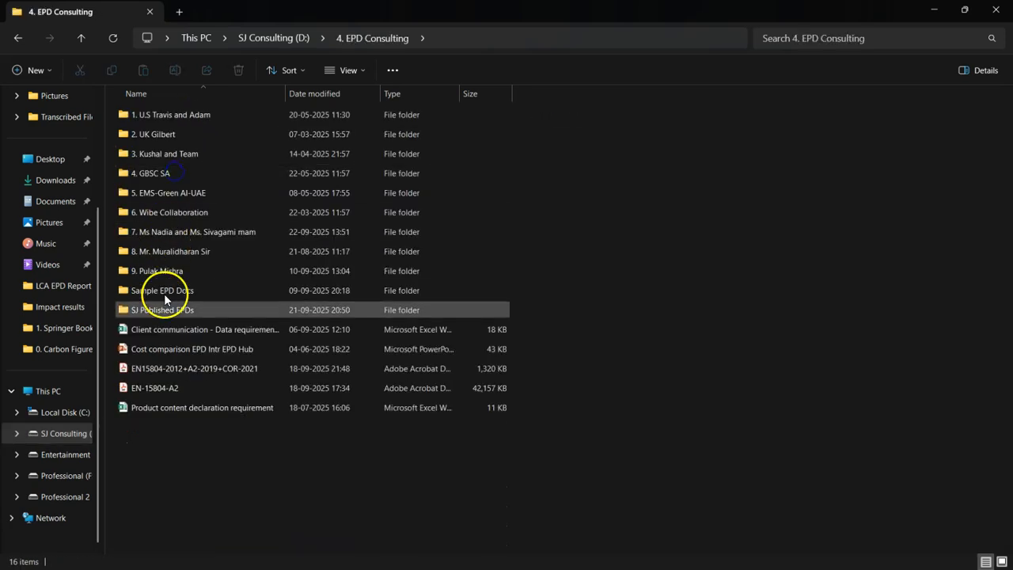
click(235, 371)
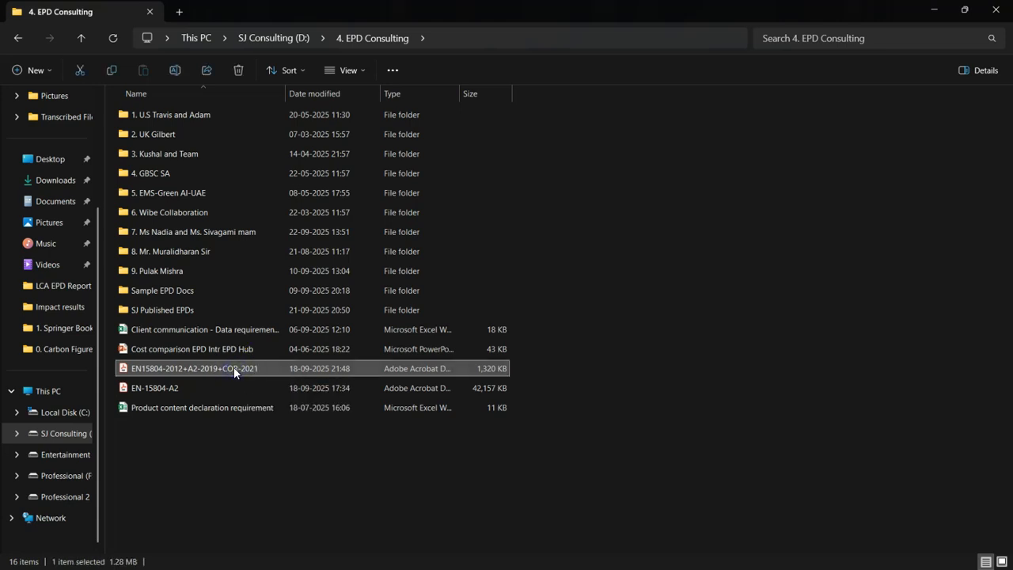
double_click(235, 369)
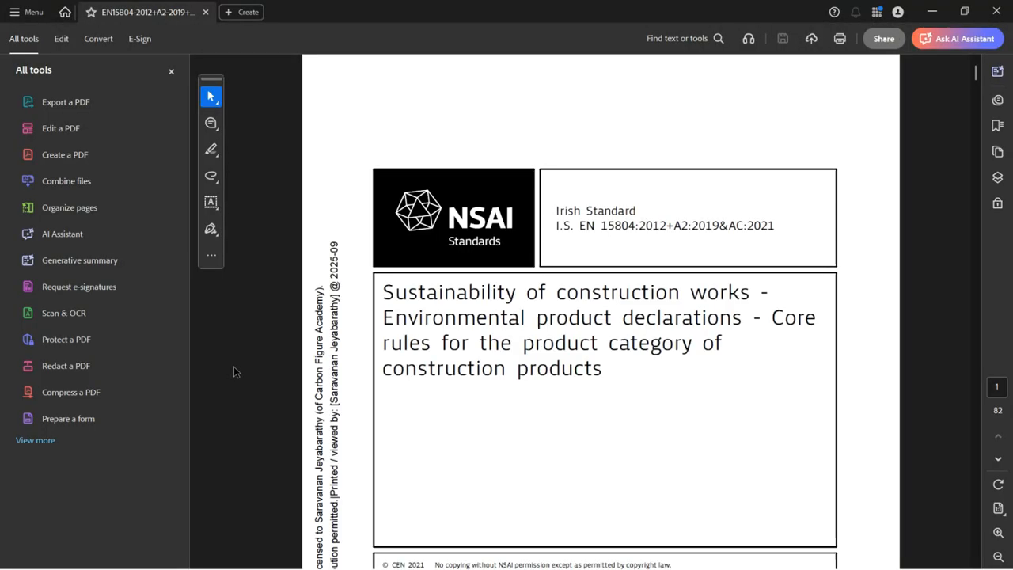
click(171, 72)
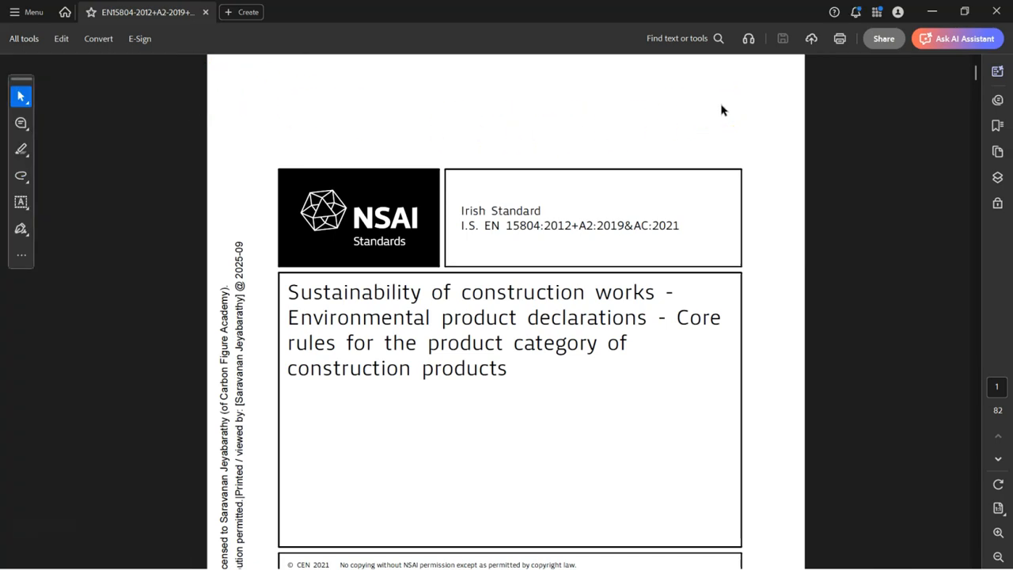
Go to Annex E of the standard, covering the schemes for data quality assessment of generic and specific data.
scroll(721, 110, down, 8)
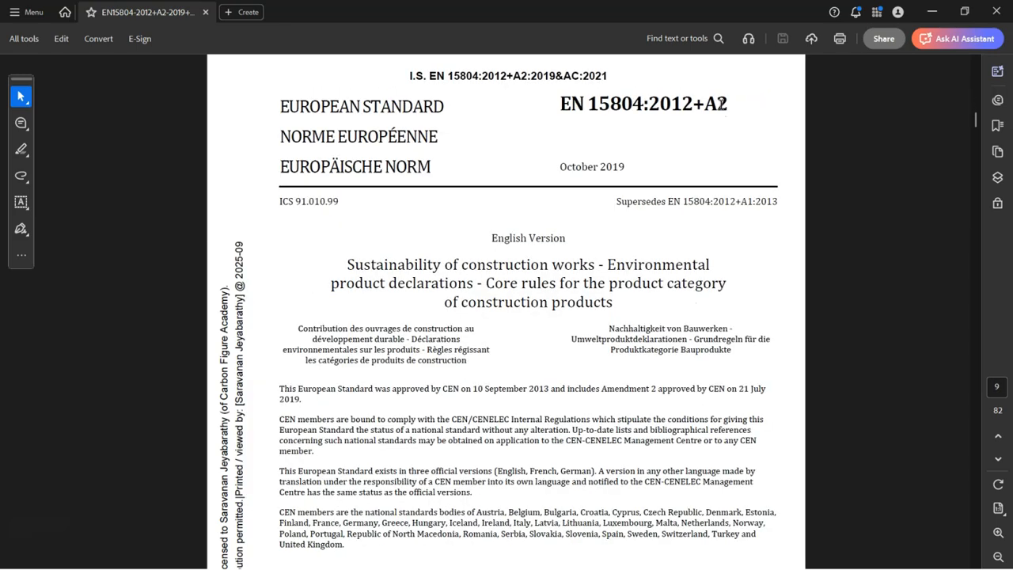
scroll(721, 110, down, 3)
scroll(721, 110, down, 20)
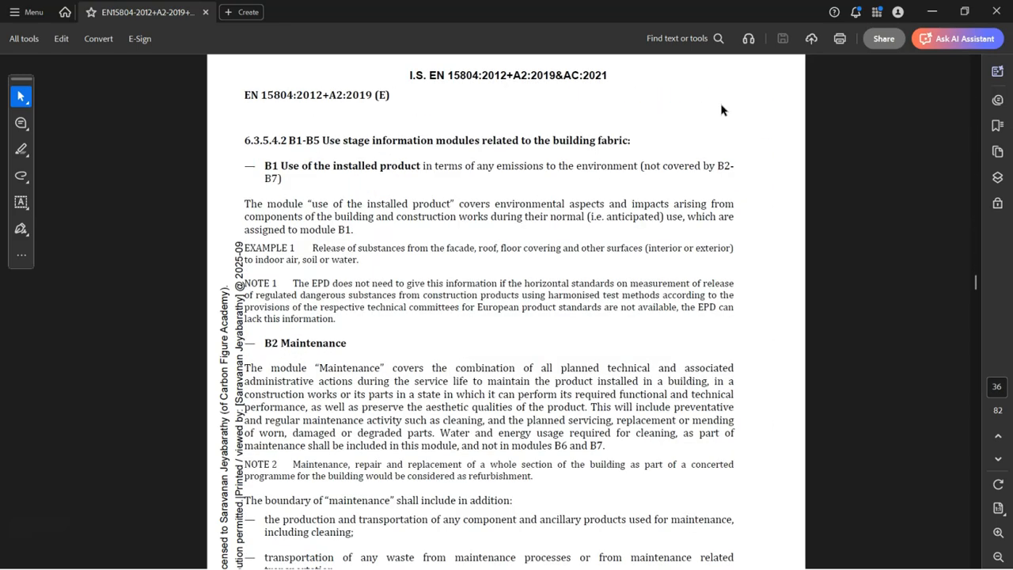
scroll(722, 105, down, 20)
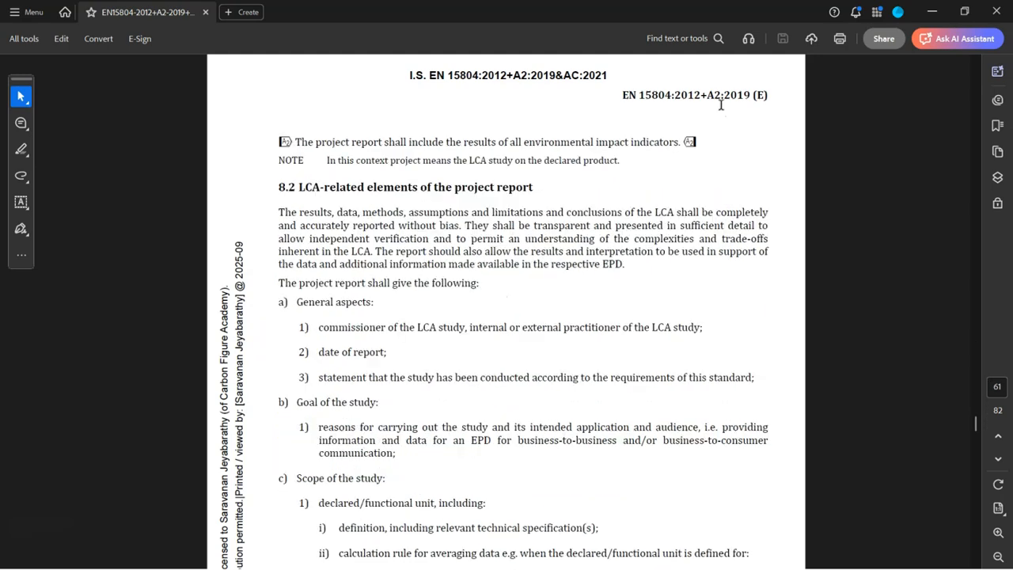
scroll(721, 105, down, 5)
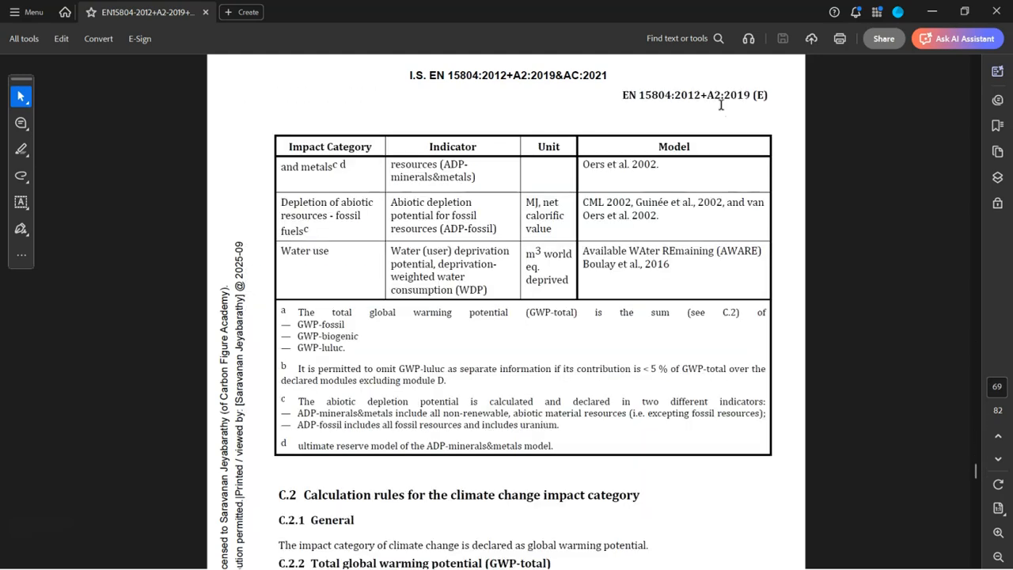
scroll(721, 107, down, 1)
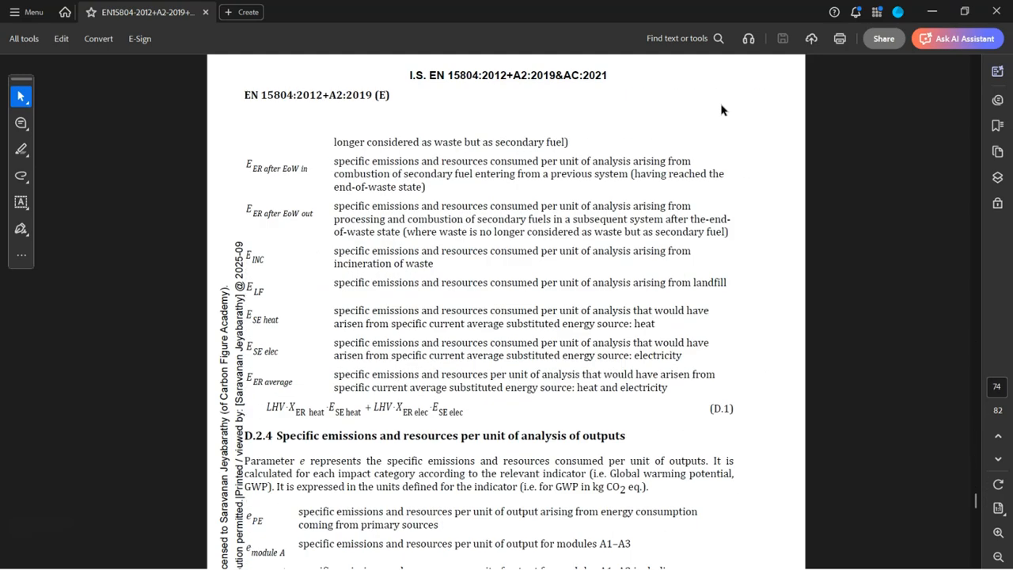
scroll(721, 108, down, 3)
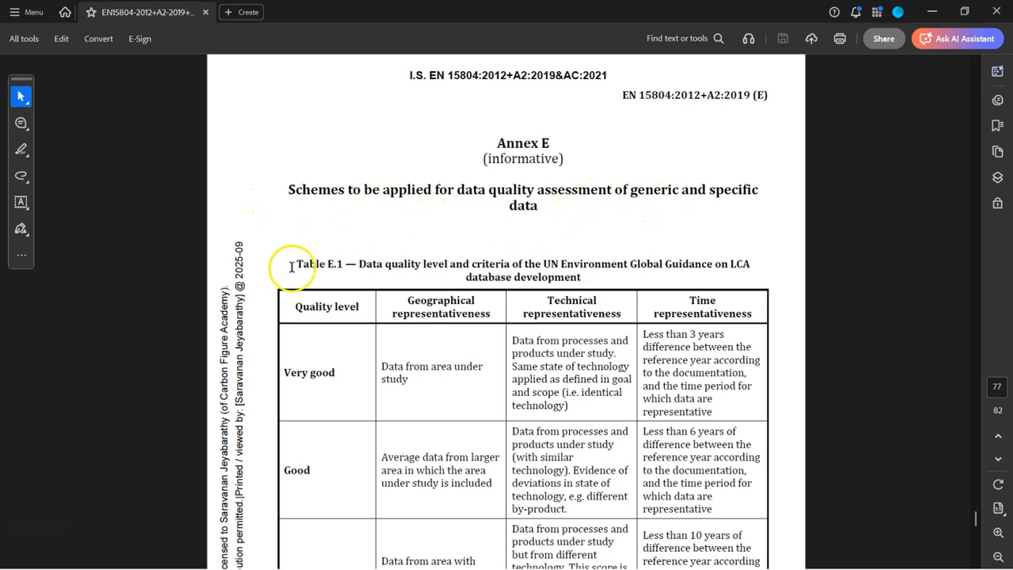
Read the data quality levels and criteria in Table E.1 (UN Environment guidance) and Table E.2 (Product Environmental Footprint Category Rules).
scroll(657, 274, down, 5)
scroll(657, 274, down, 6)
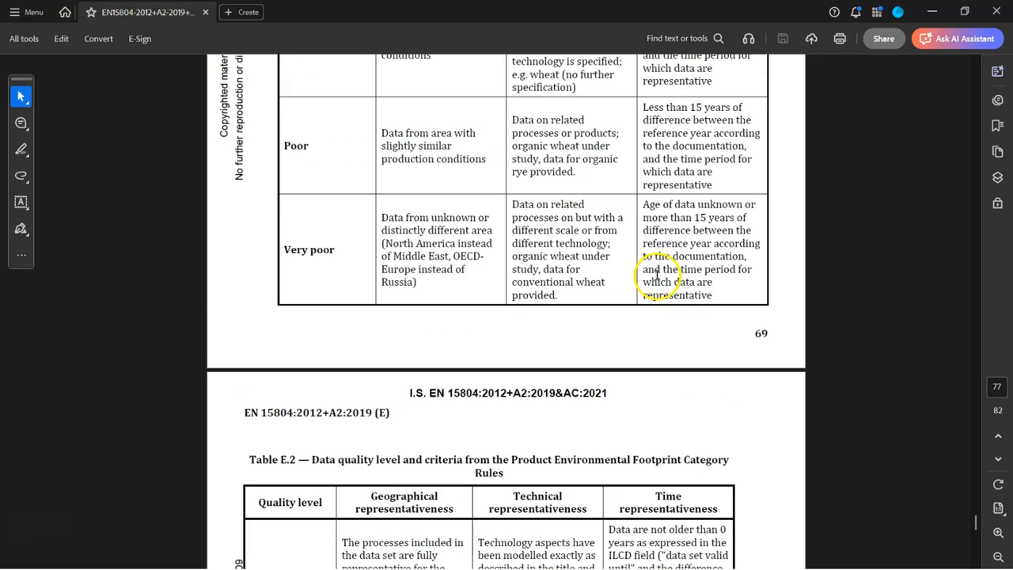
scroll(657, 272, up, 9)
scroll(657, 270, up, 2)
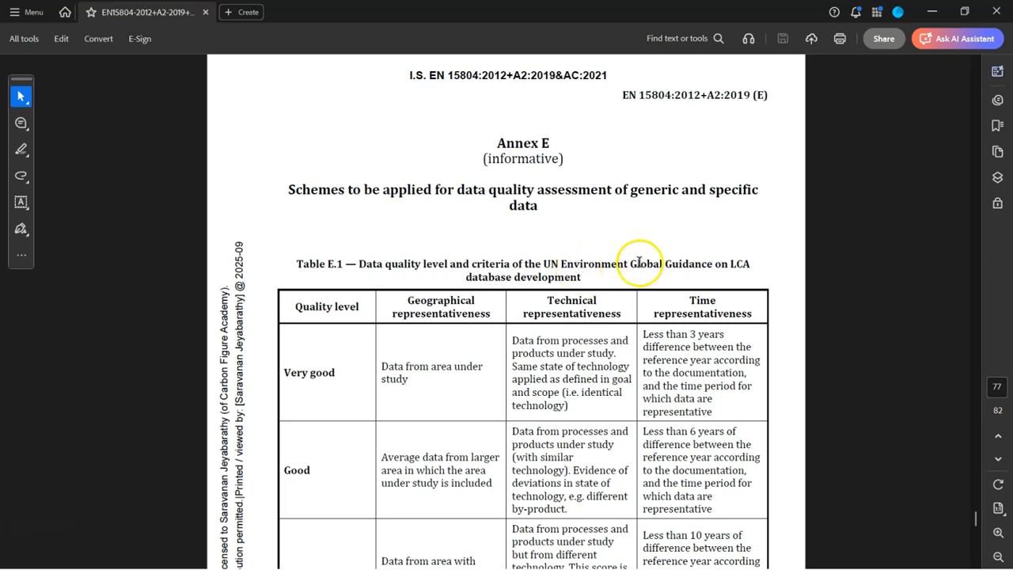
scroll(685, 278, down, 4)
scroll(684, 278, down, 9)
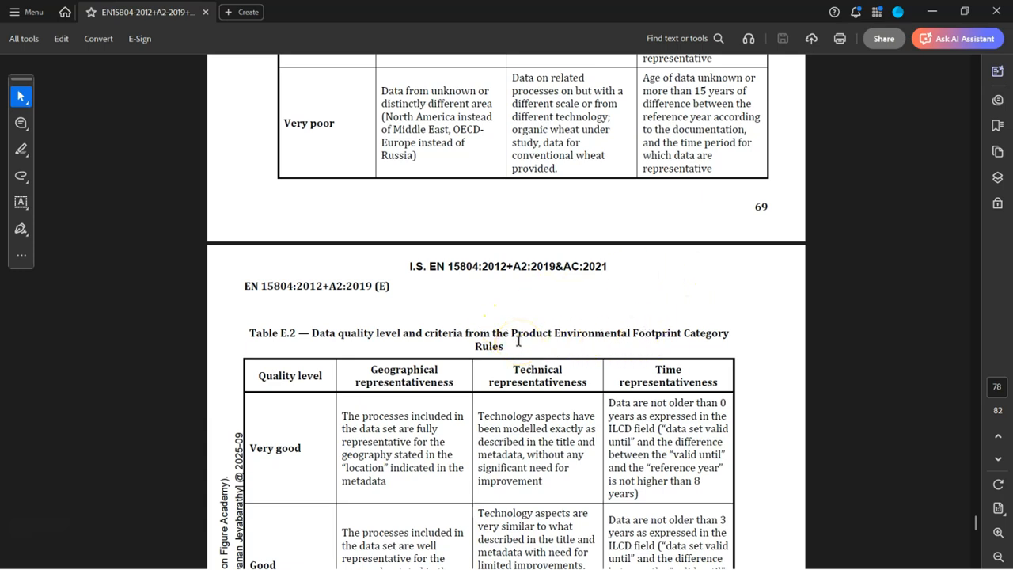
scroll(519, 341, down, 8)
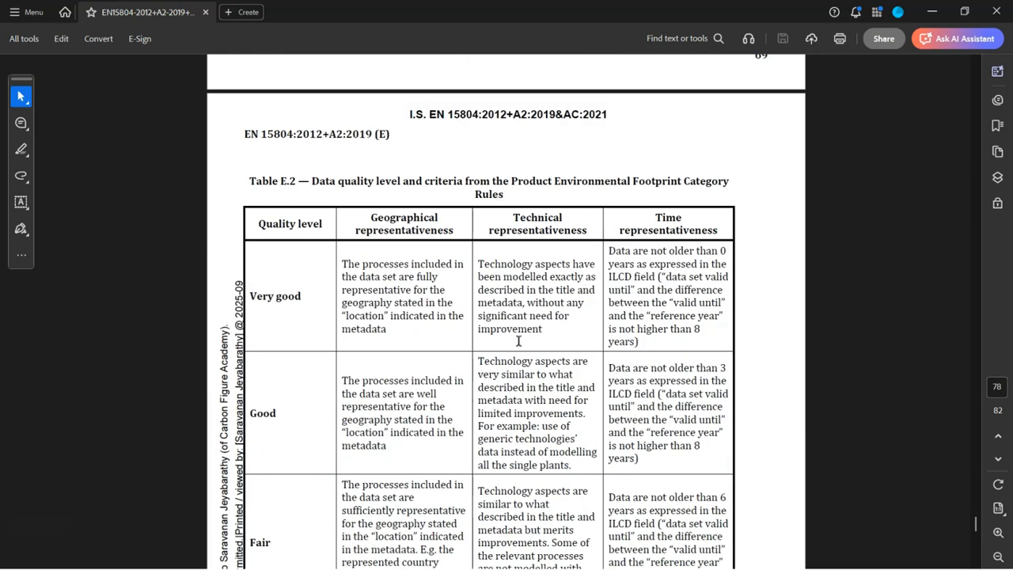
scroll(518, 342, down, 2)
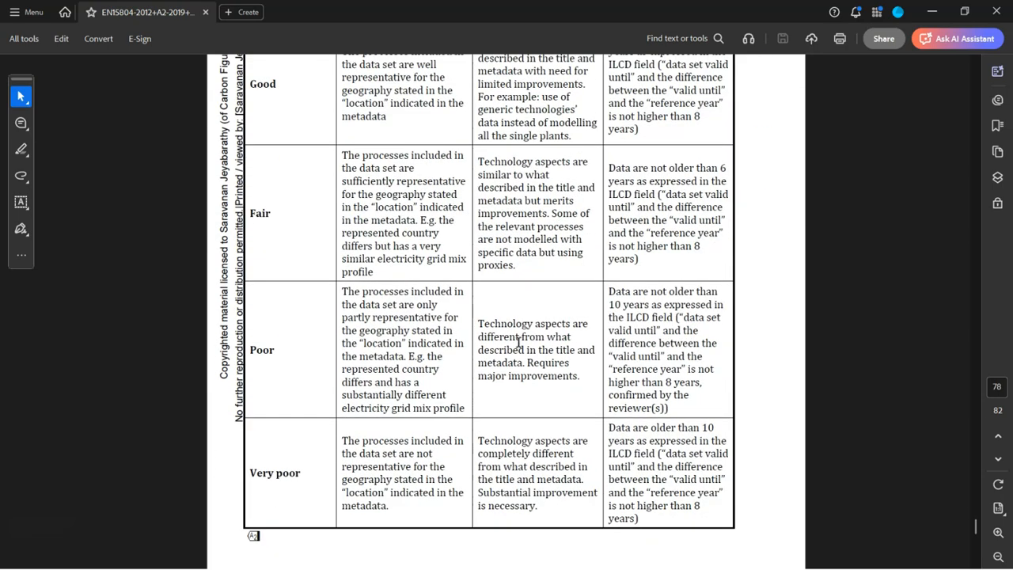
Return to Table E.1 and compare its geographical, technical and time representativeness criteria with those in Table E.2.
scroll(519, 341, up, 7)
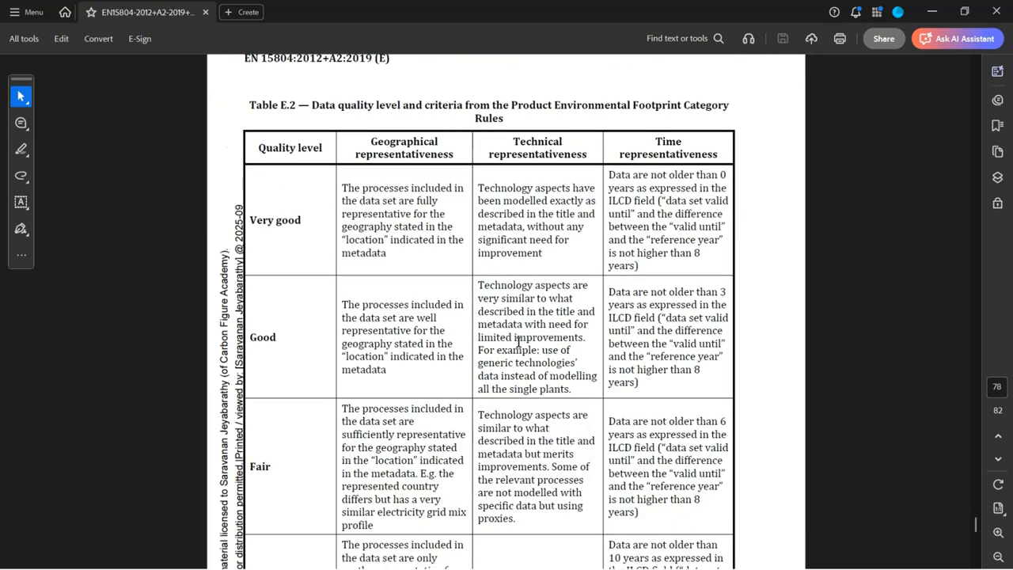
scroll(519, 340, up, 10)
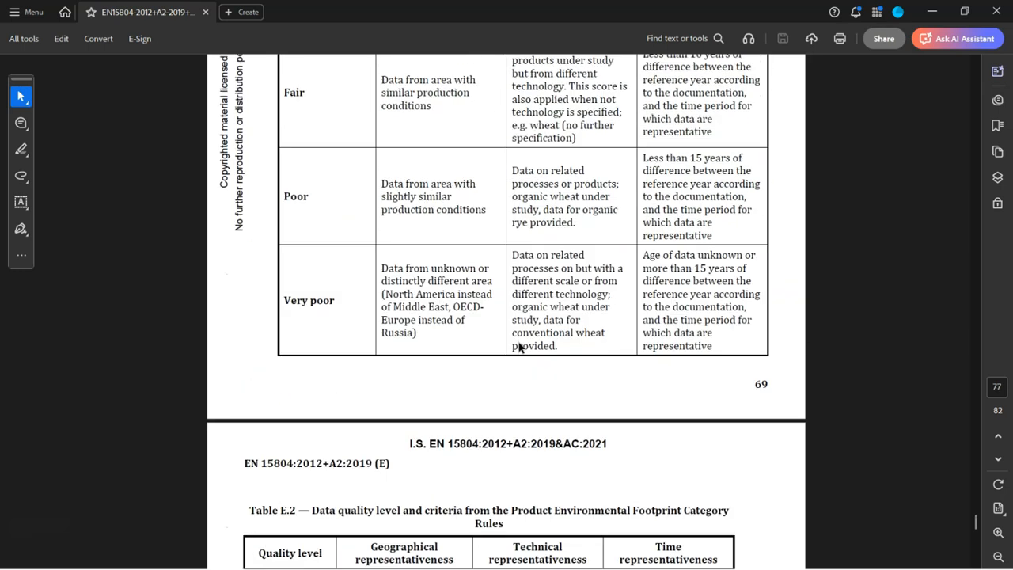
scroll(518, 342, up, 5)
scroll(519, 342, up, 4)
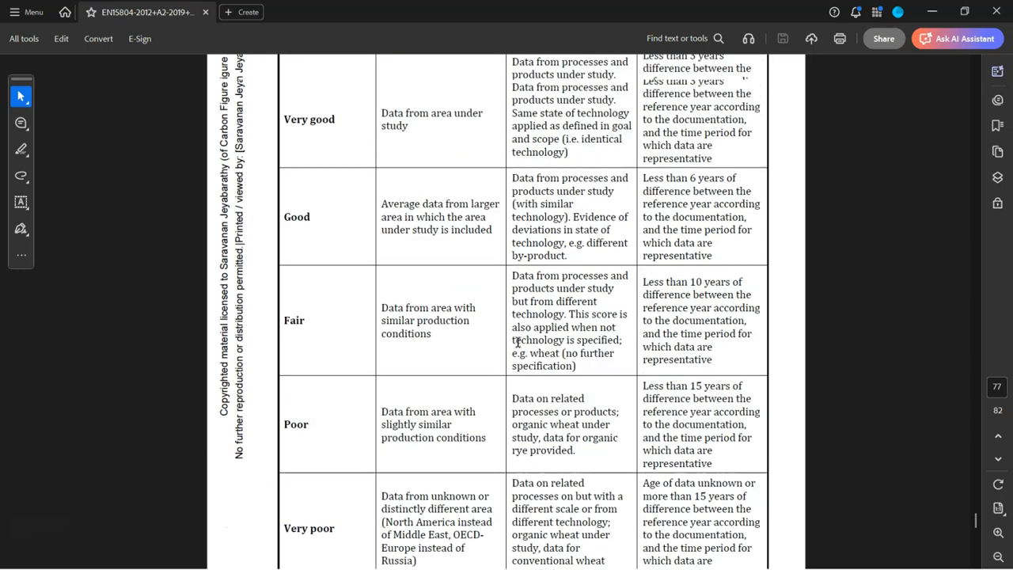
click(458, 320)
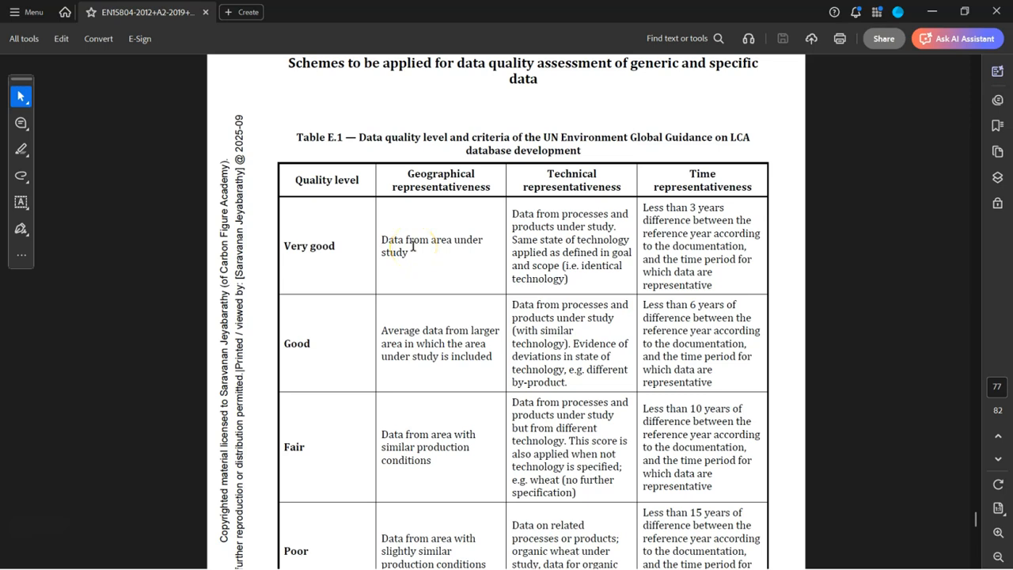
scroll(464, 243, down, 10)
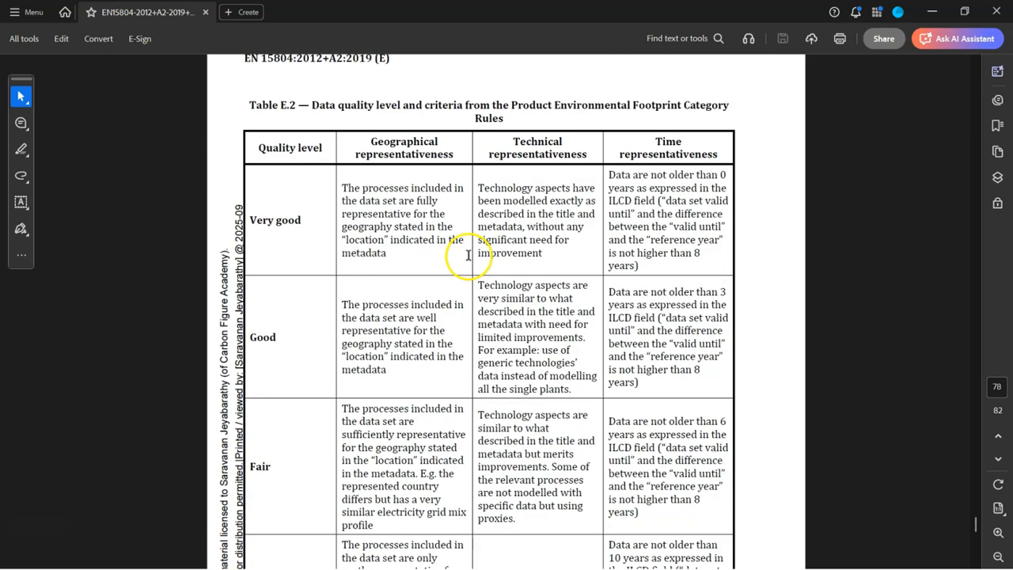
scroll(468, 255, up, 1)
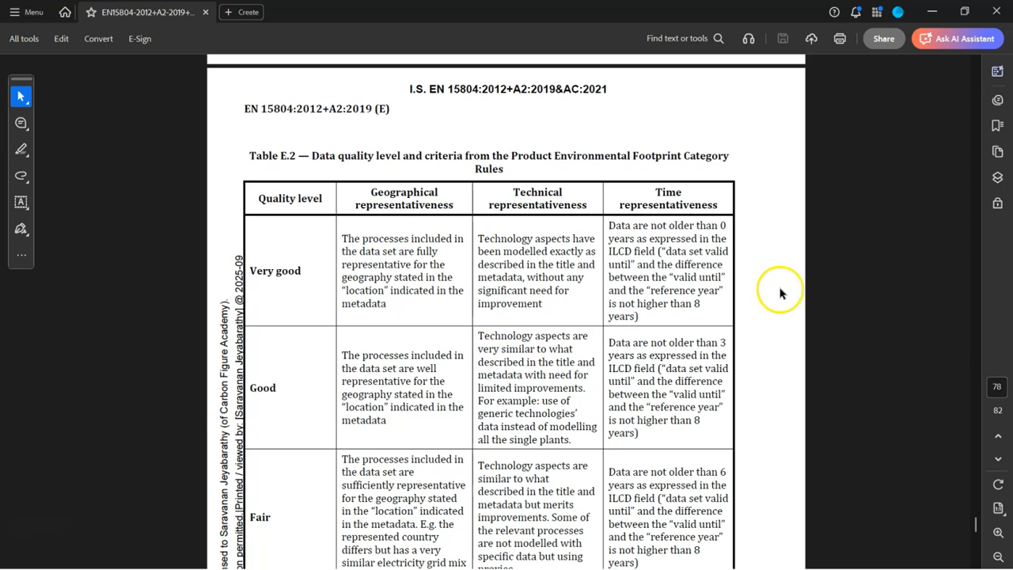
Switch to the LCA Training Slides in PowerPoint and show slide 47 with the data quality assessment criteria matrix.
mouse_move(503, 557)
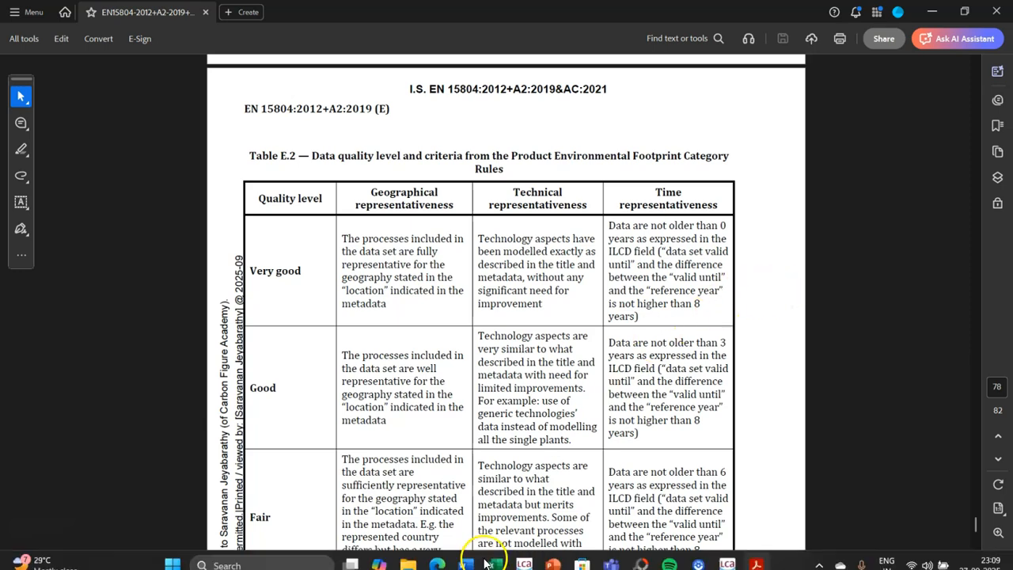
click(553, 554)
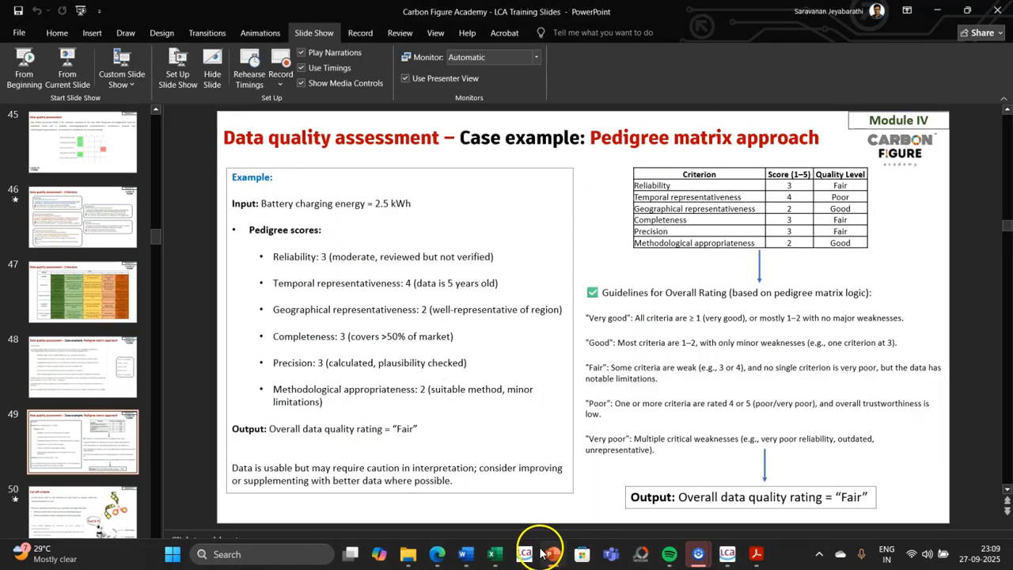
click(91, 300)
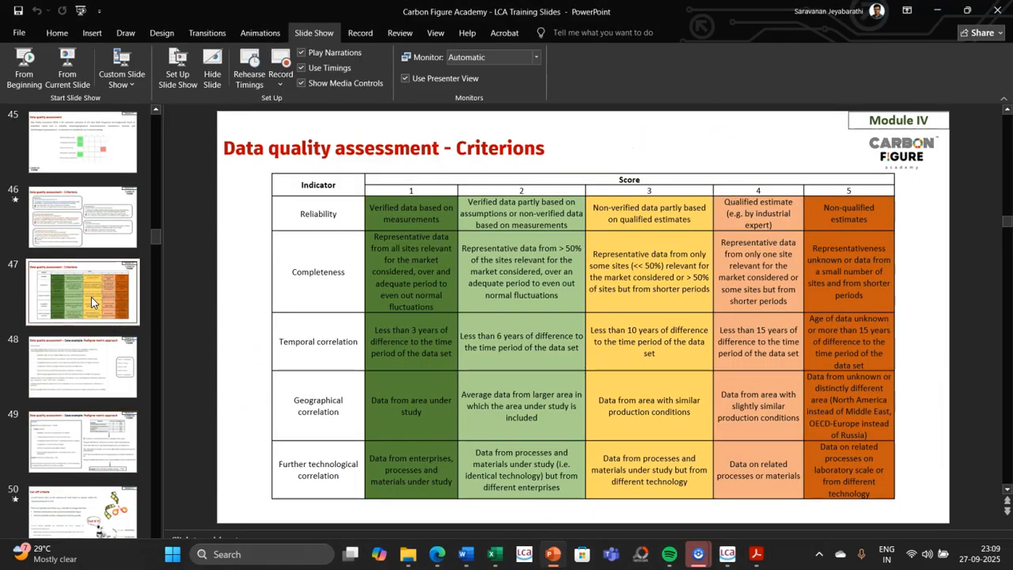